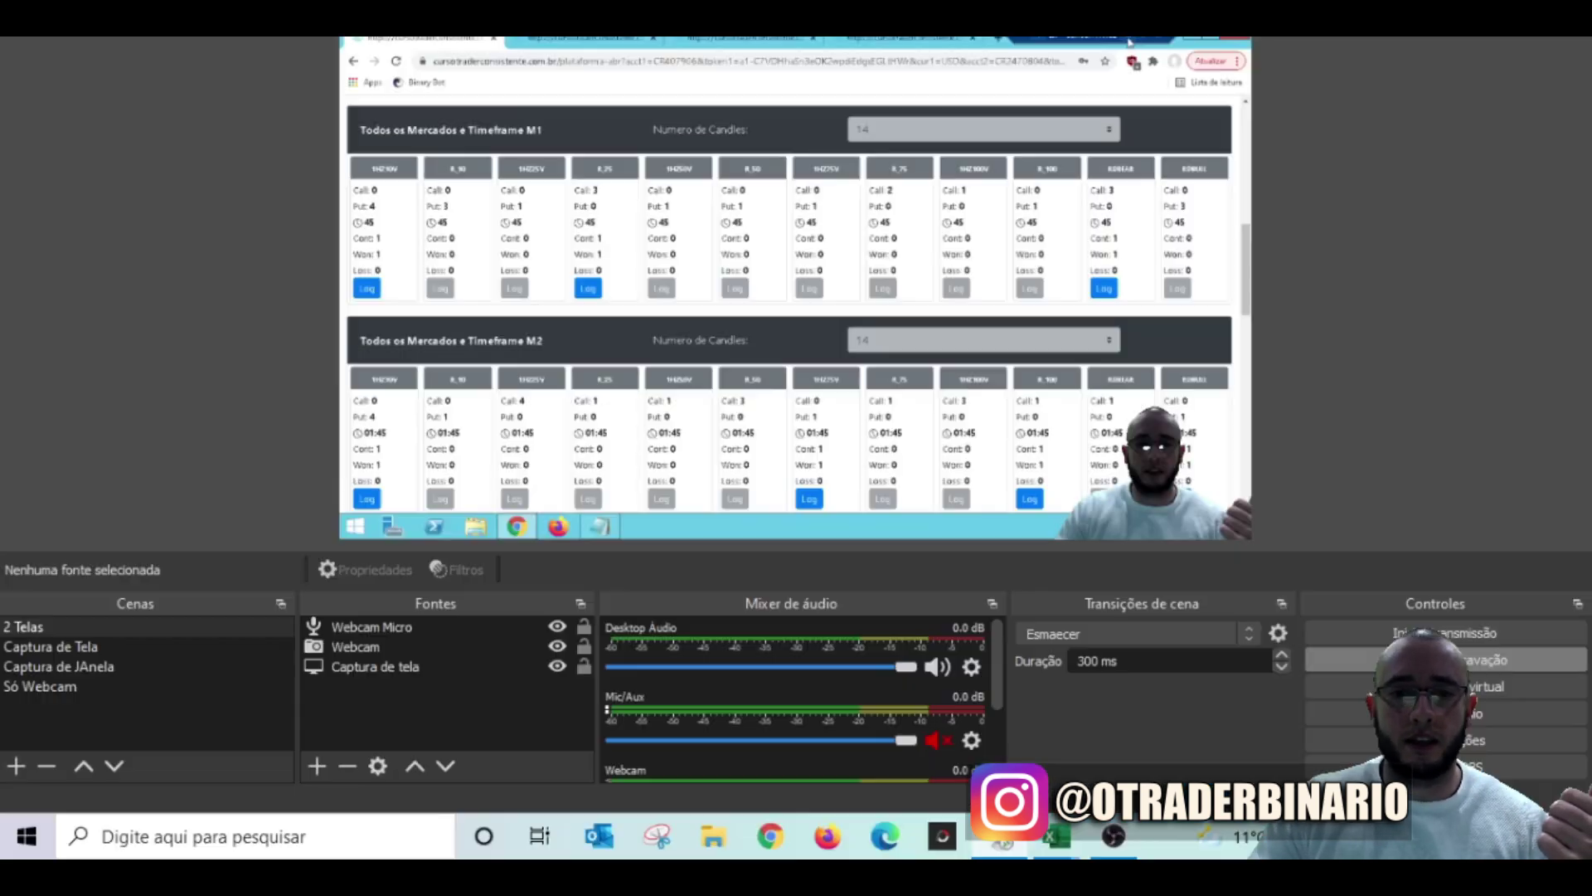
Step: Switch to the Excel workbook and examine the daily results from 01/jul to 08/jul, selecting the 07/jul row from date to amount earned
click(1068, 844)
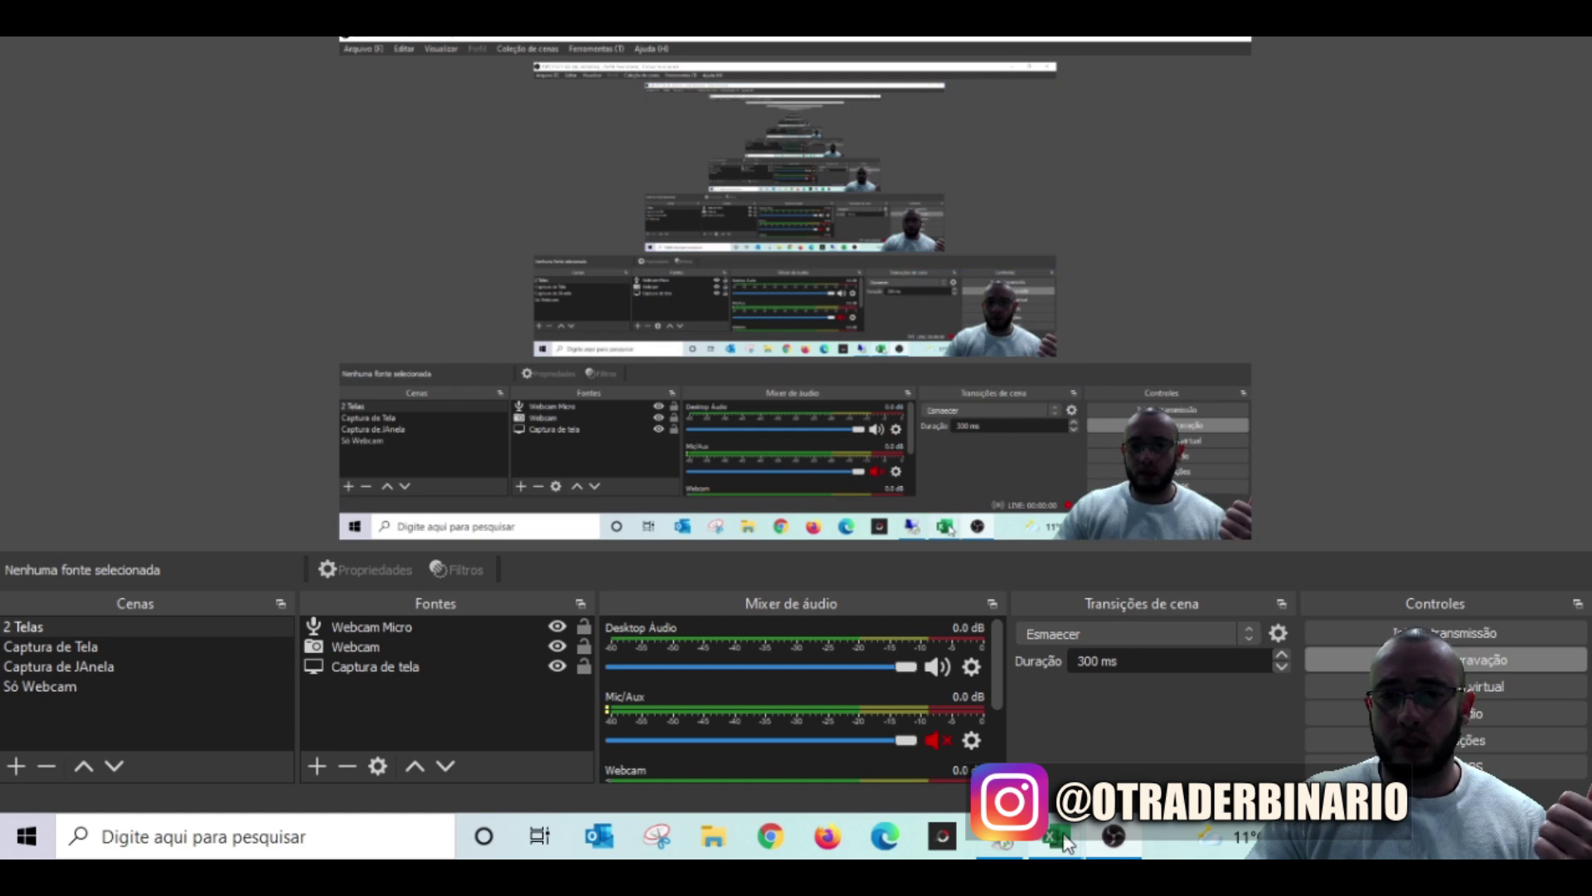
click(952, 744)
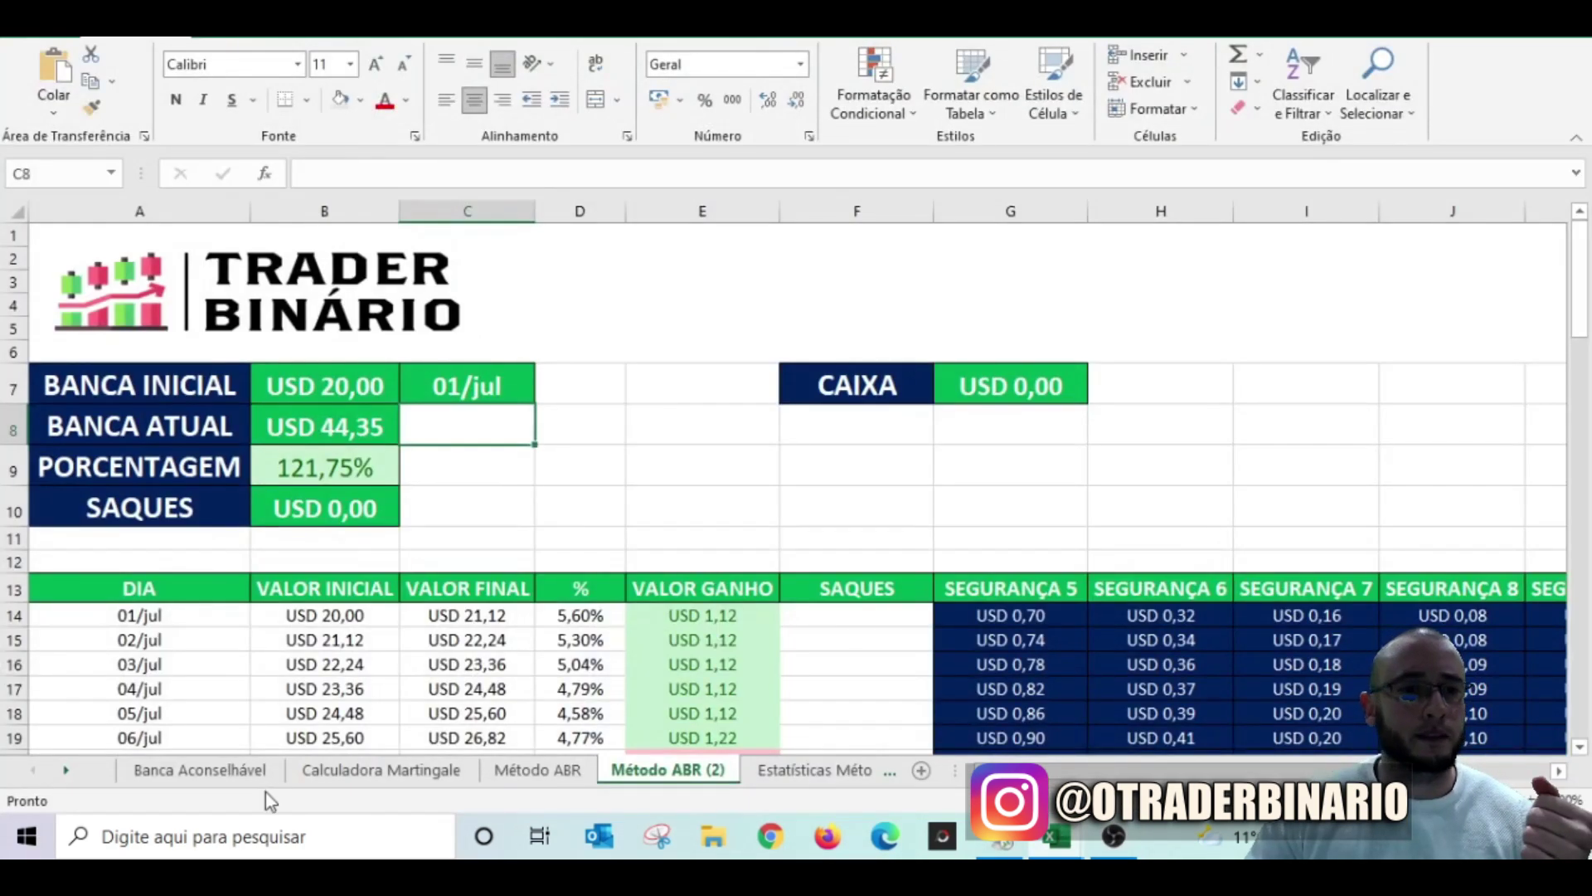
click(712, 475)
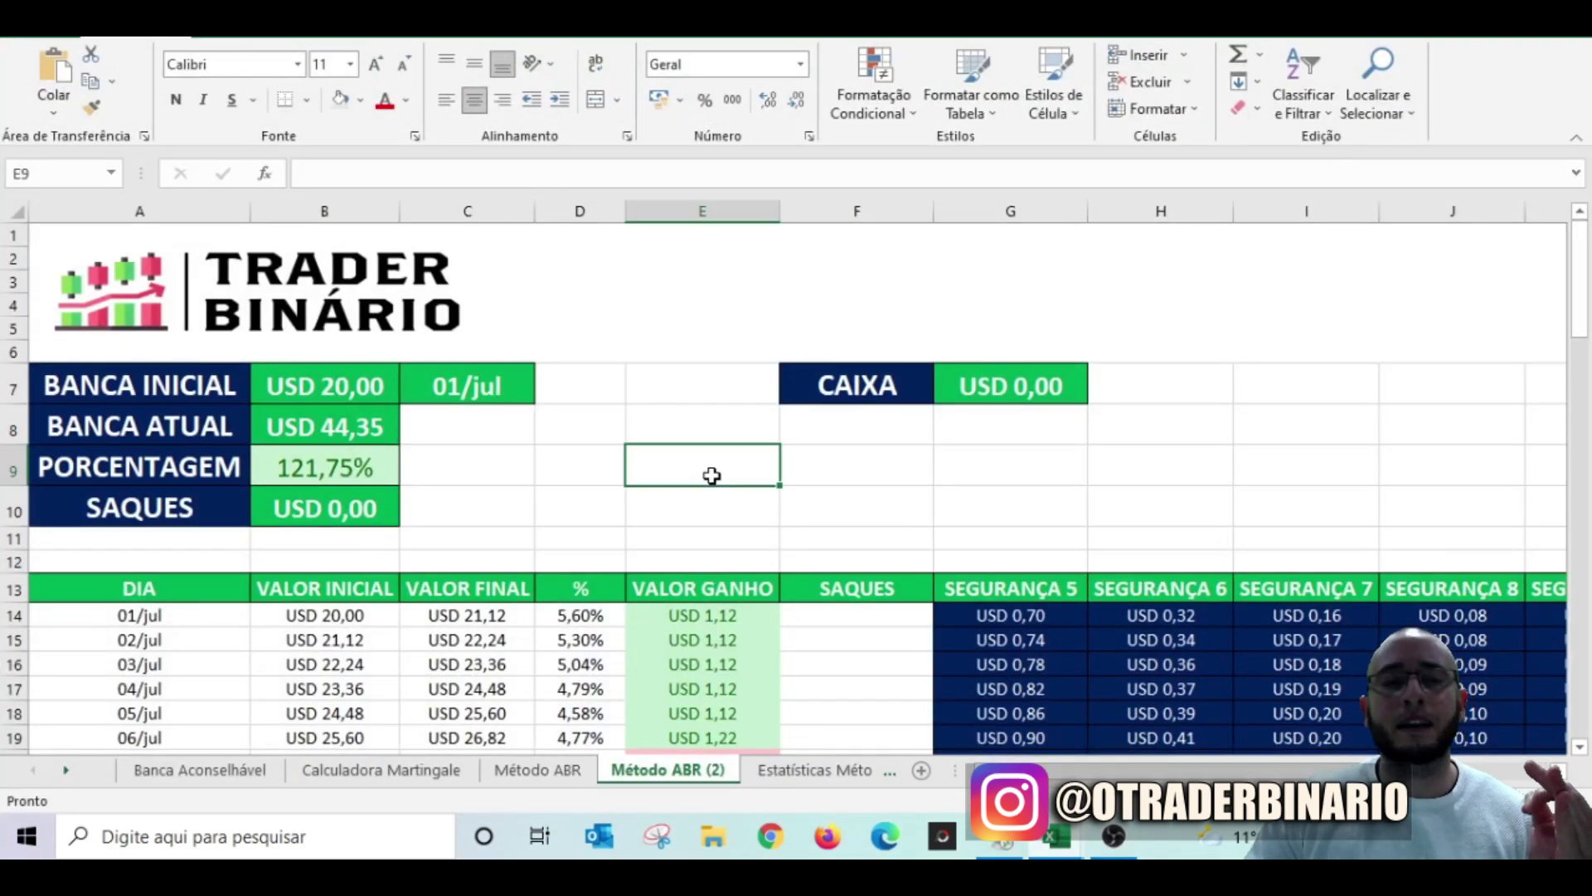
click(216, 637)
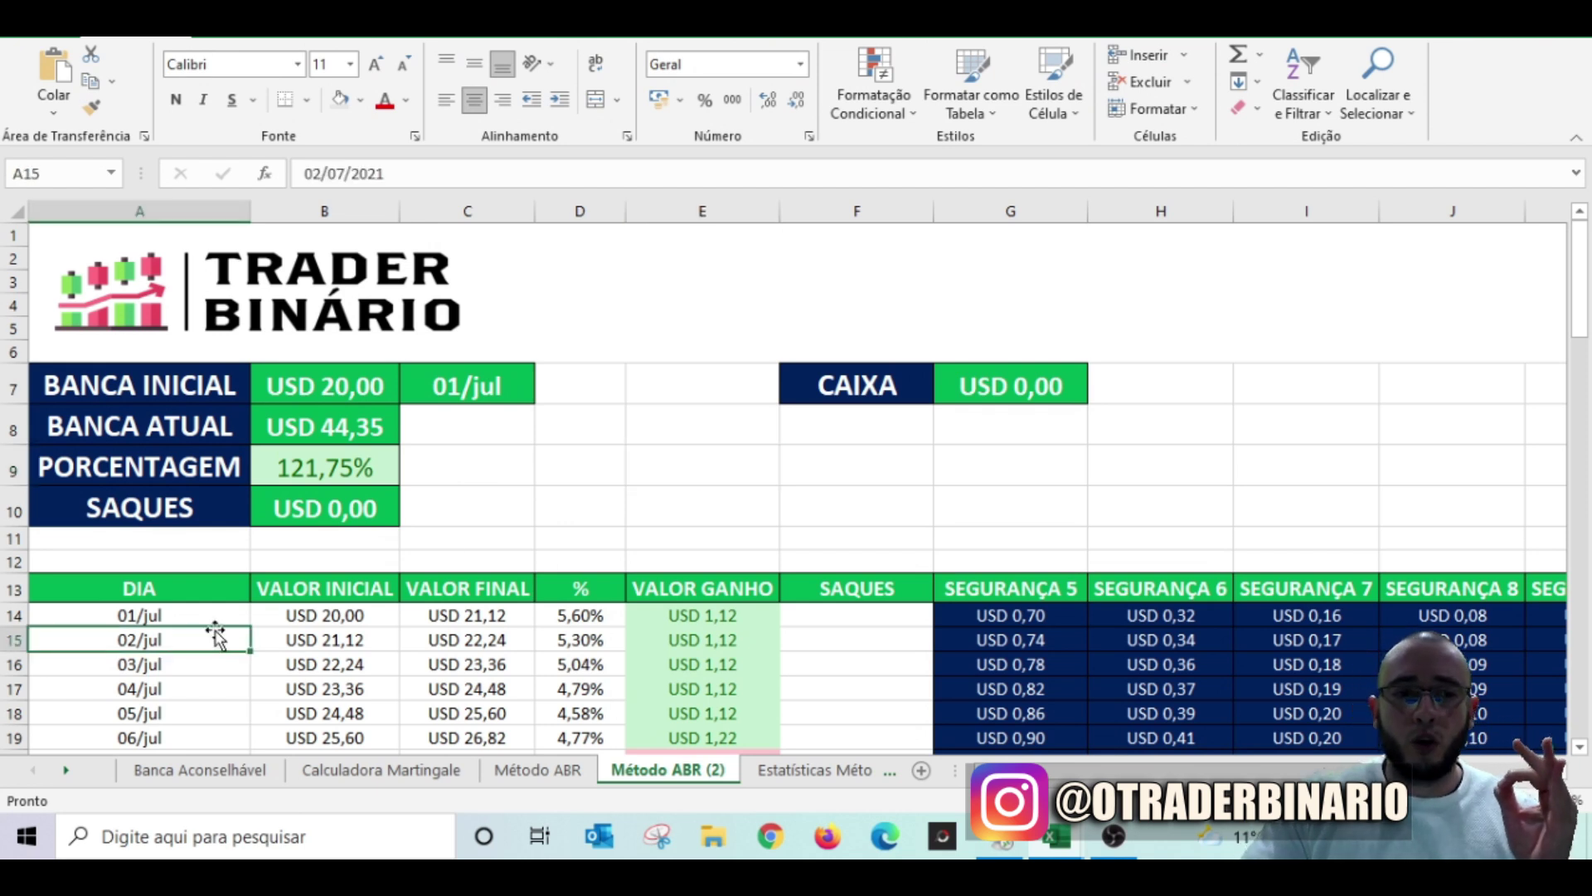
click(191, 618)
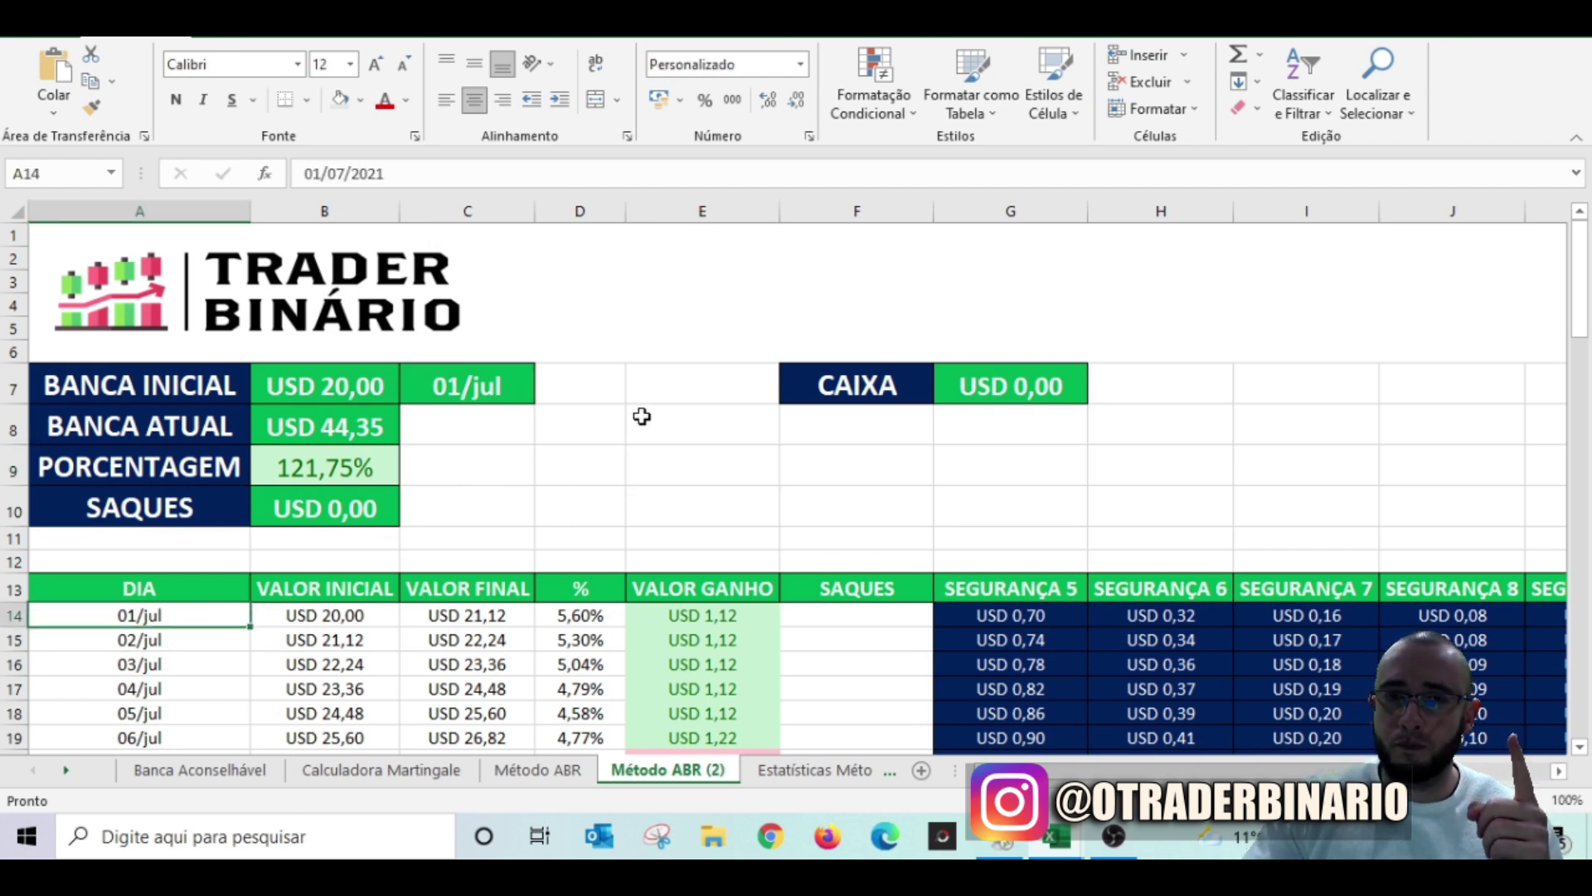
scroll(642, 416, down, 1)
scroll(729, 356, down, 1)
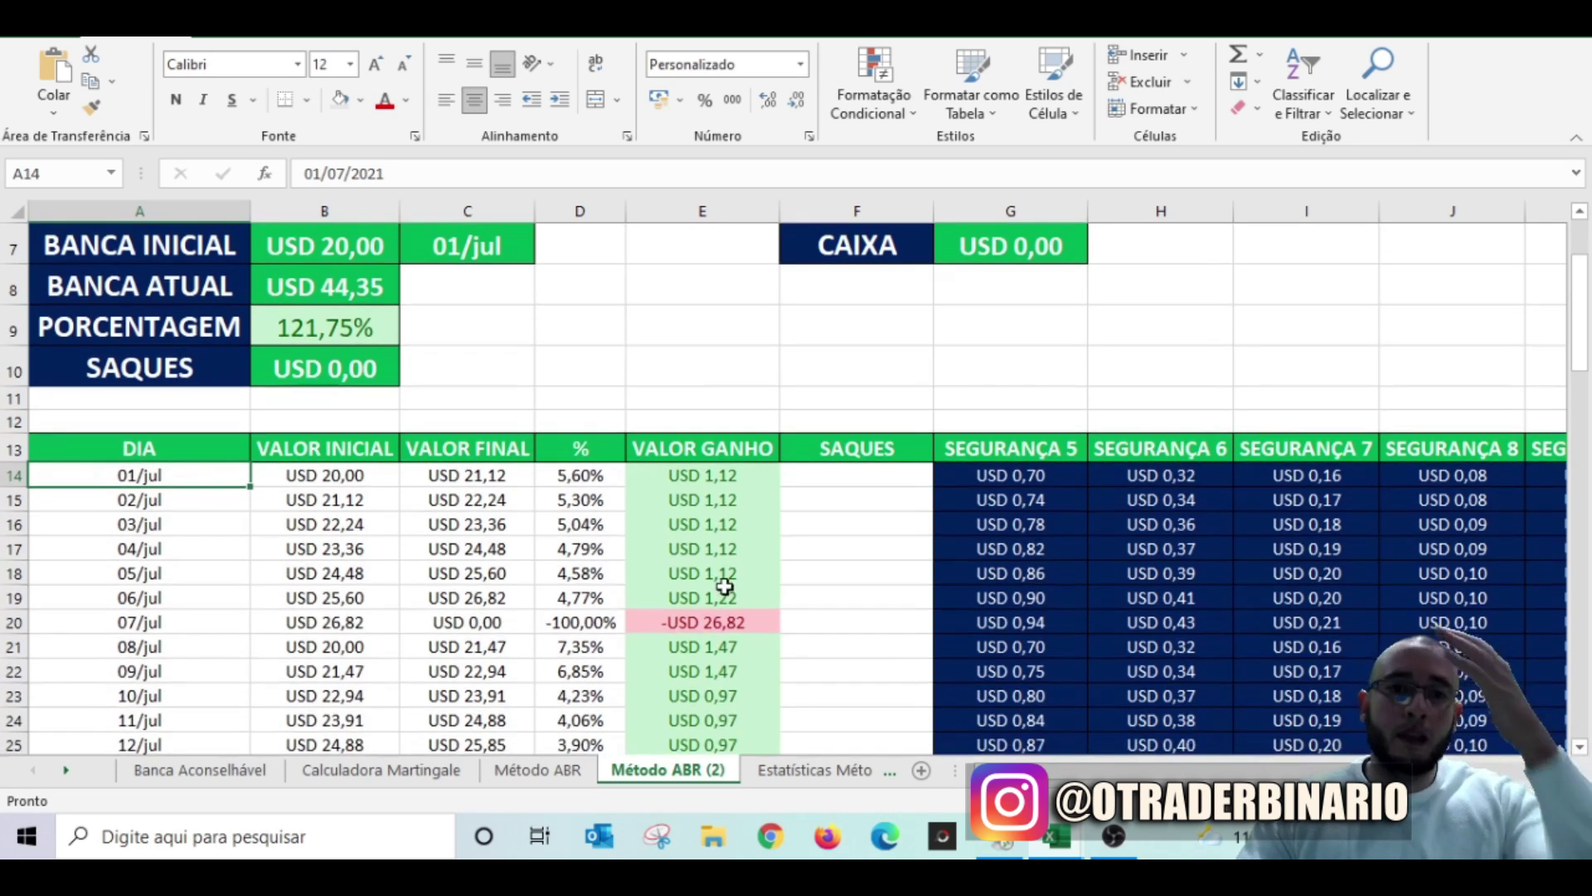
drag(159, 618, 705, 620)
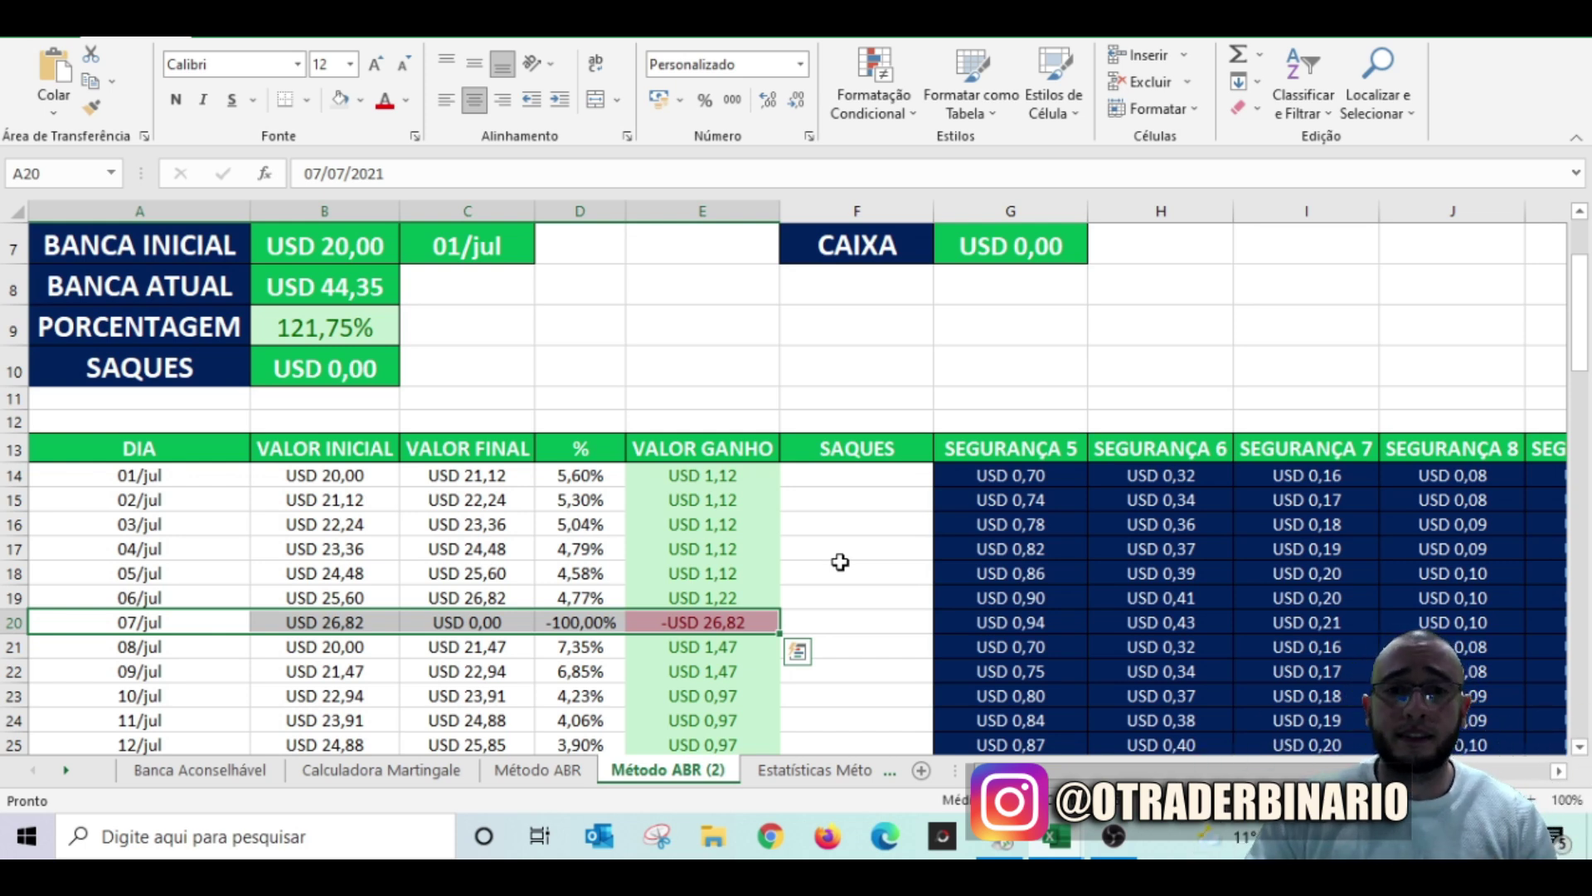
click(202, 645)
scroll(550, 528, down, 2)
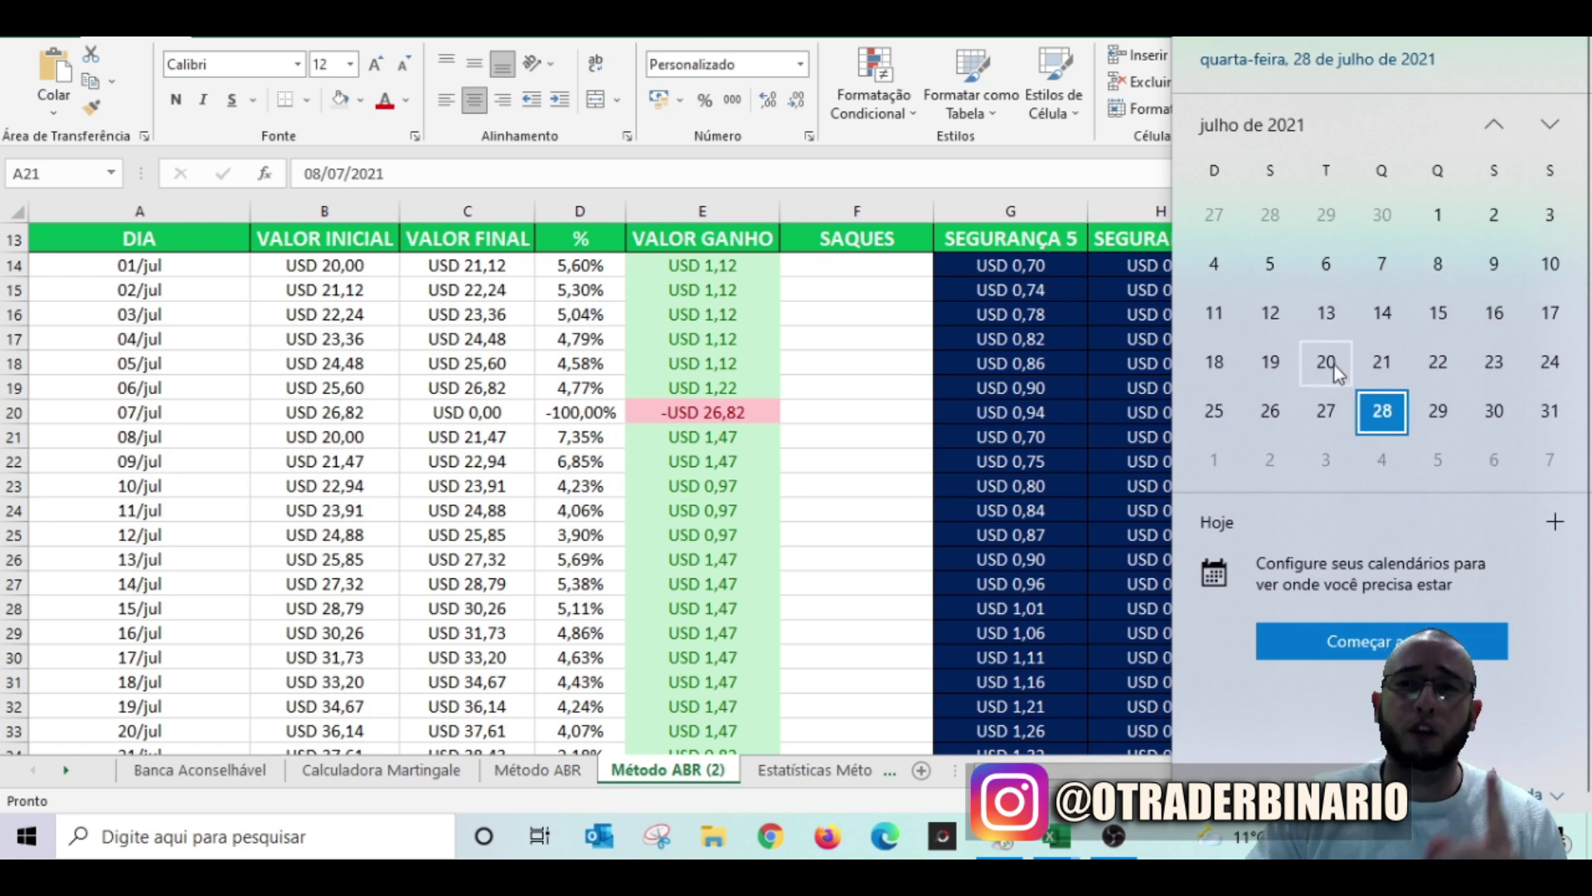
click(899, 478)
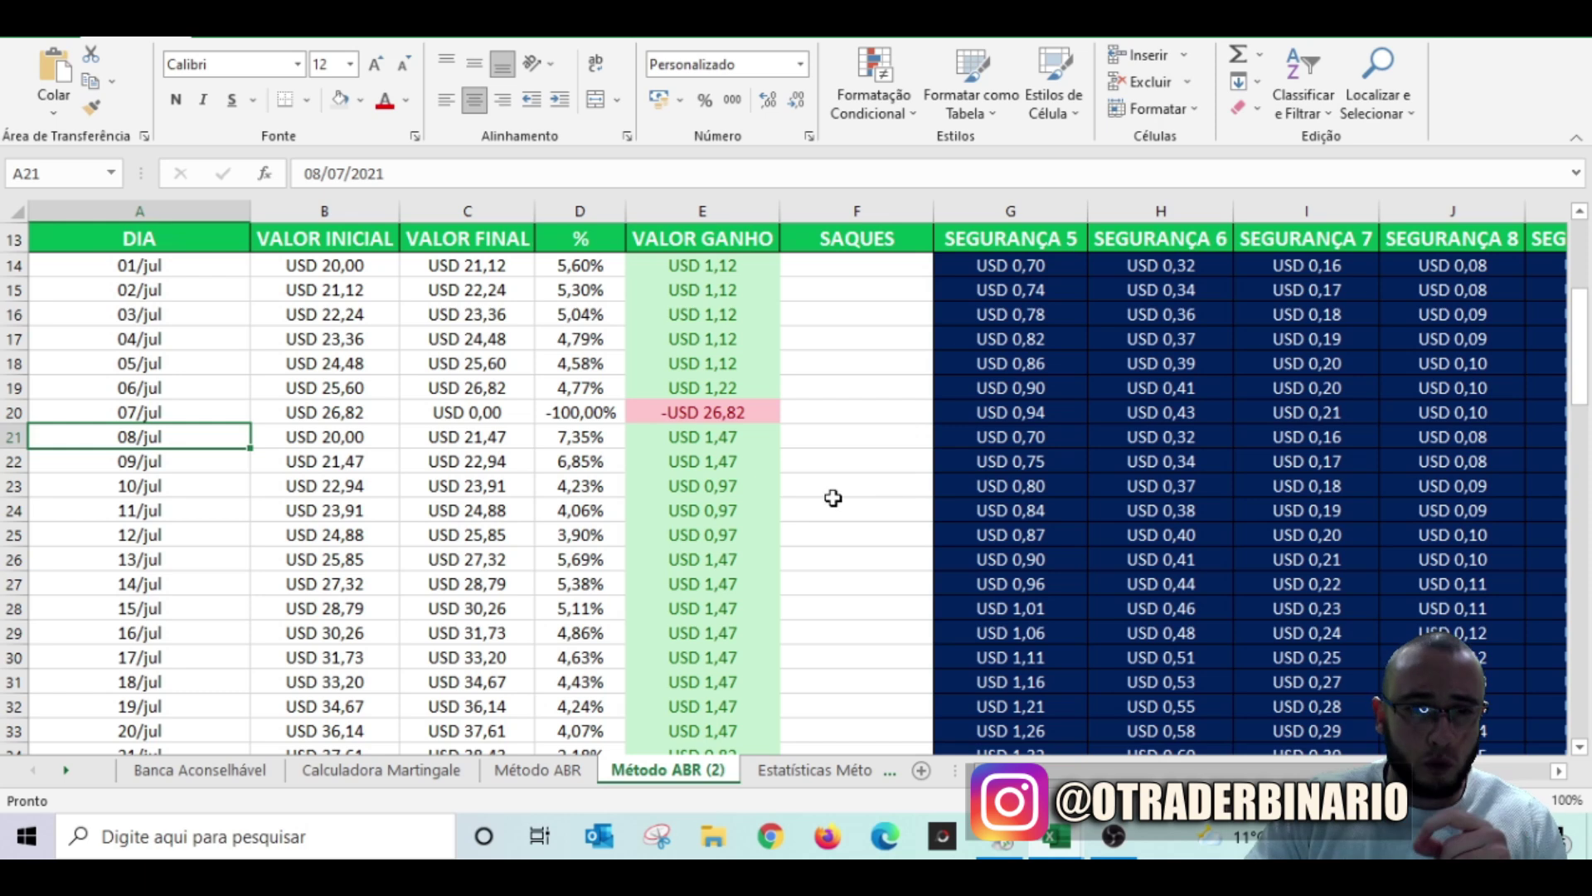
Step: Review the daily results from 21/jul to 28/jul, checking the percentages, the amounts earned and the 28/jul final value
scroll(832, 498, down, 5)
click(714, 383)
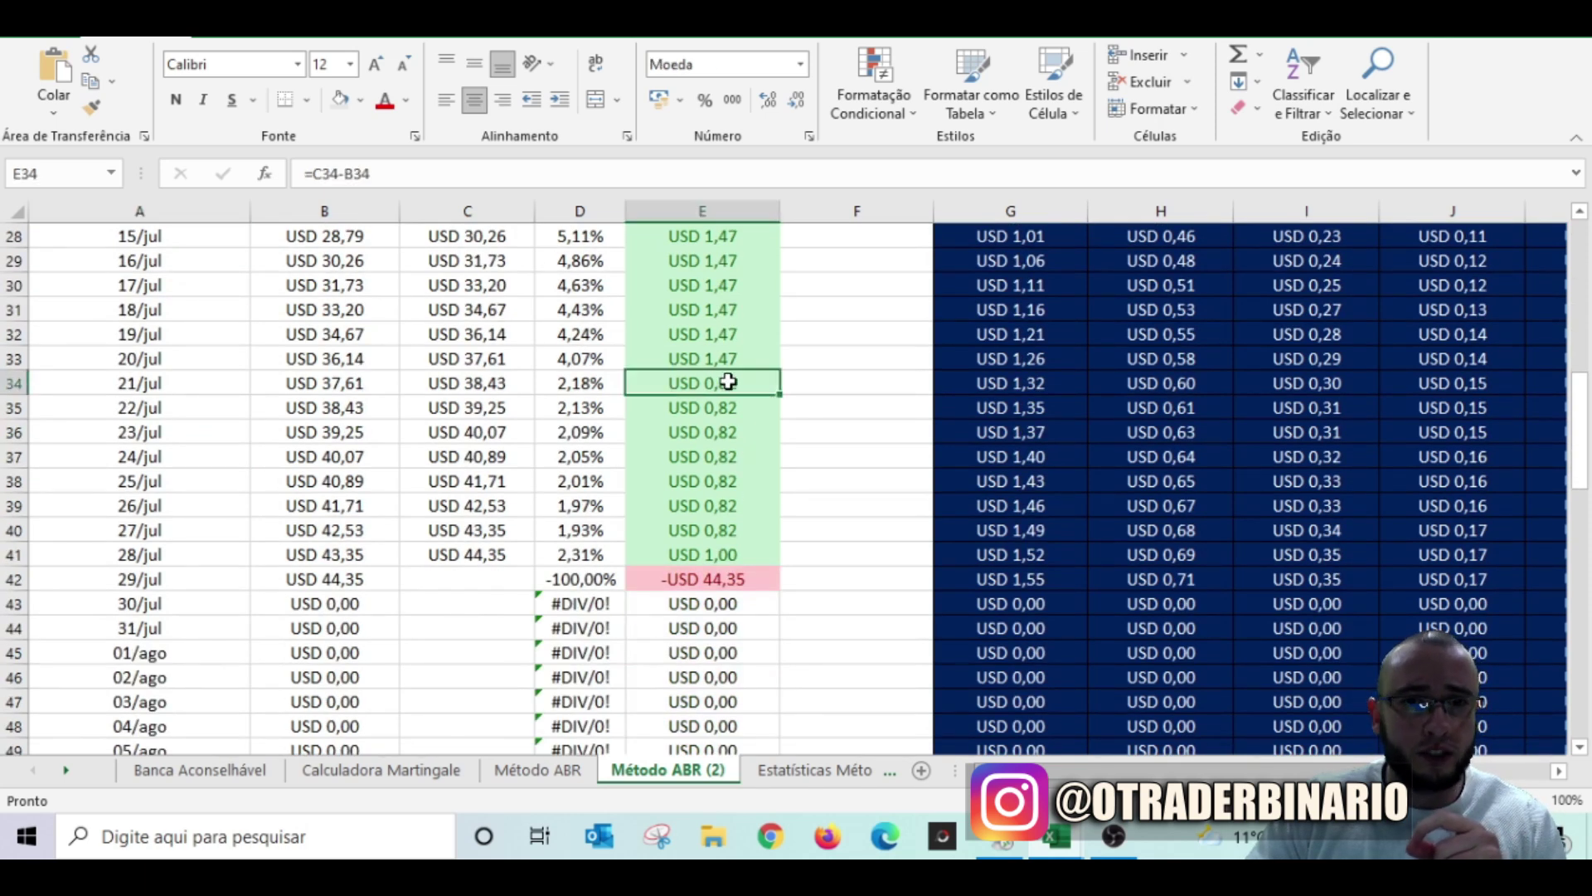
key(Left)
key(Left)
key(Left)
key(Left)
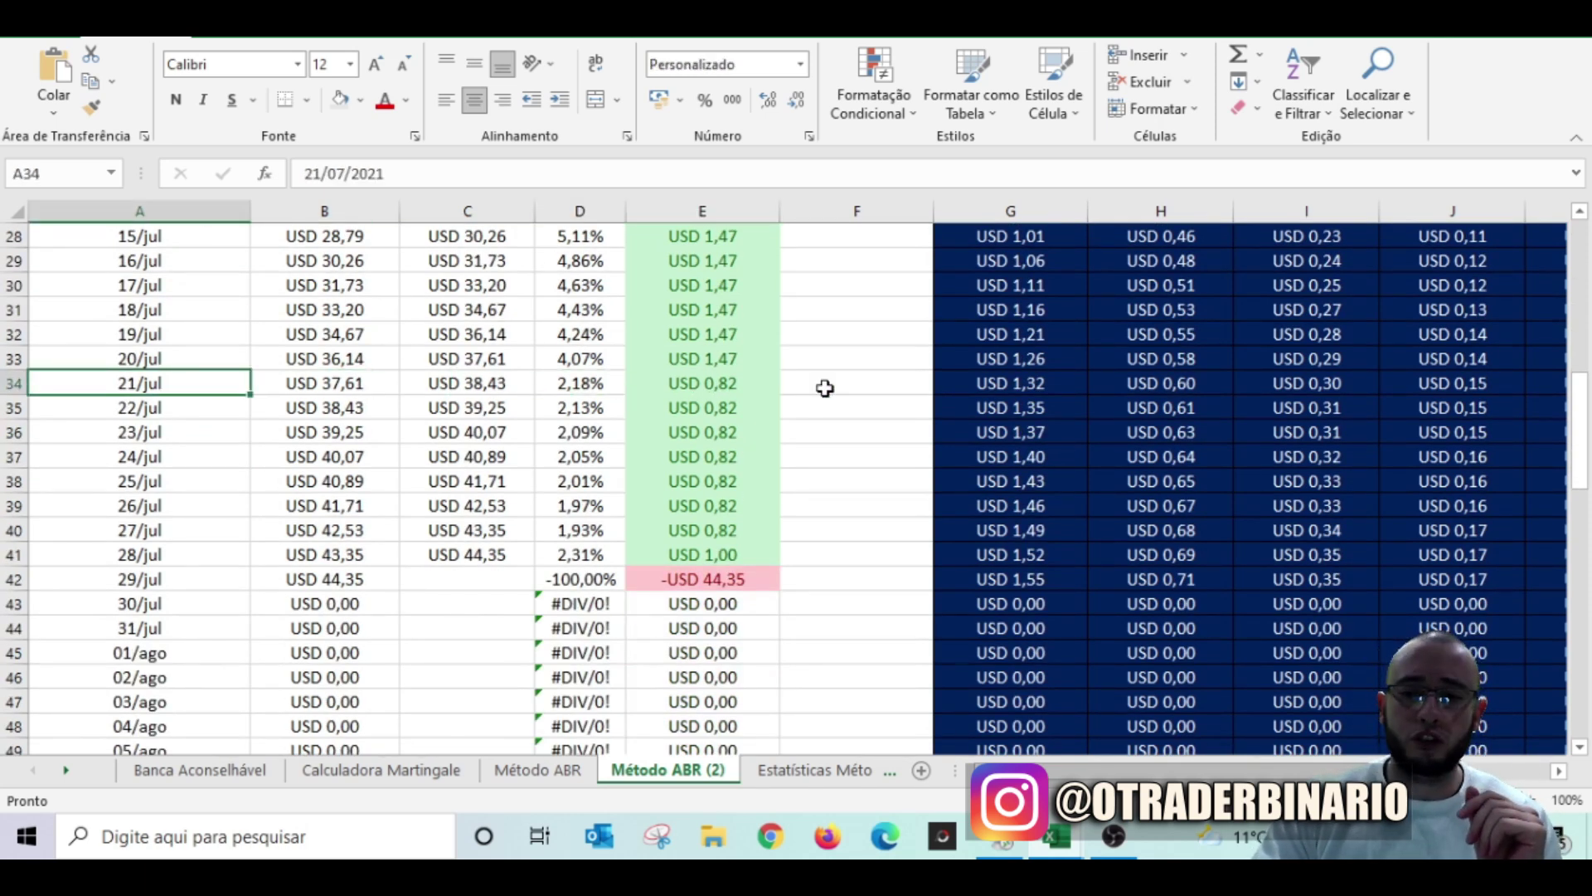
key(Right)
key(Right)
key(Right)
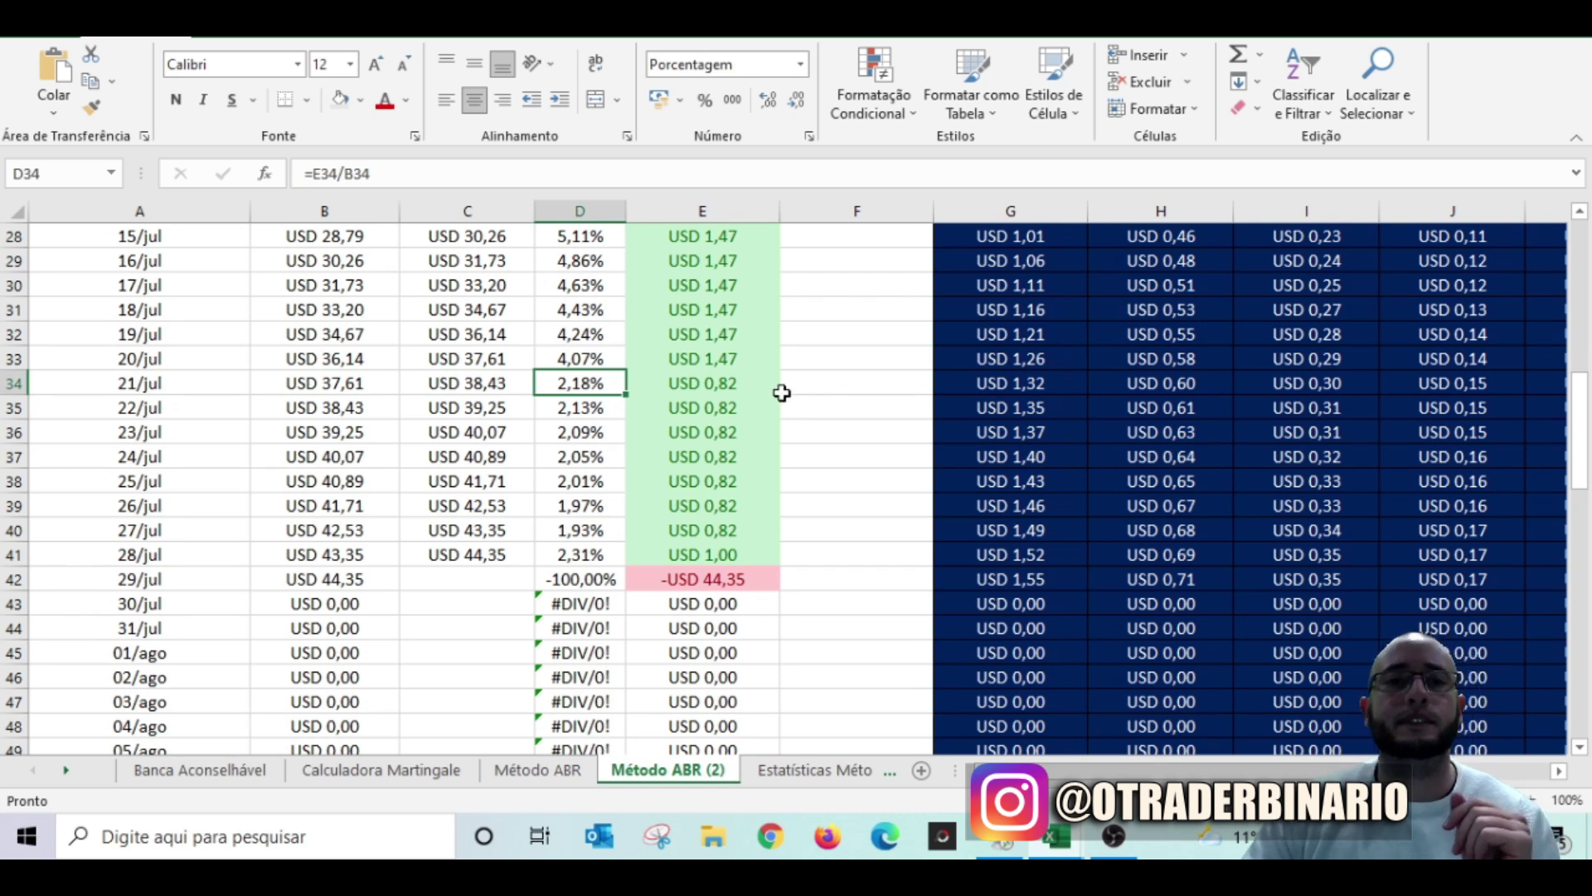
drag(663, 378, 674, 394)
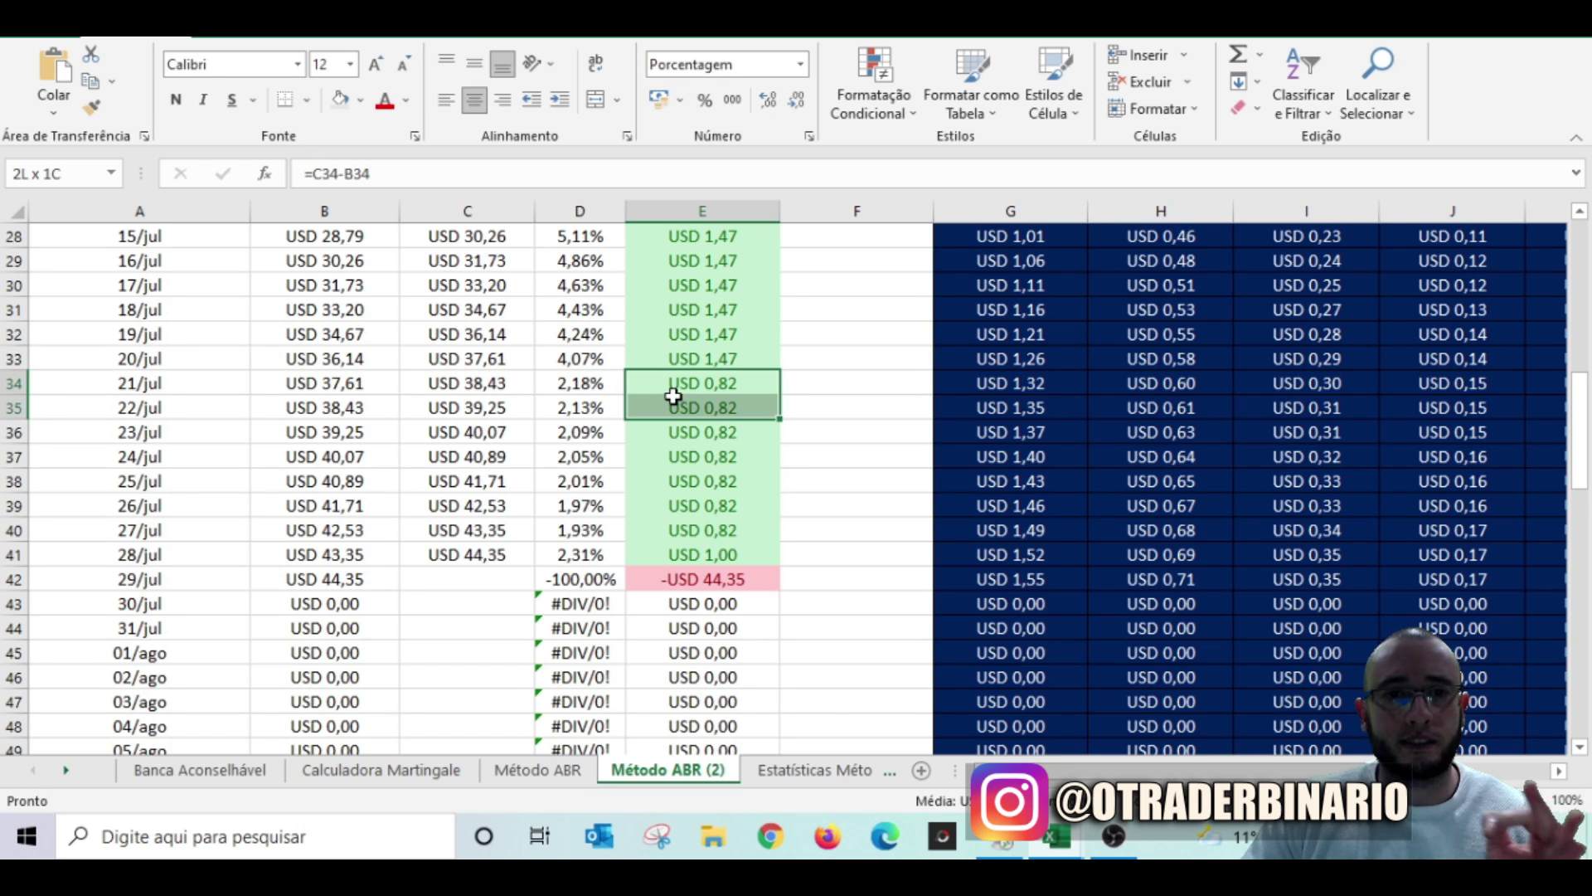
drag(579, 386, 587, 554)
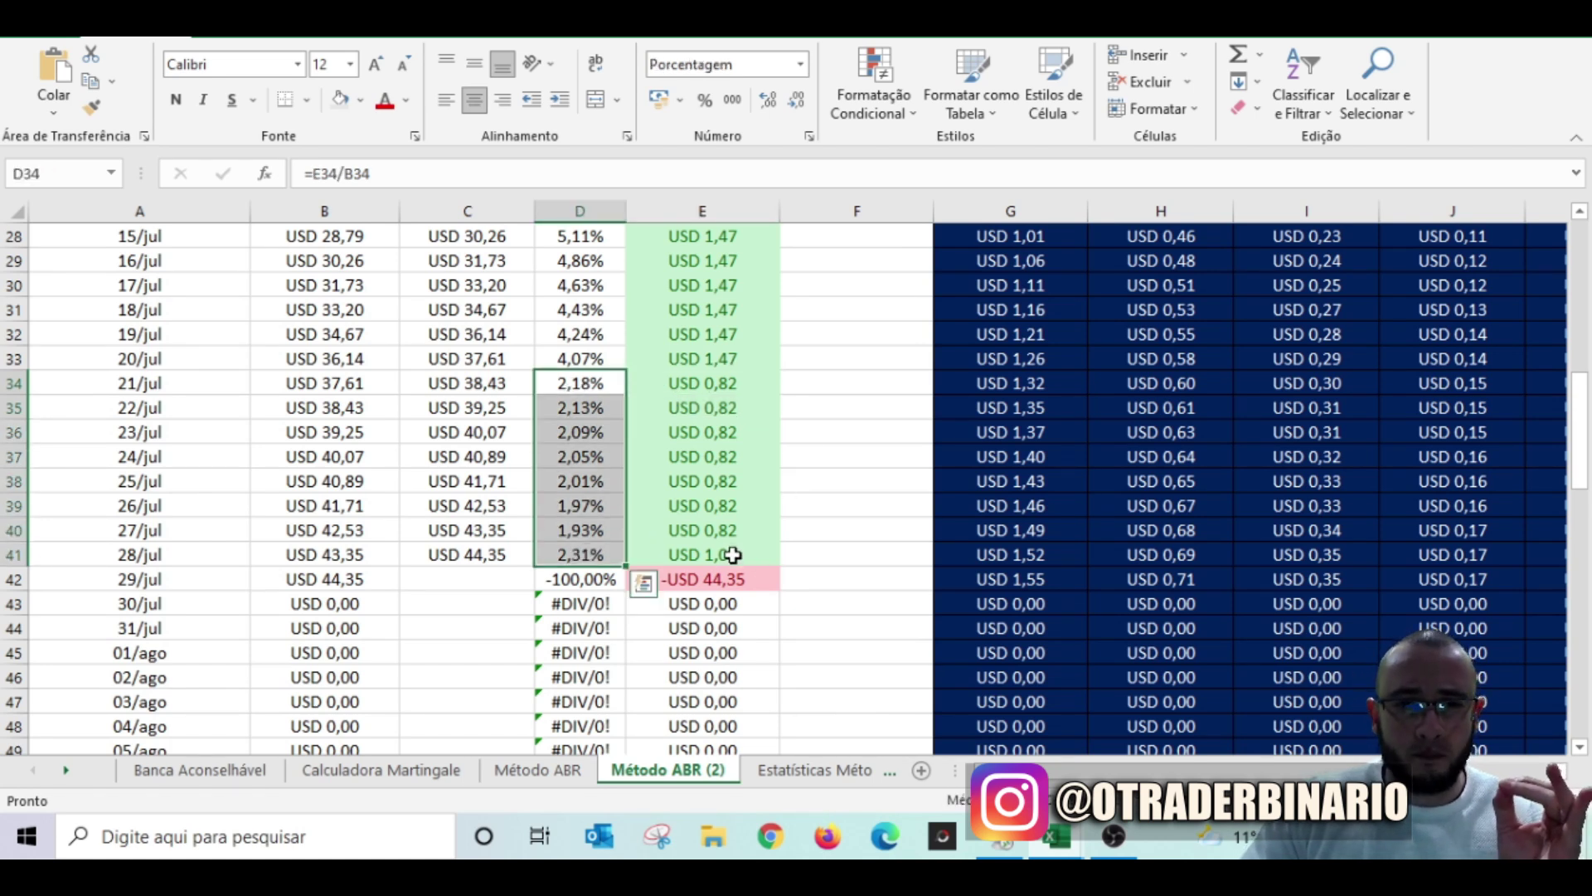
click(729, 555)
click(461, 553)
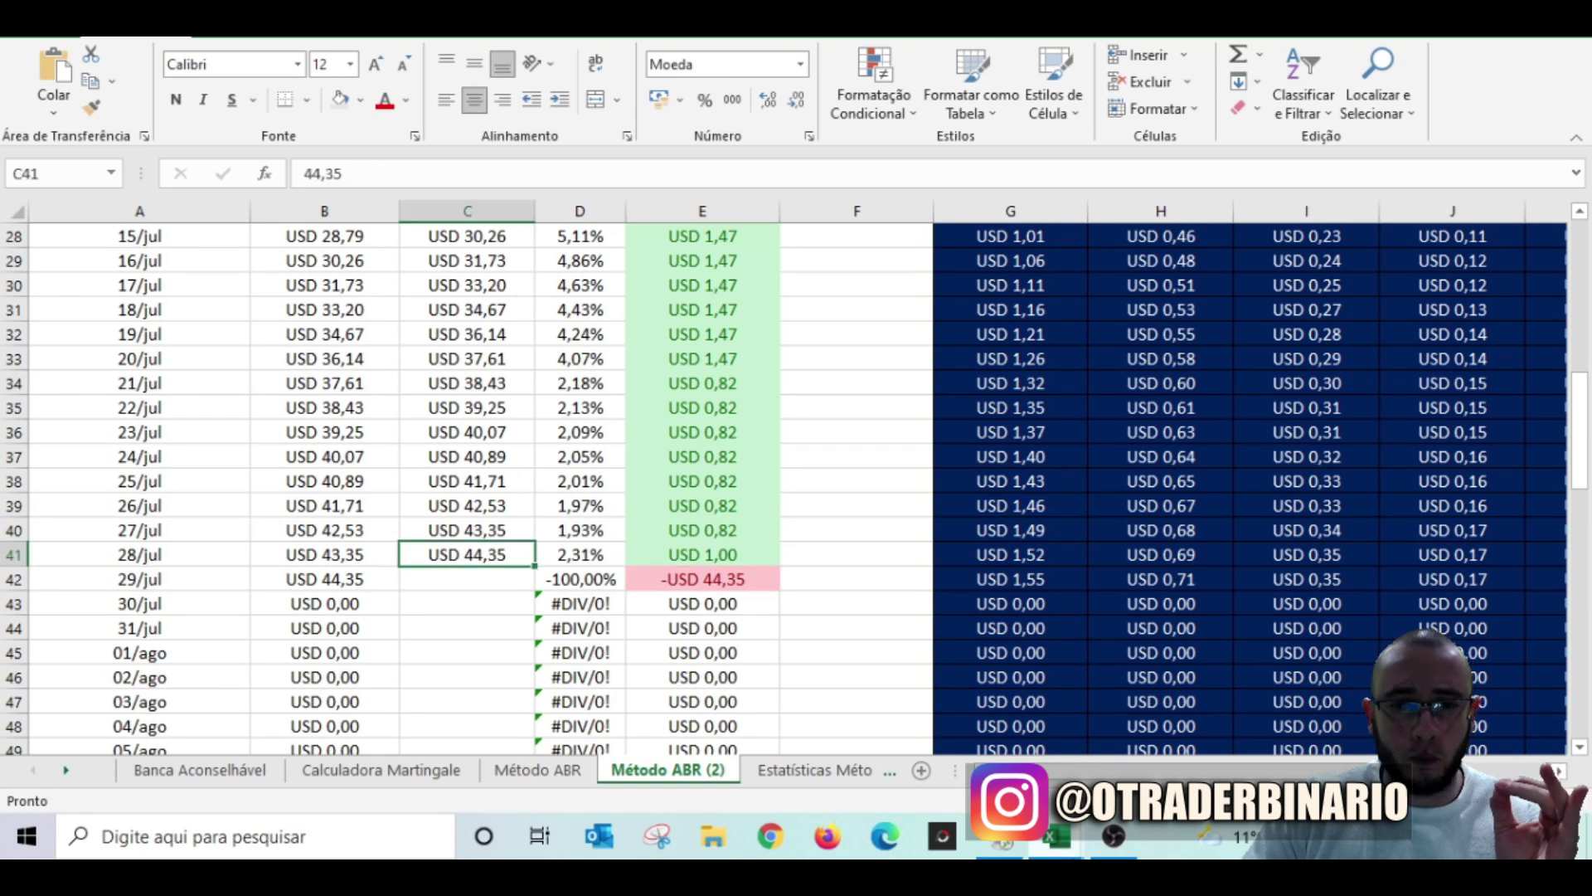
Step: Open the Windows Calculator and add 0,82 to 43,35
click(249, 836)
text(cal)
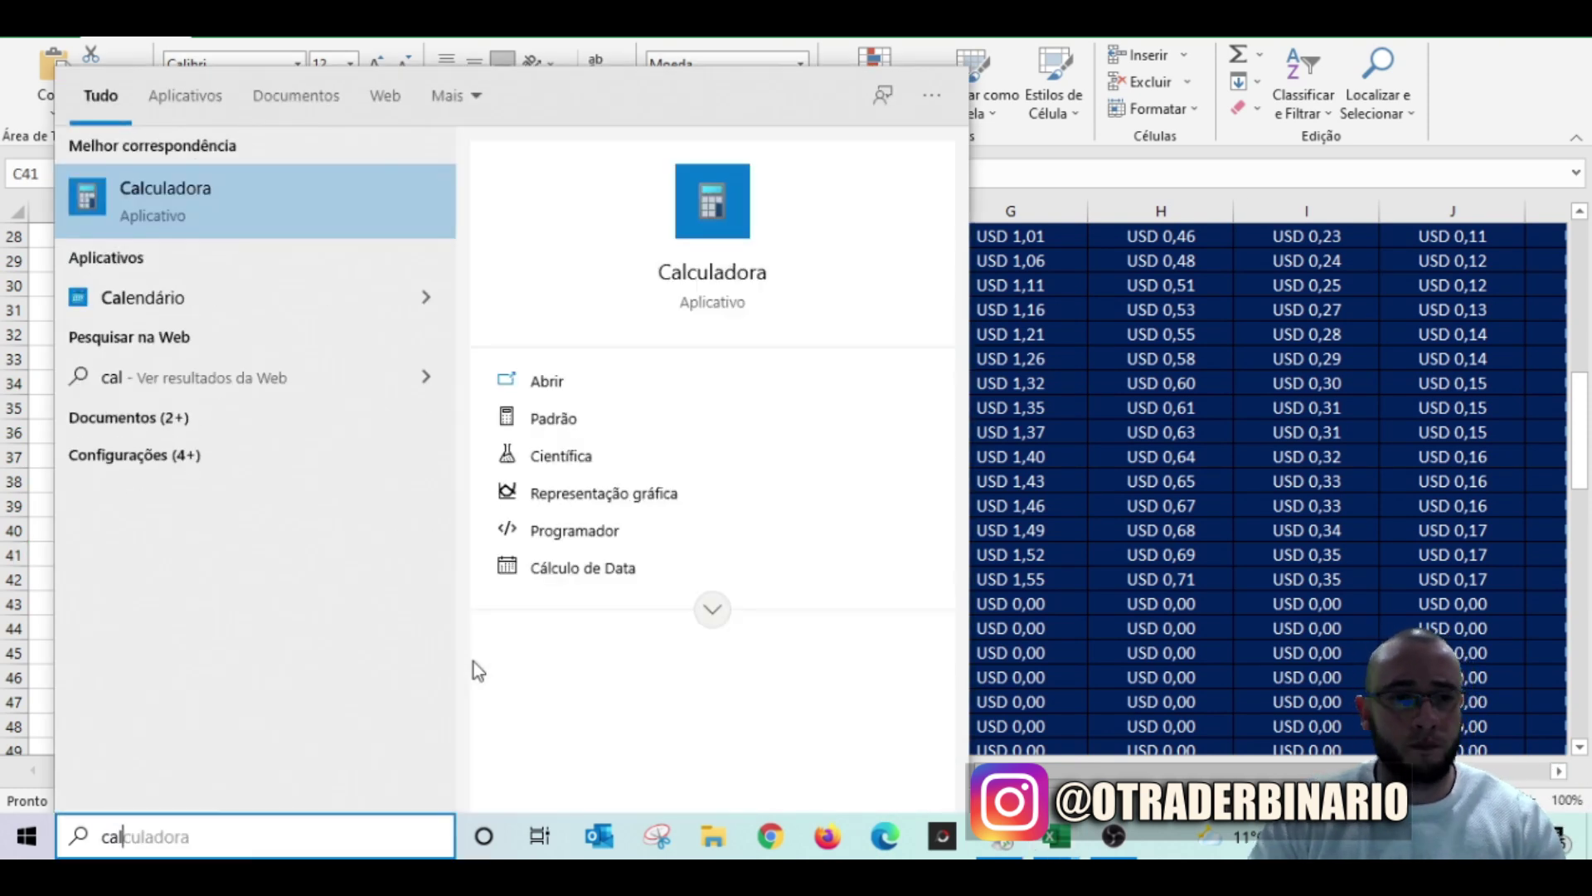
click(186, 194)
text(,82)
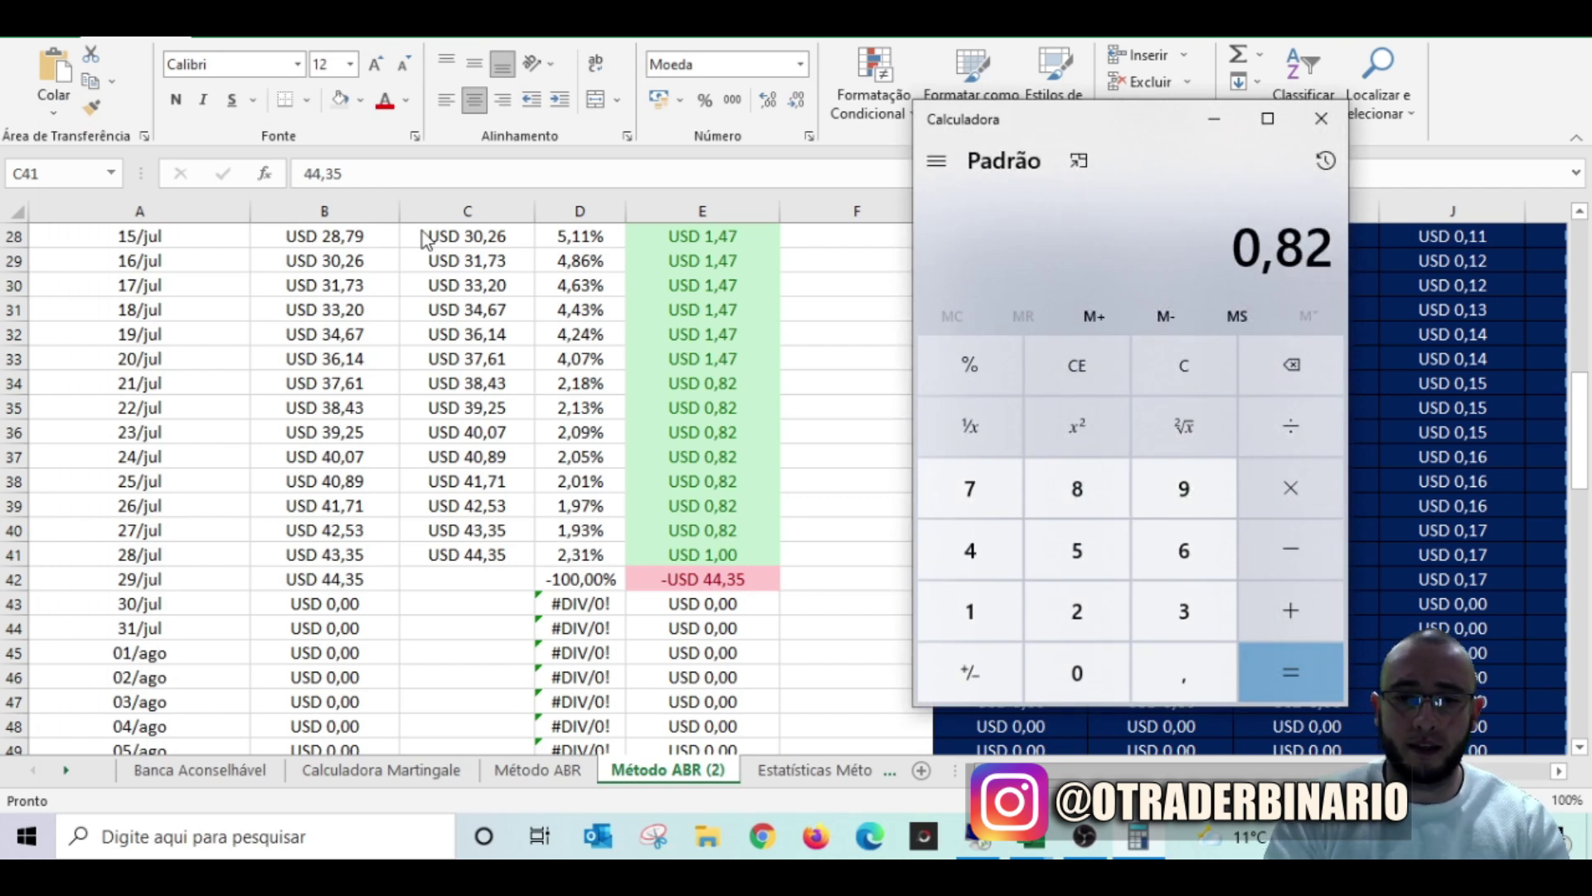
key(plus)
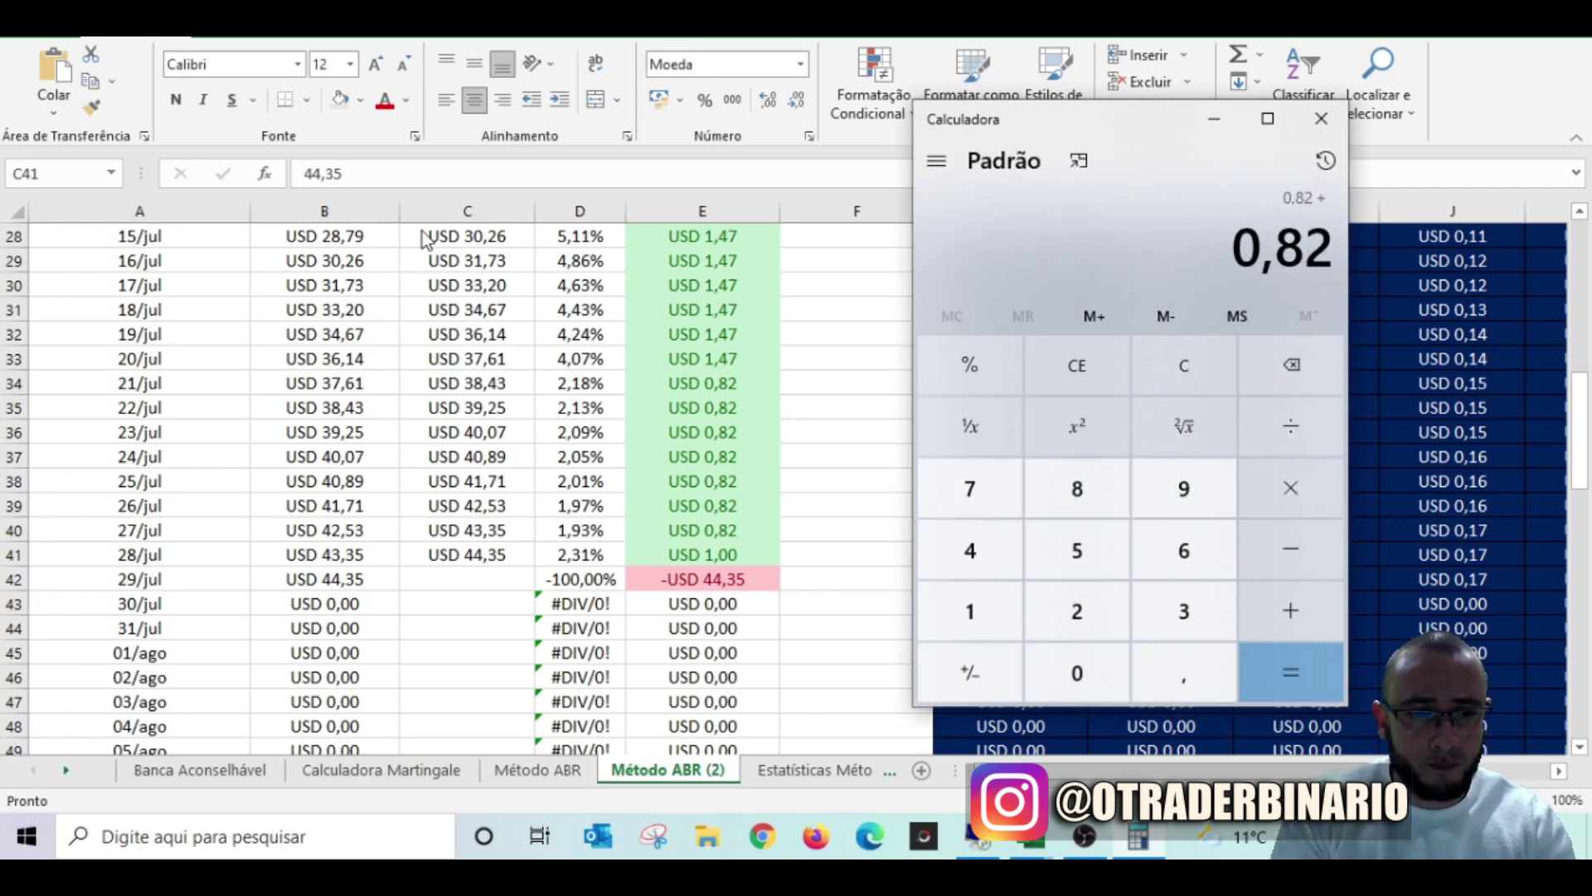
text(43,35)
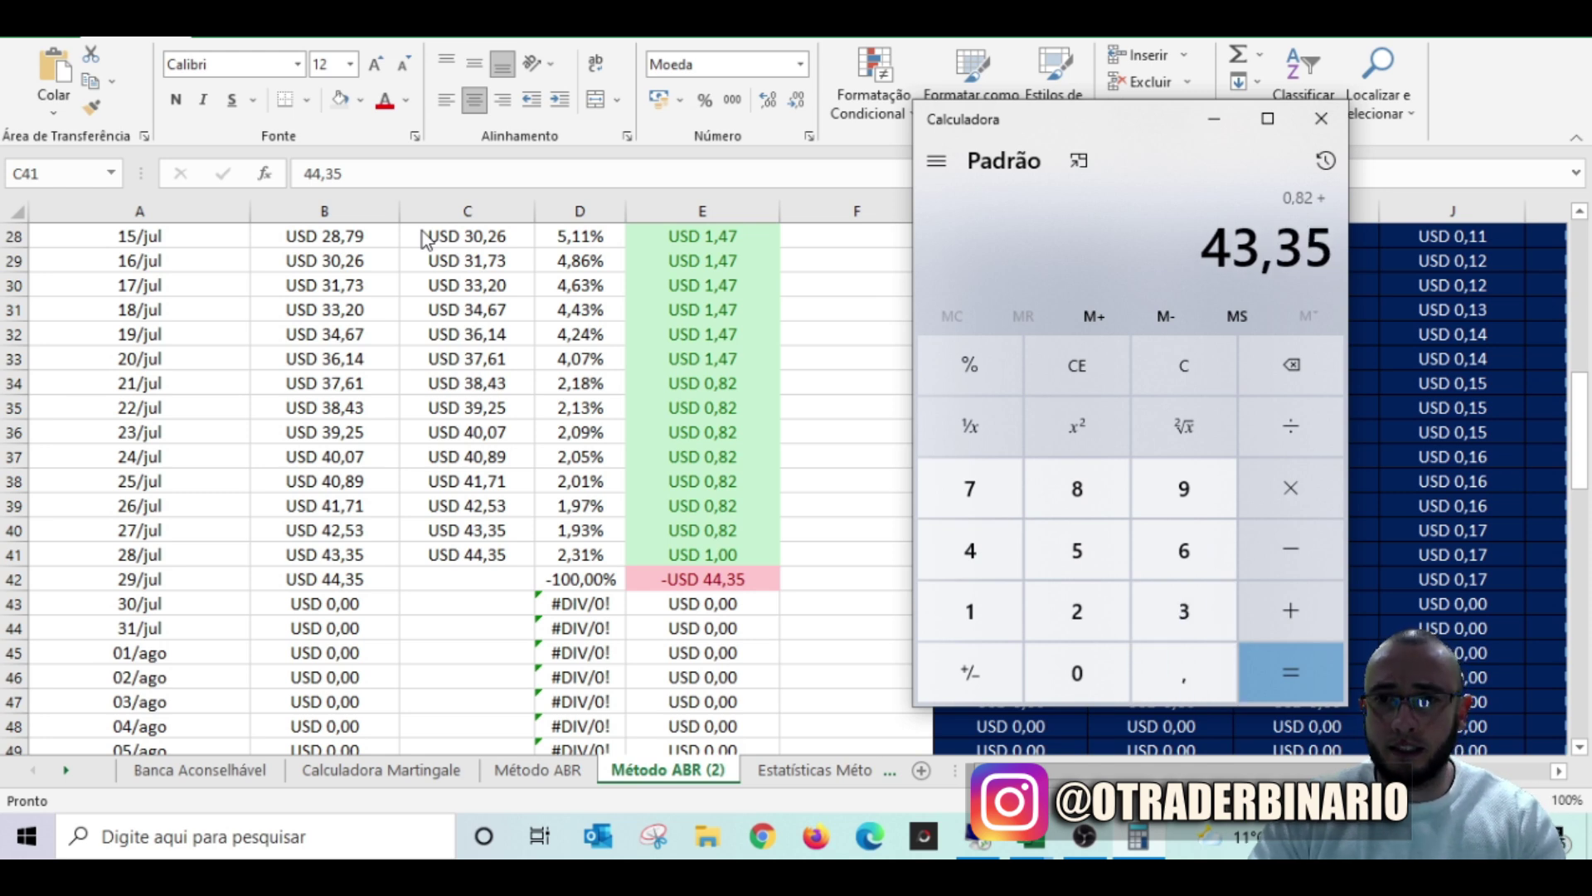
key(Return)
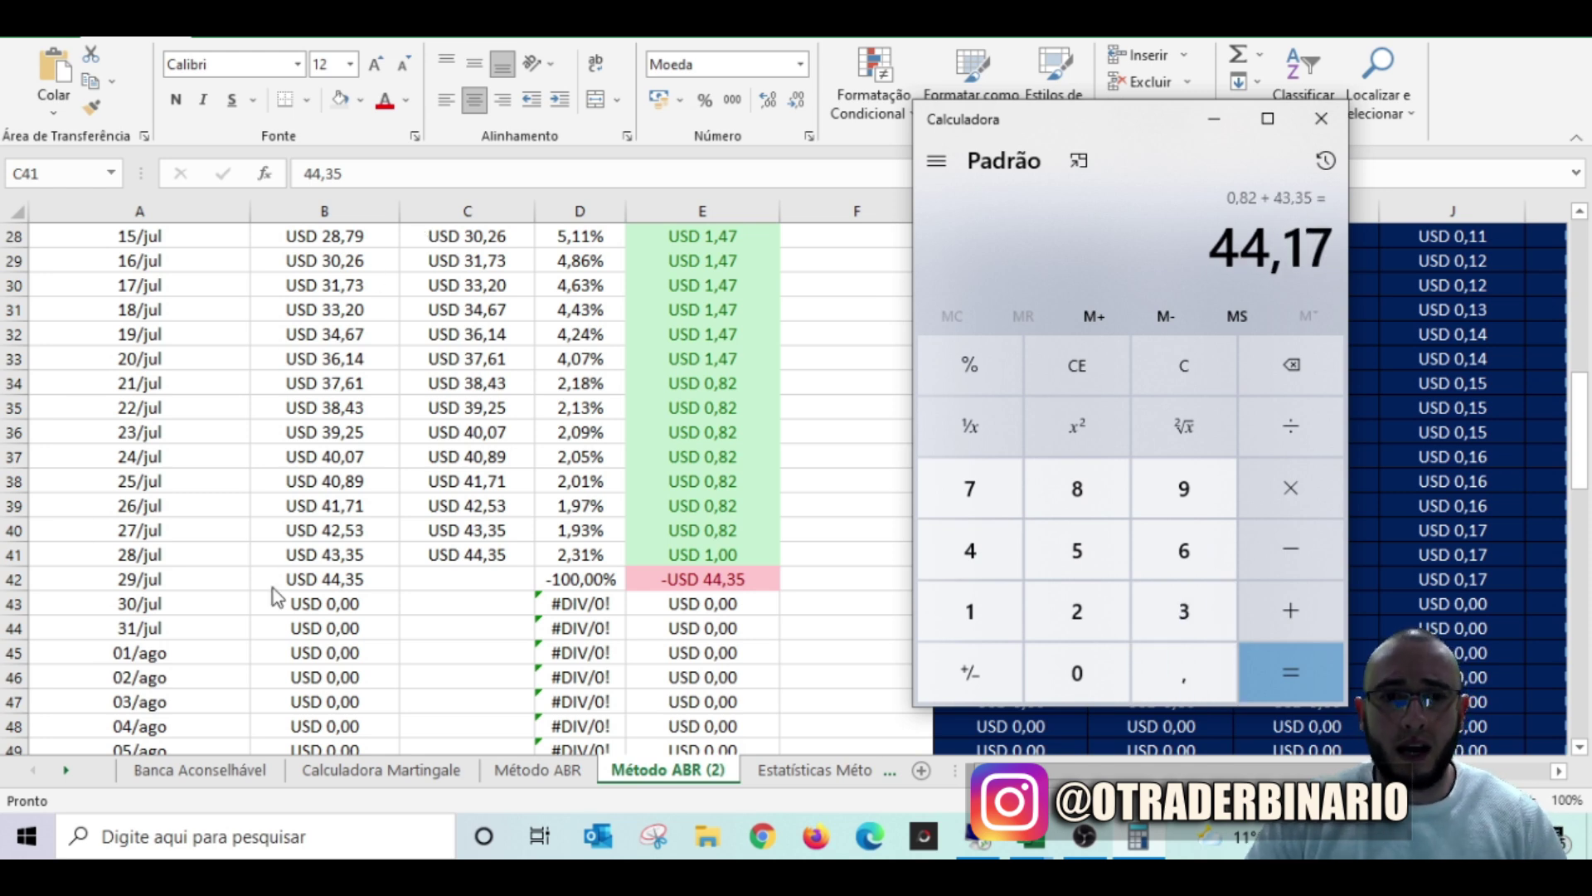
Step: Set the VALOR FINAL for 28/jul in the Excel sheet to 44,17
click(500, 554)
text(44,17)
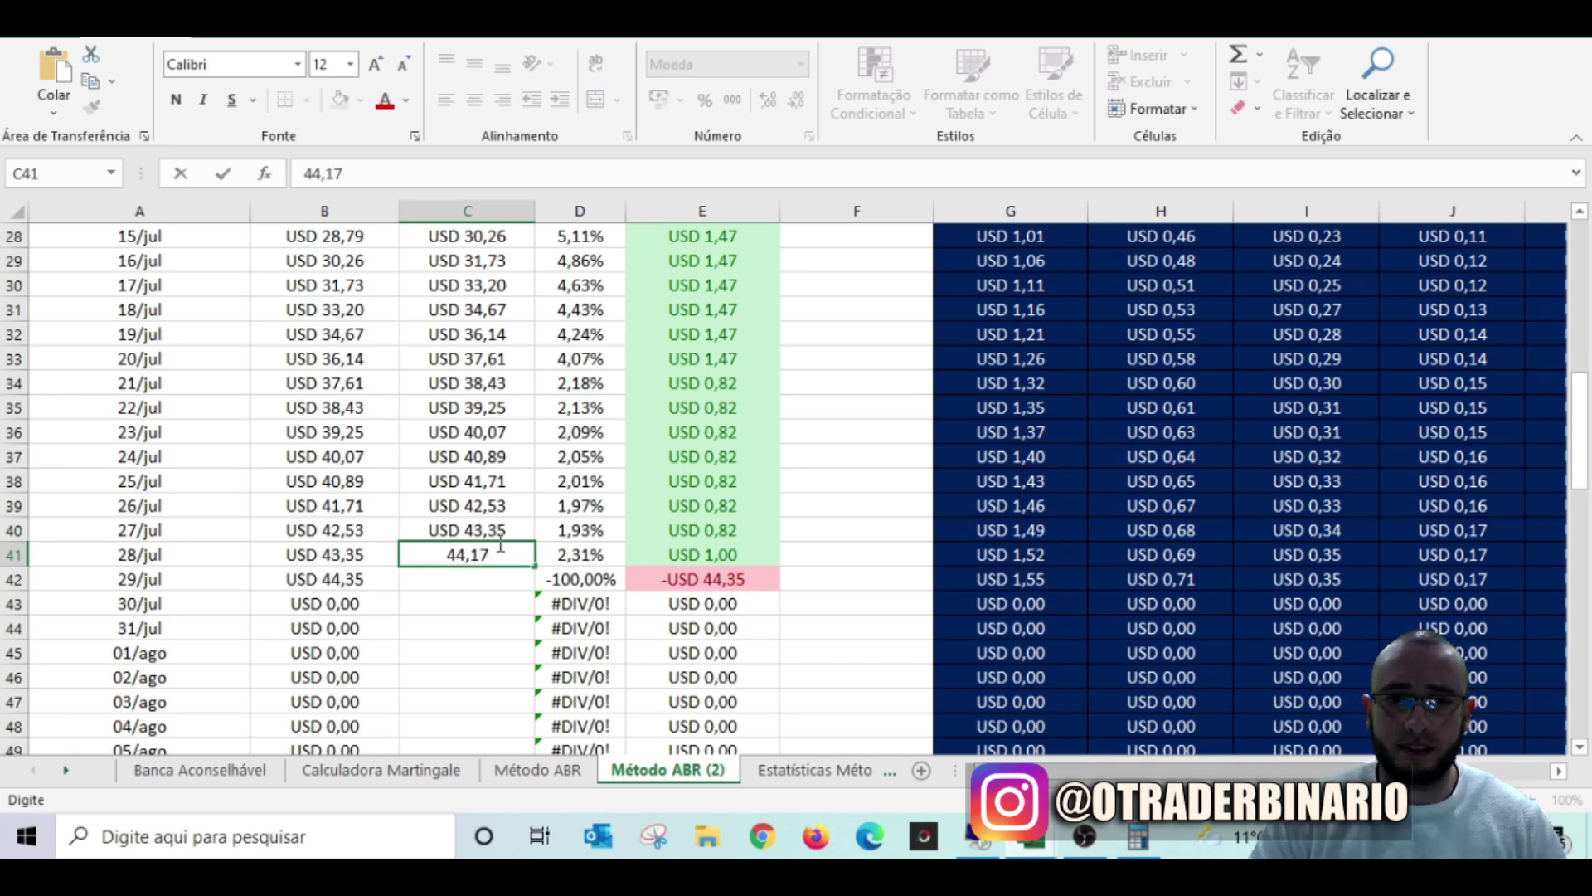
key(Tab)
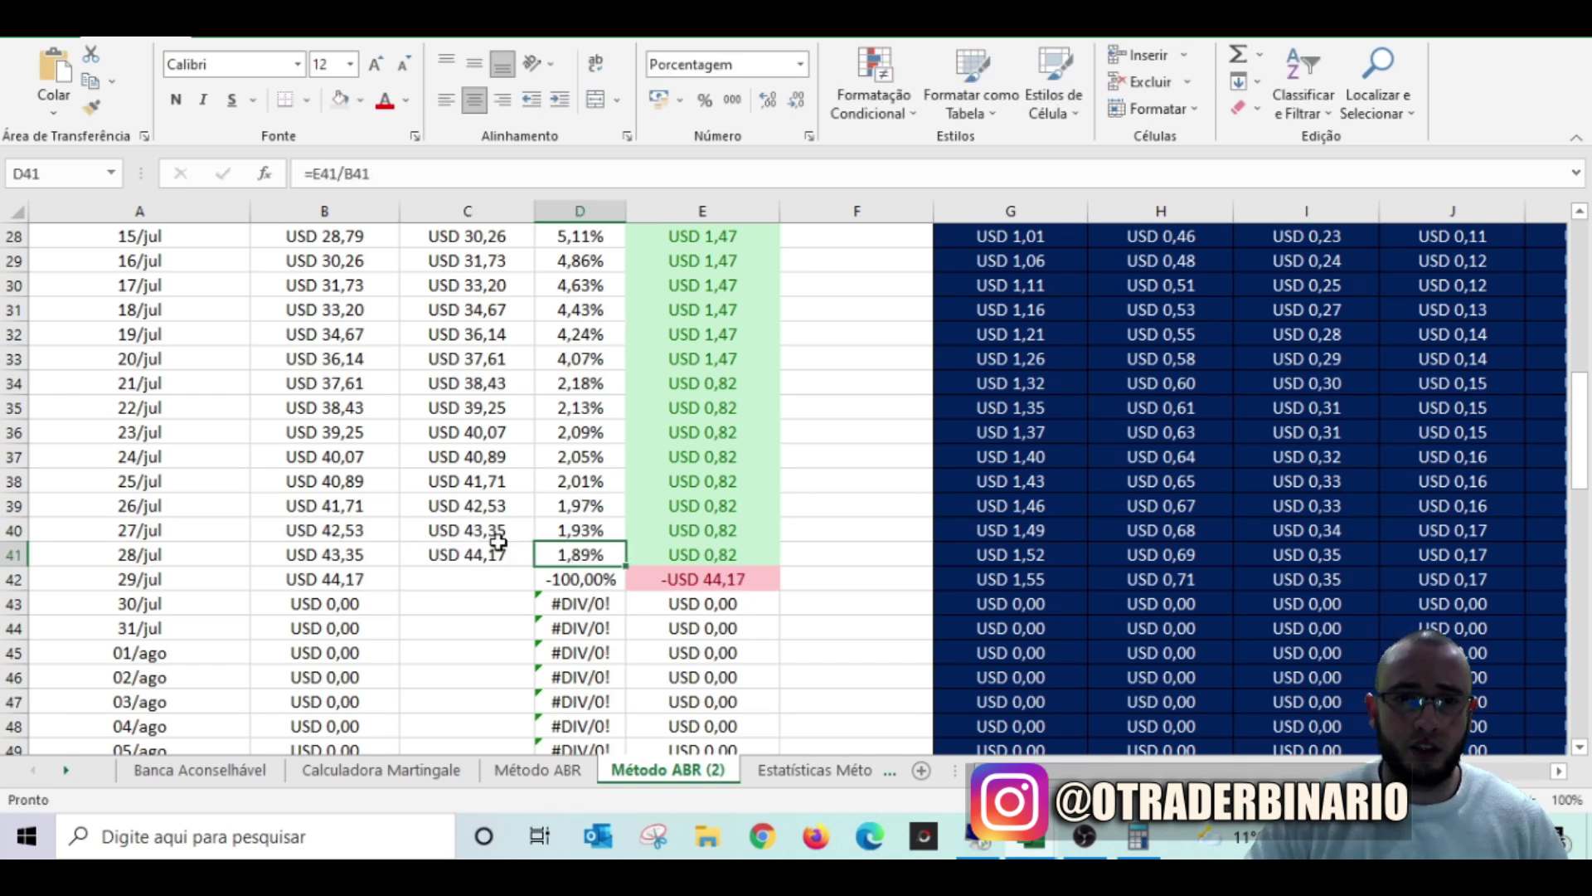
Step: Examine the 21/jul to 28/jul earnings and percentages, then the current bankroll and overall percentage in the sheet's summary block
drag(729, 384, 748, 541)
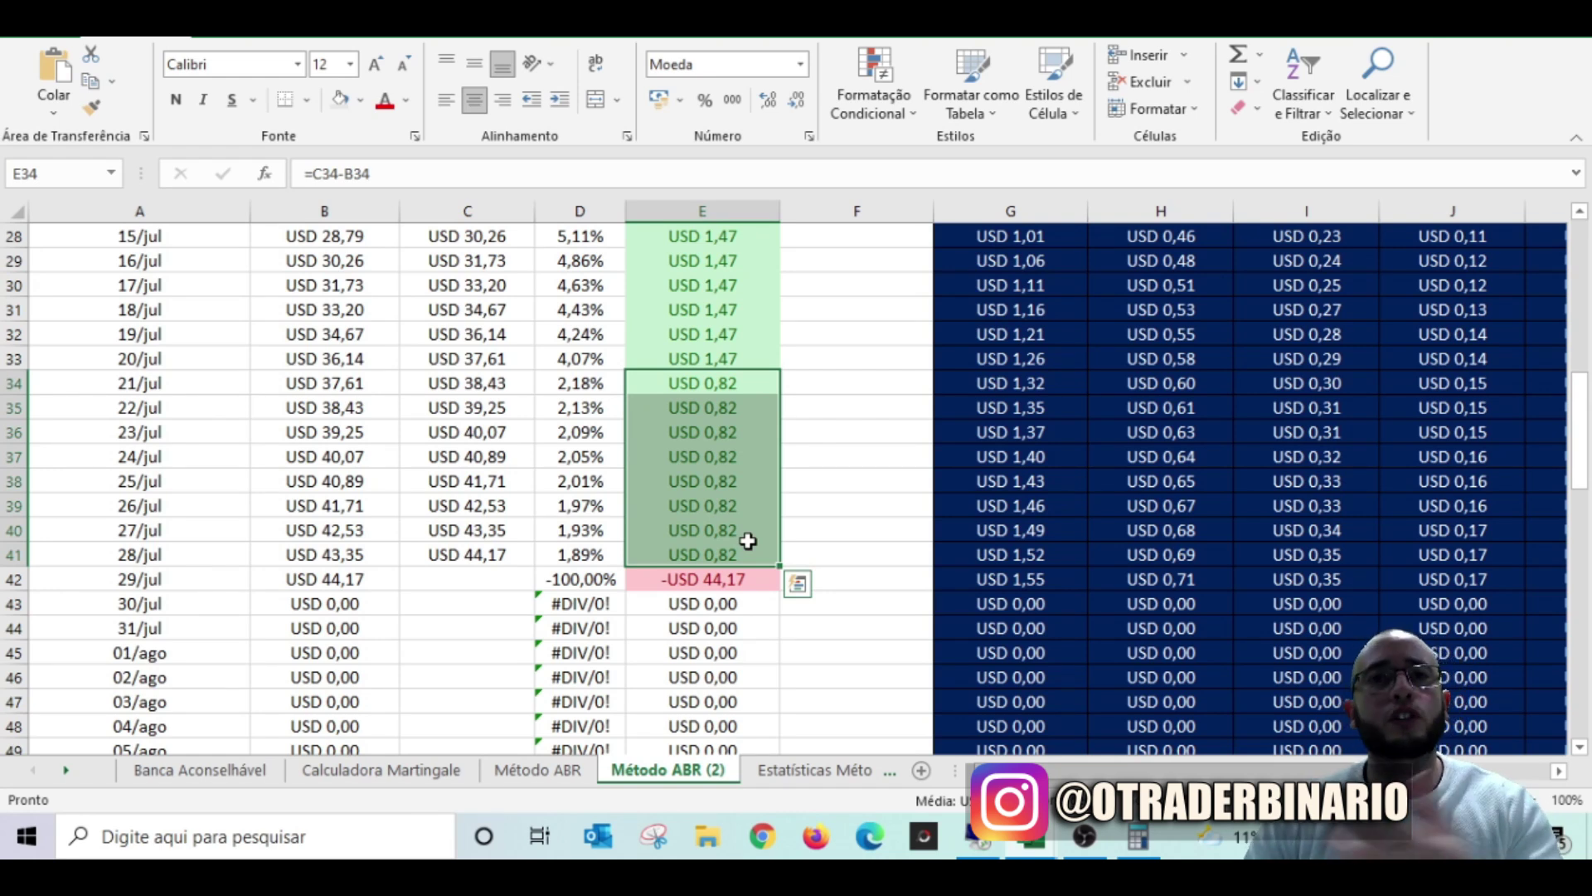
drag(594, 381, 603, 555)
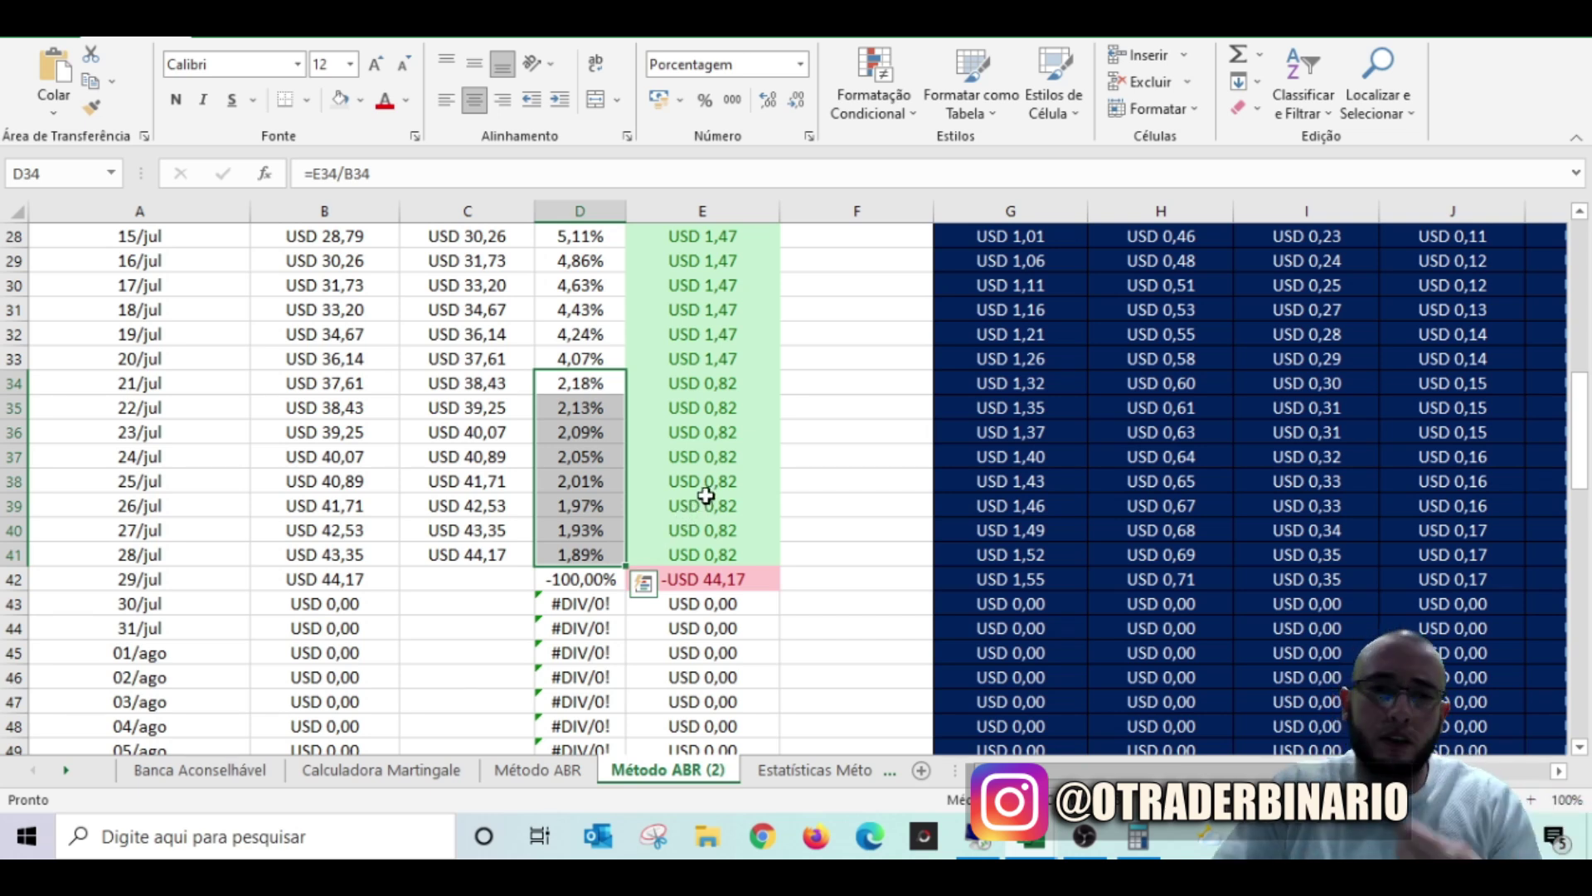
click(854, 410)
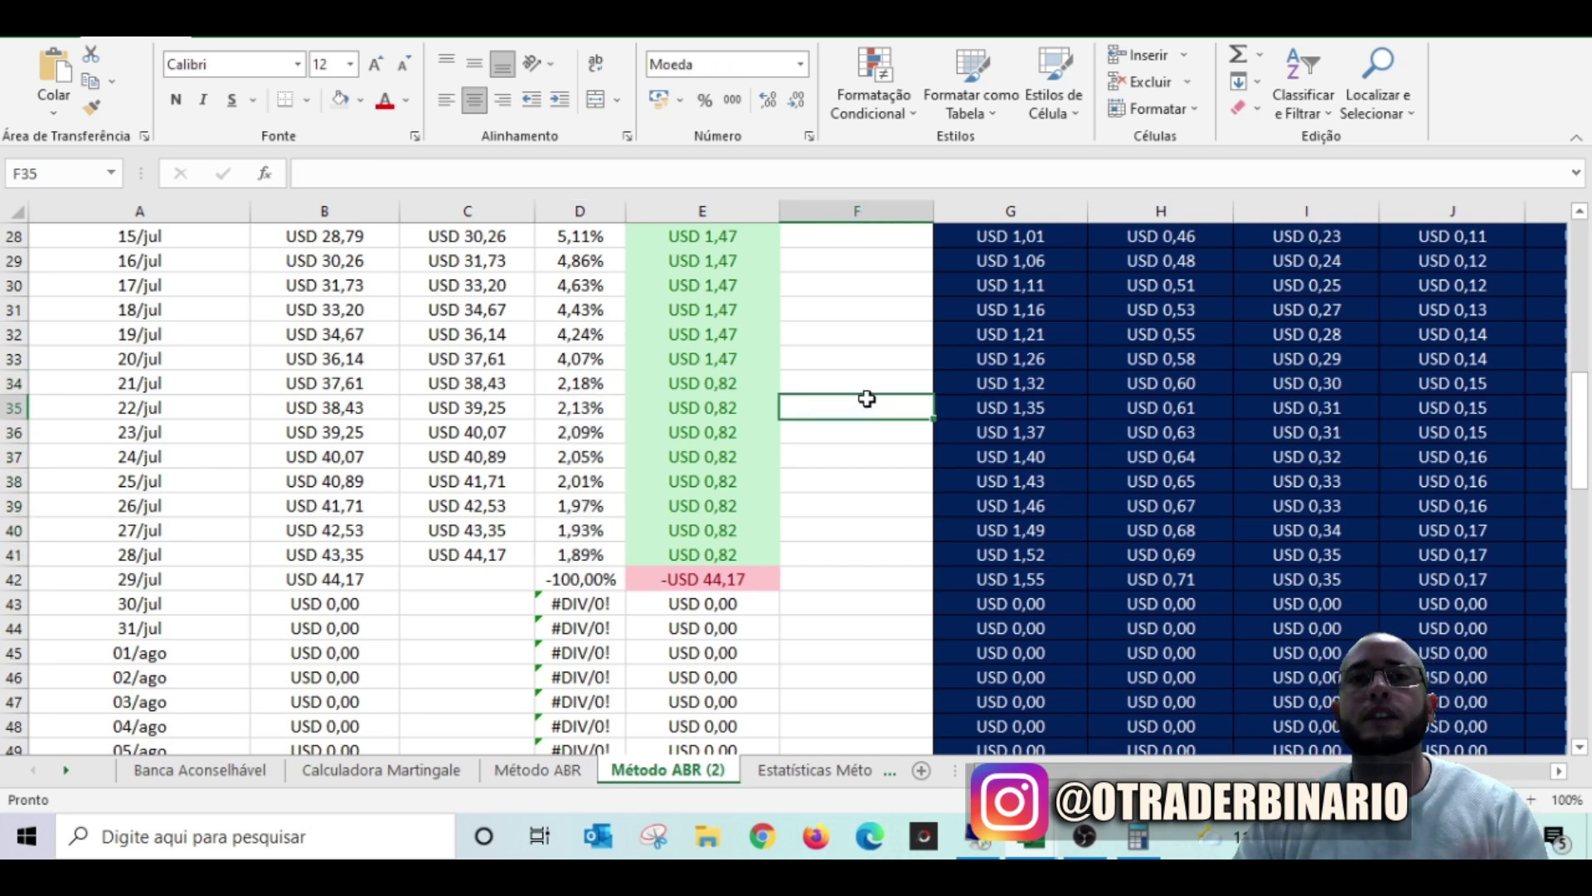
scroll(866, 414, up, 9)
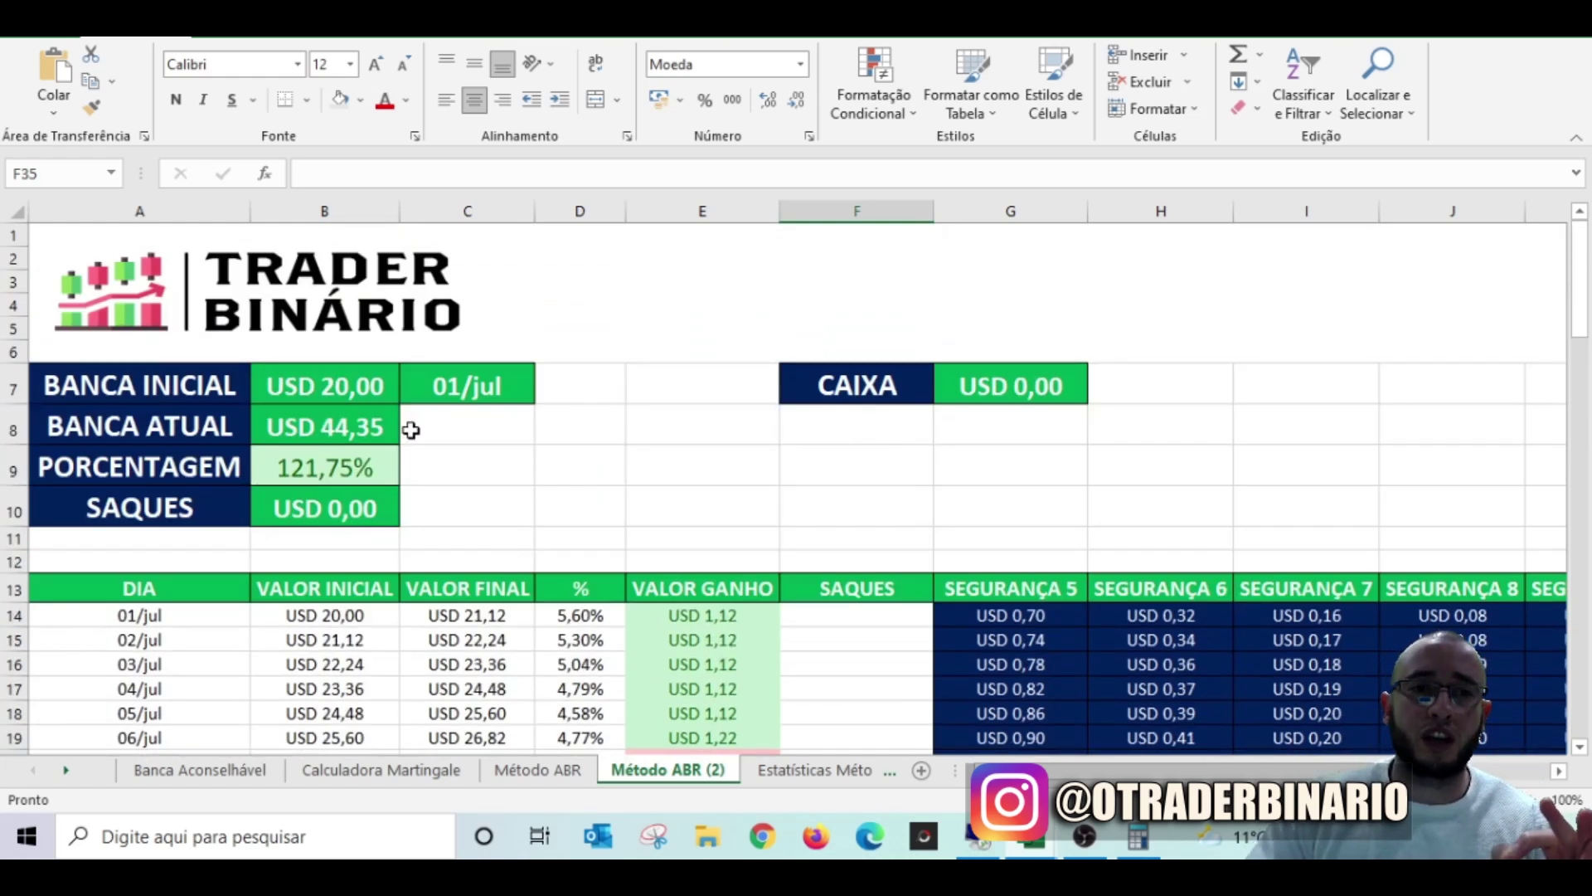
scroll(500, 451, down, 3)
click(170, 524)
scroll(267, 529, up, 3)
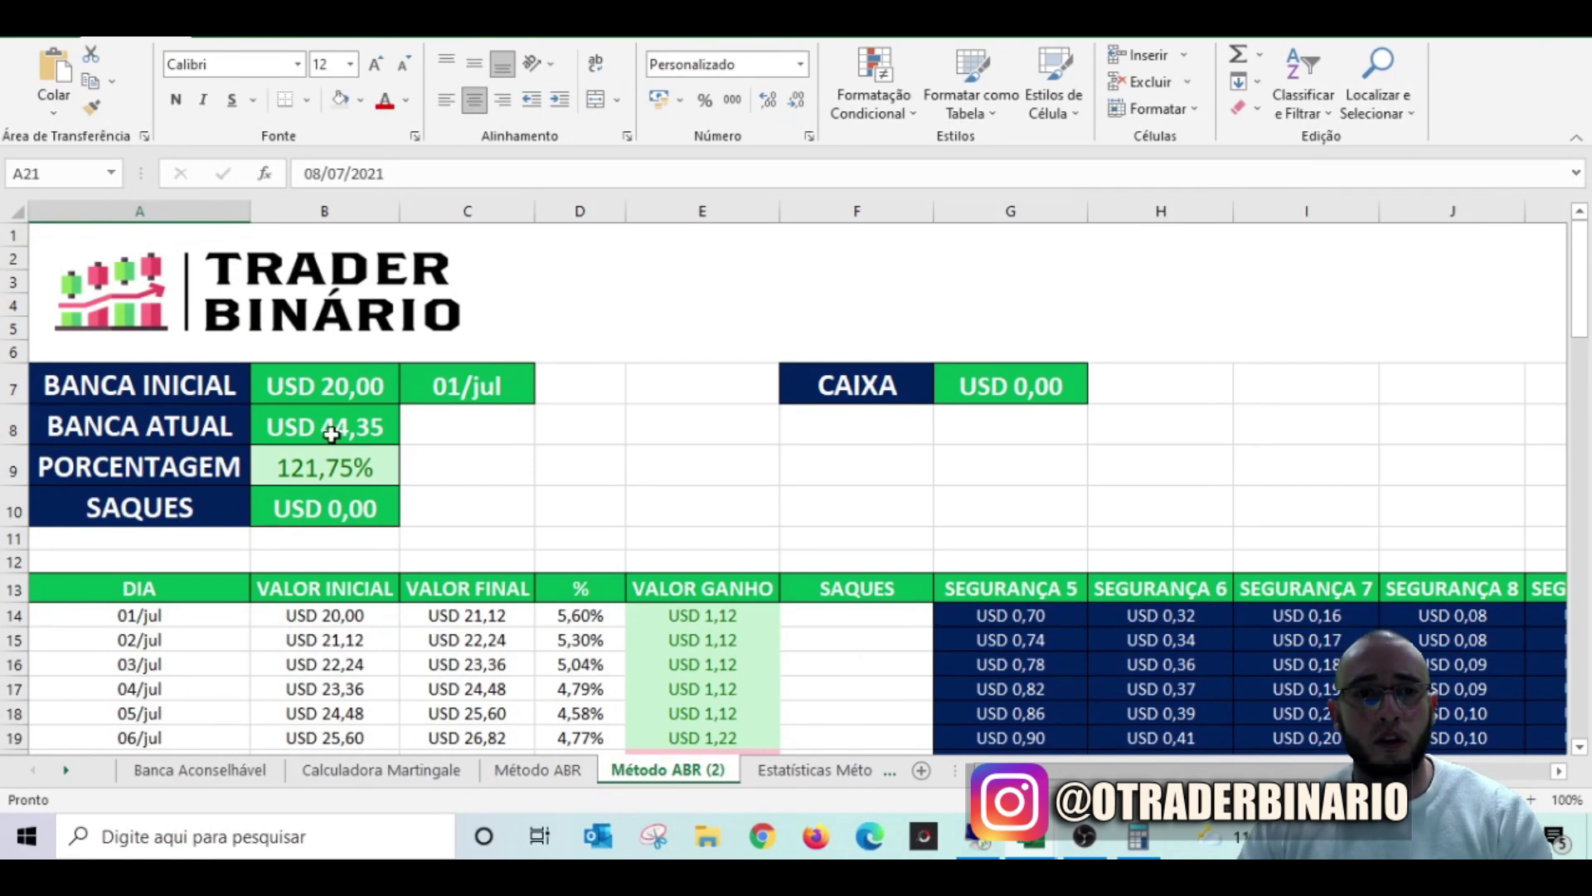
click(340, 461)
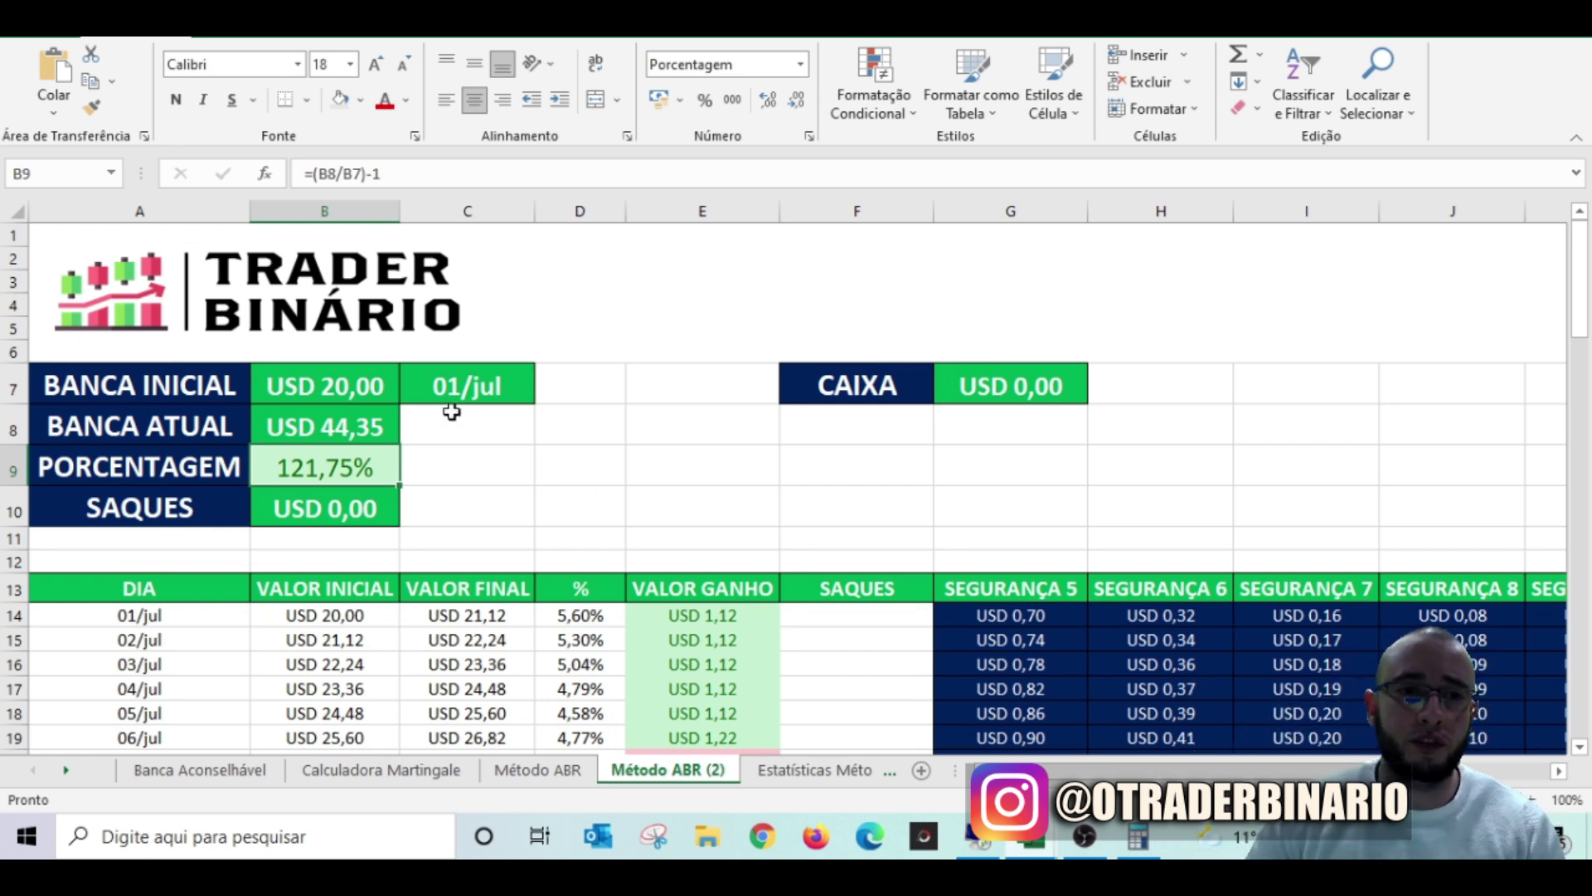
click(336, 420)
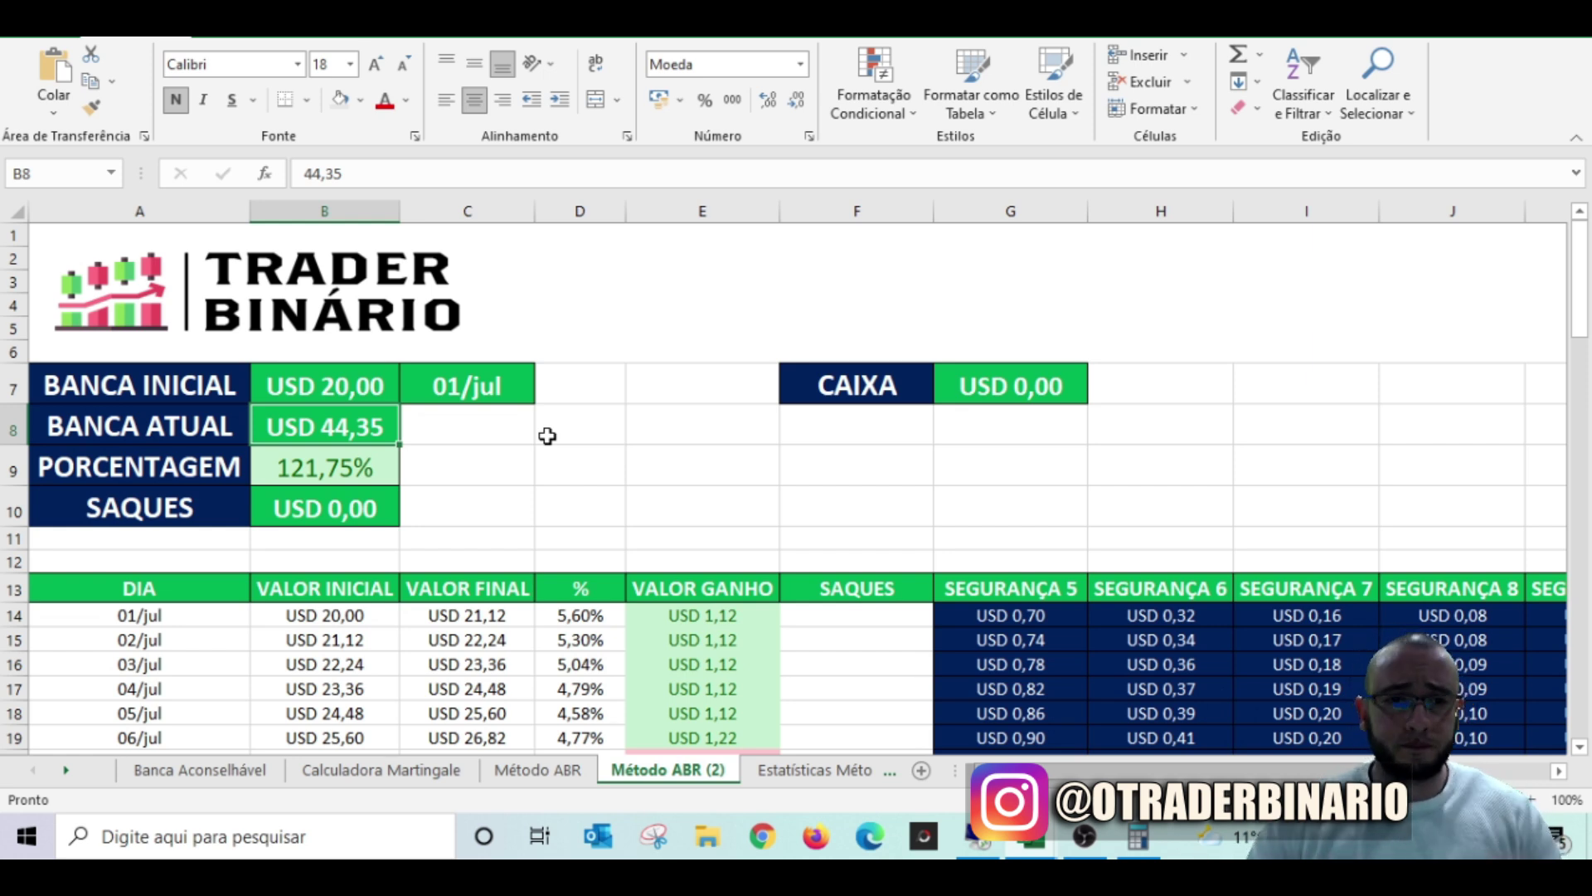
click(344, 467)
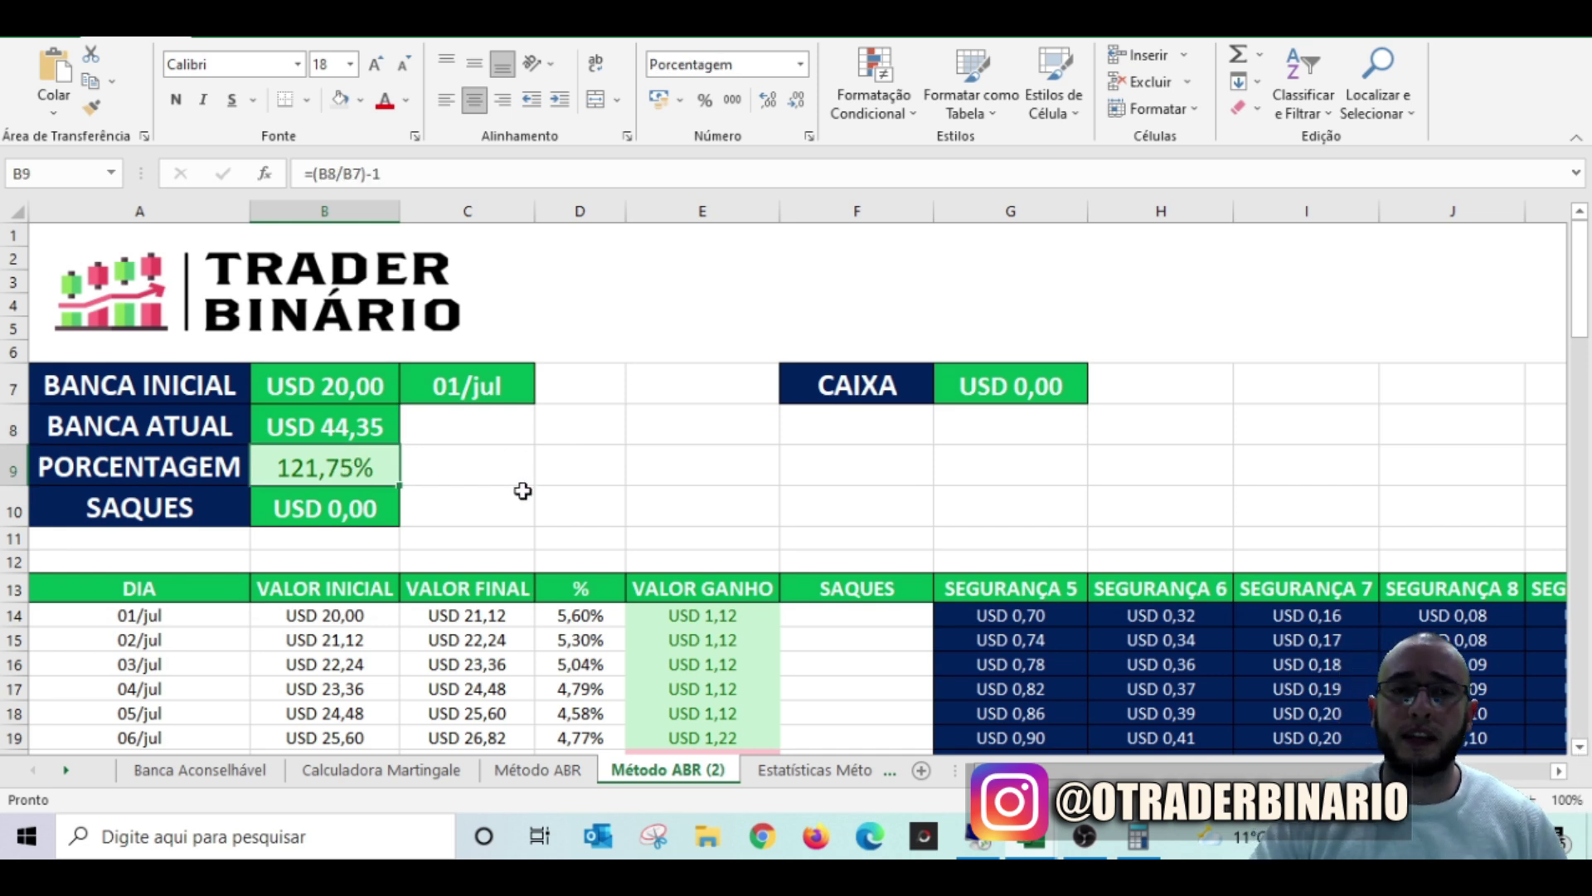
Step: Switch to the remote desktop's Chrome window and review the market panels for timeframes M2 through M15
click(977, 840)
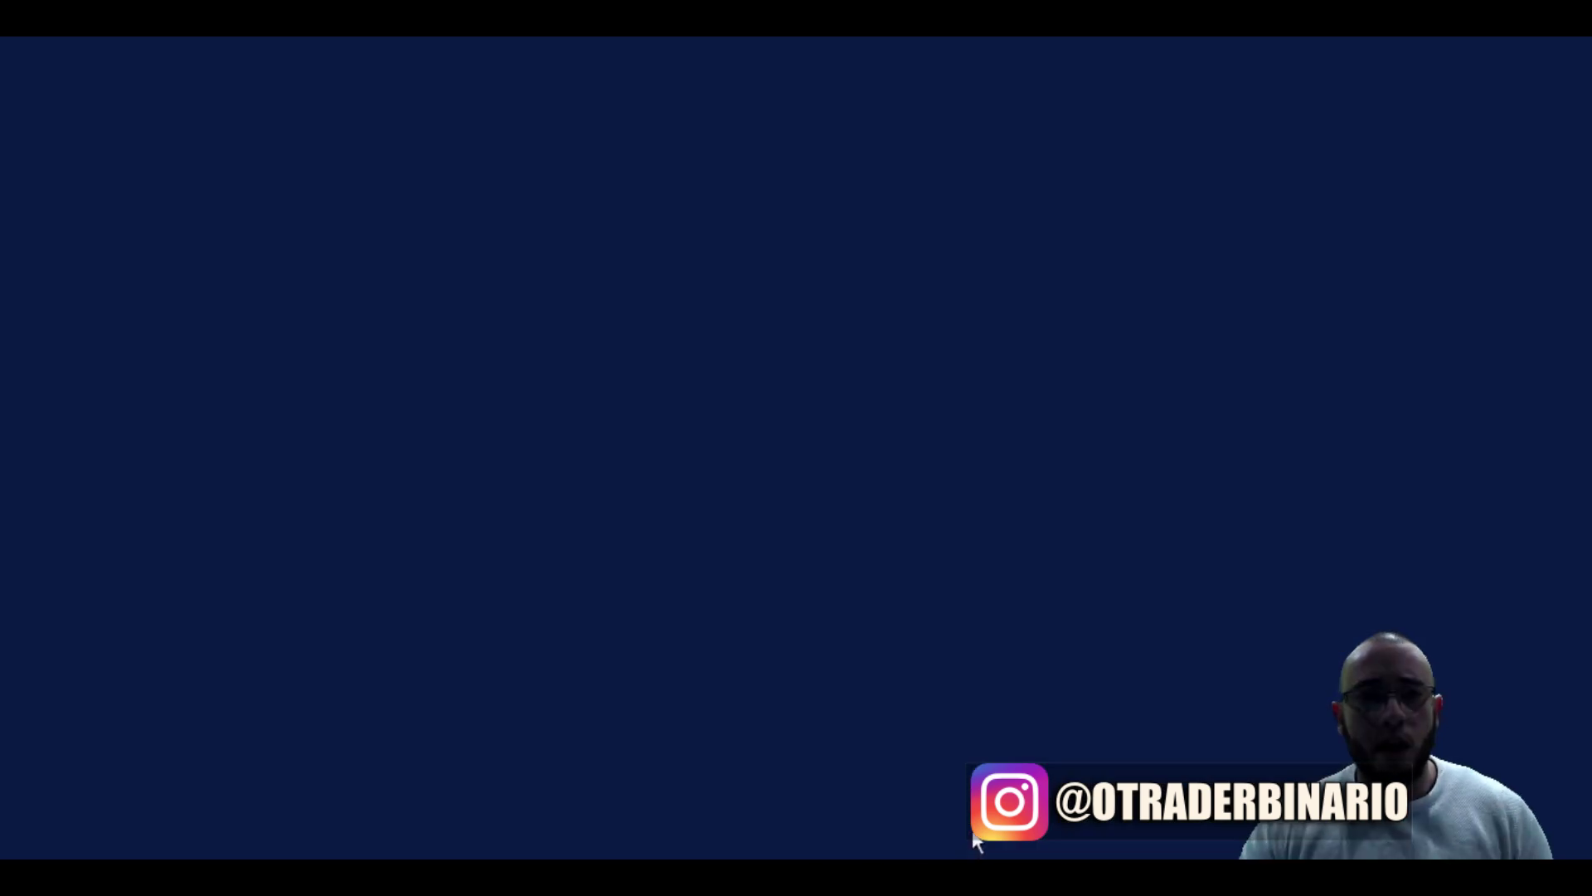
drag(1582, 348, 1585, 428)
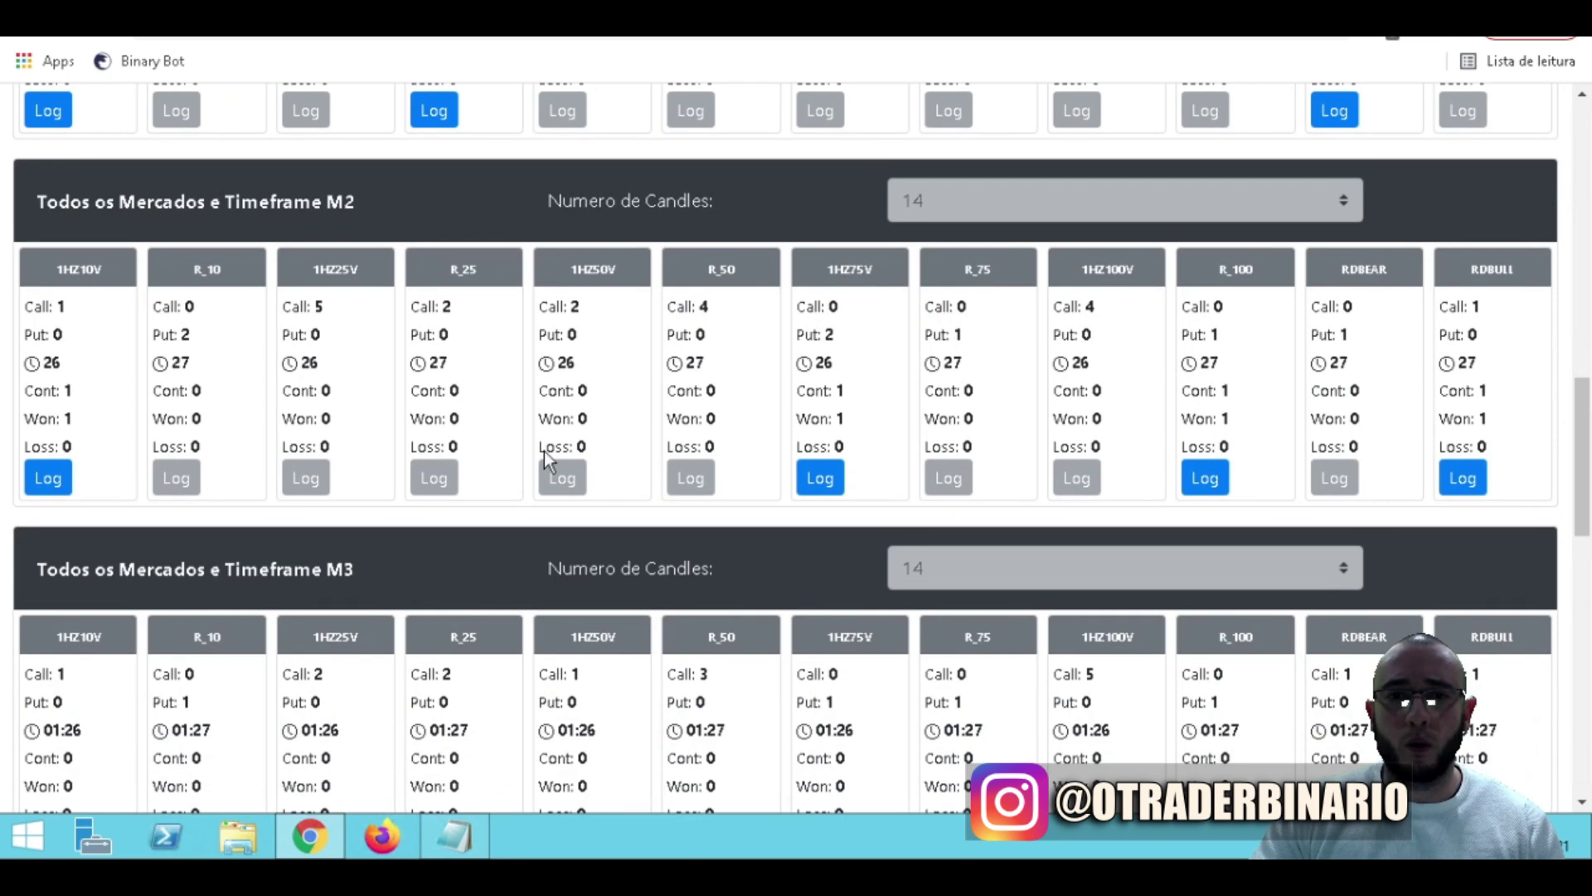
drag(1585, 521, 1589, 631)
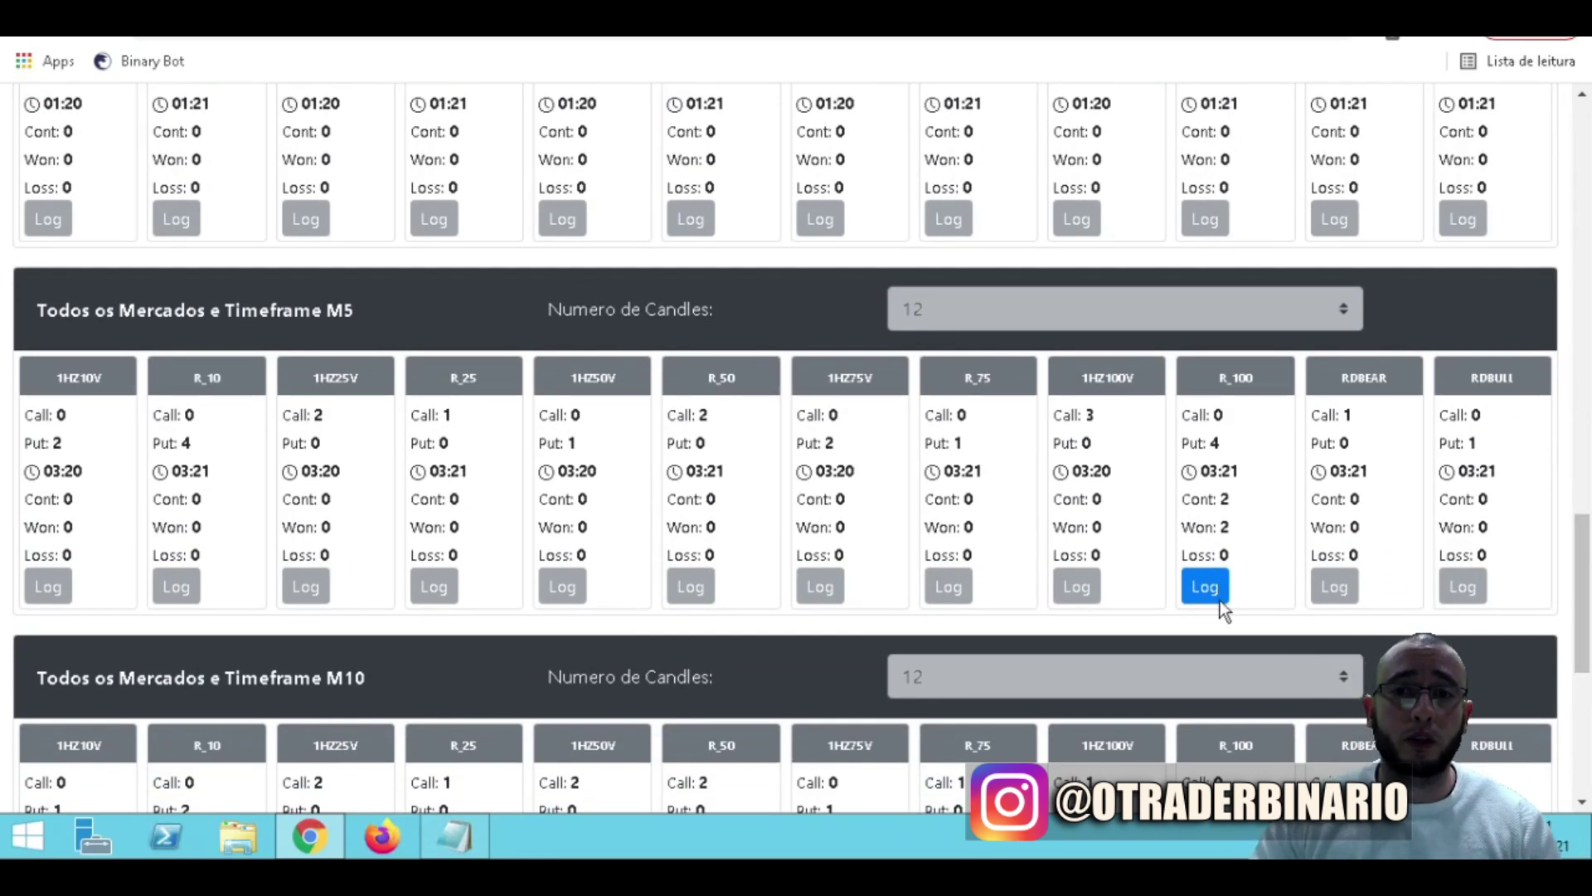
drag(1586, 602, 1505, 699)
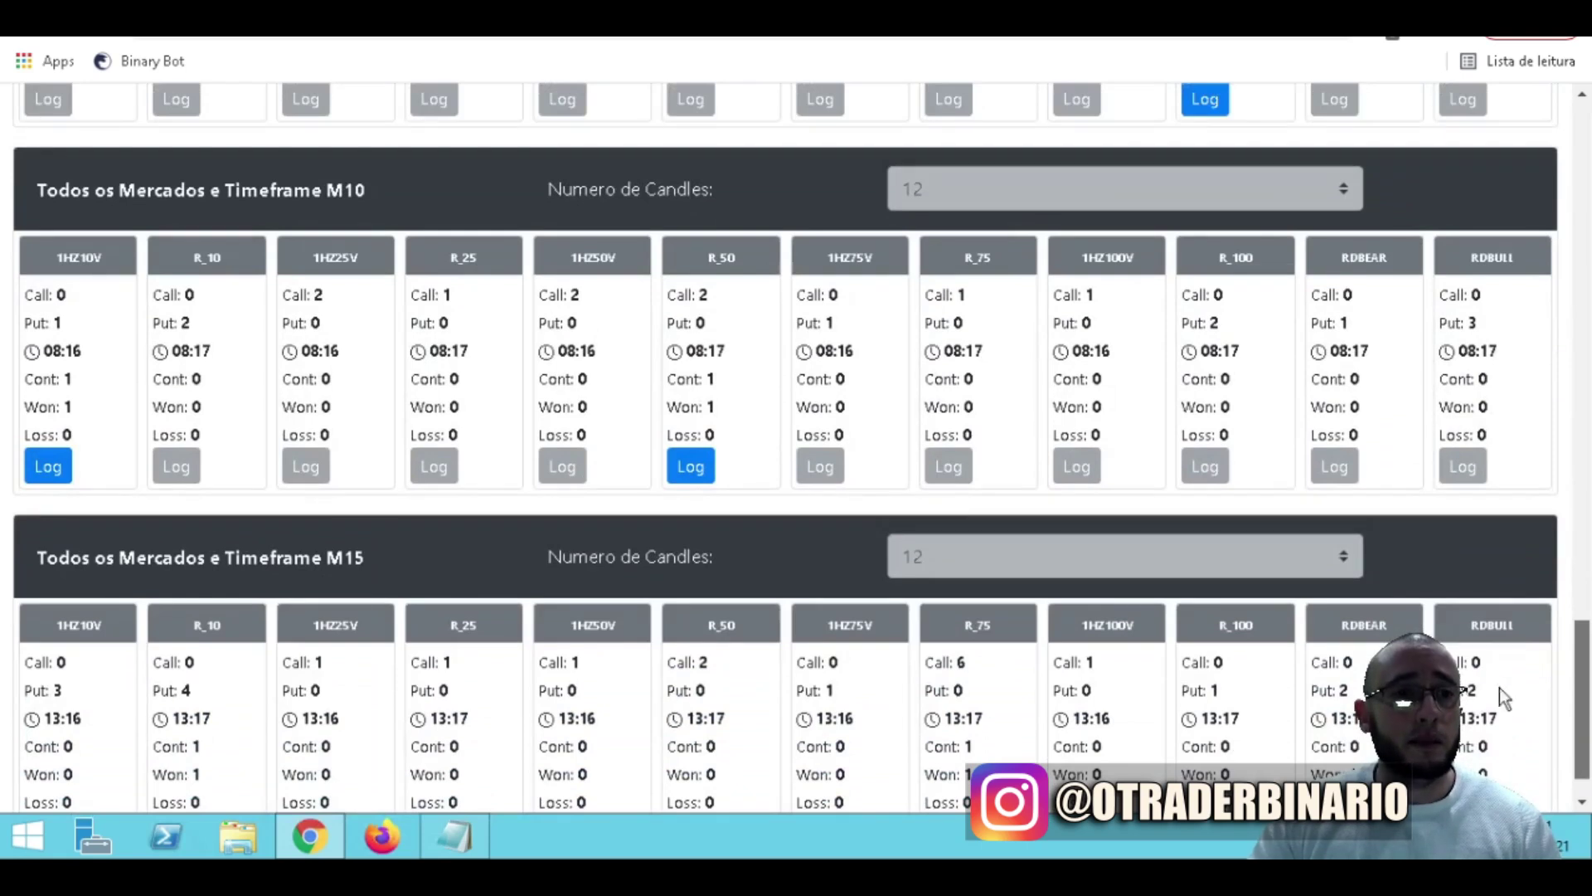
drag(1585, 747, 1585, 762)
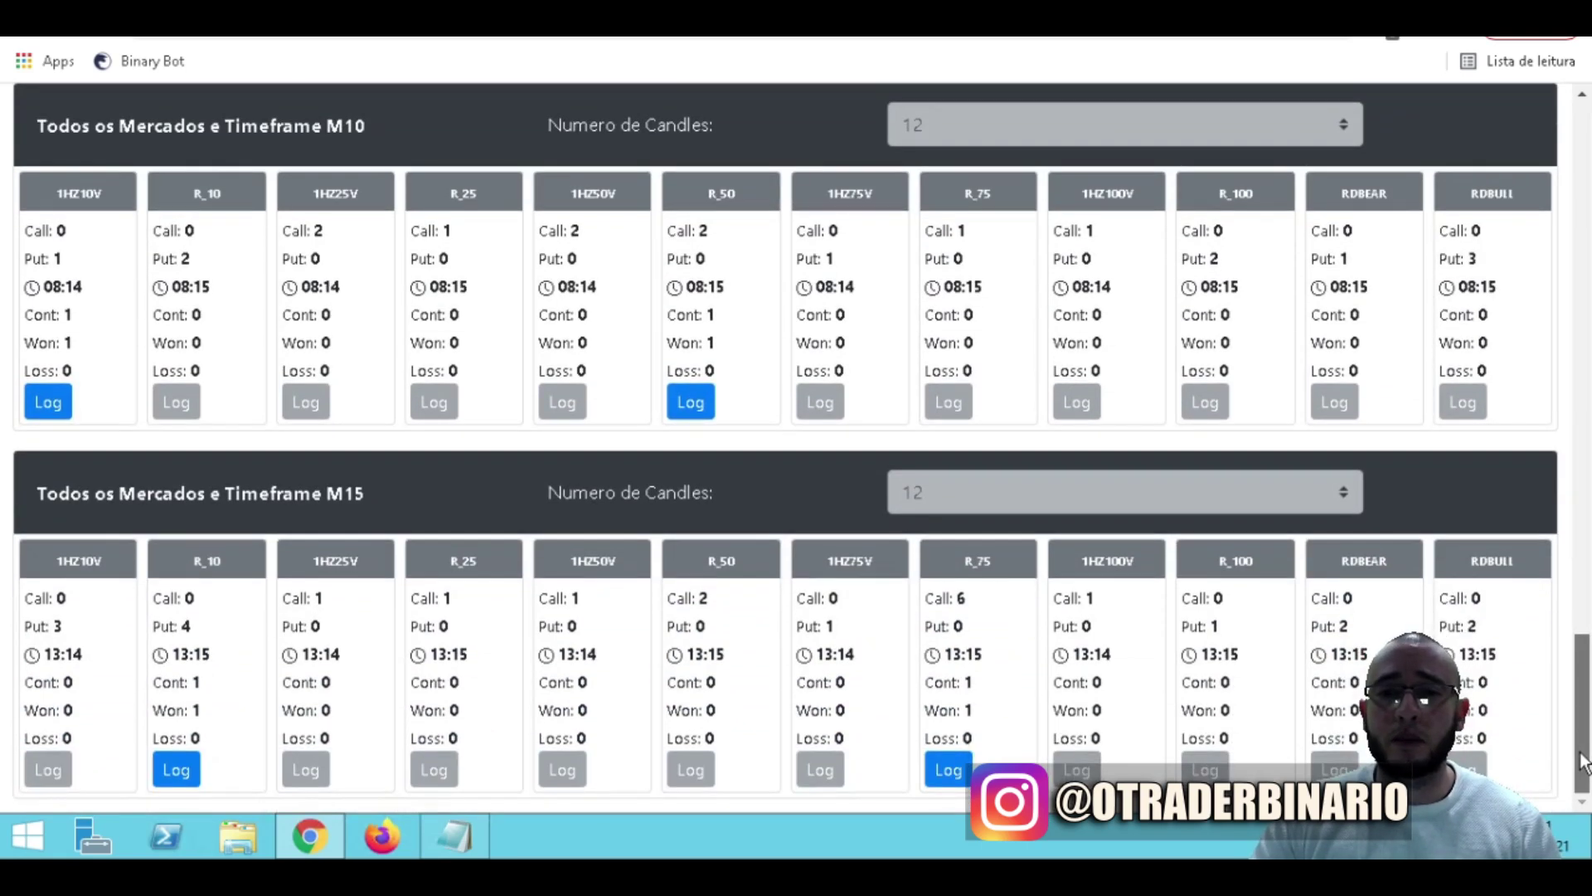
Step: Inspect the trade logs of R_10 and R_75 in the M15 panel and of 1HZ10V in the M10 panel
click(175, 768)
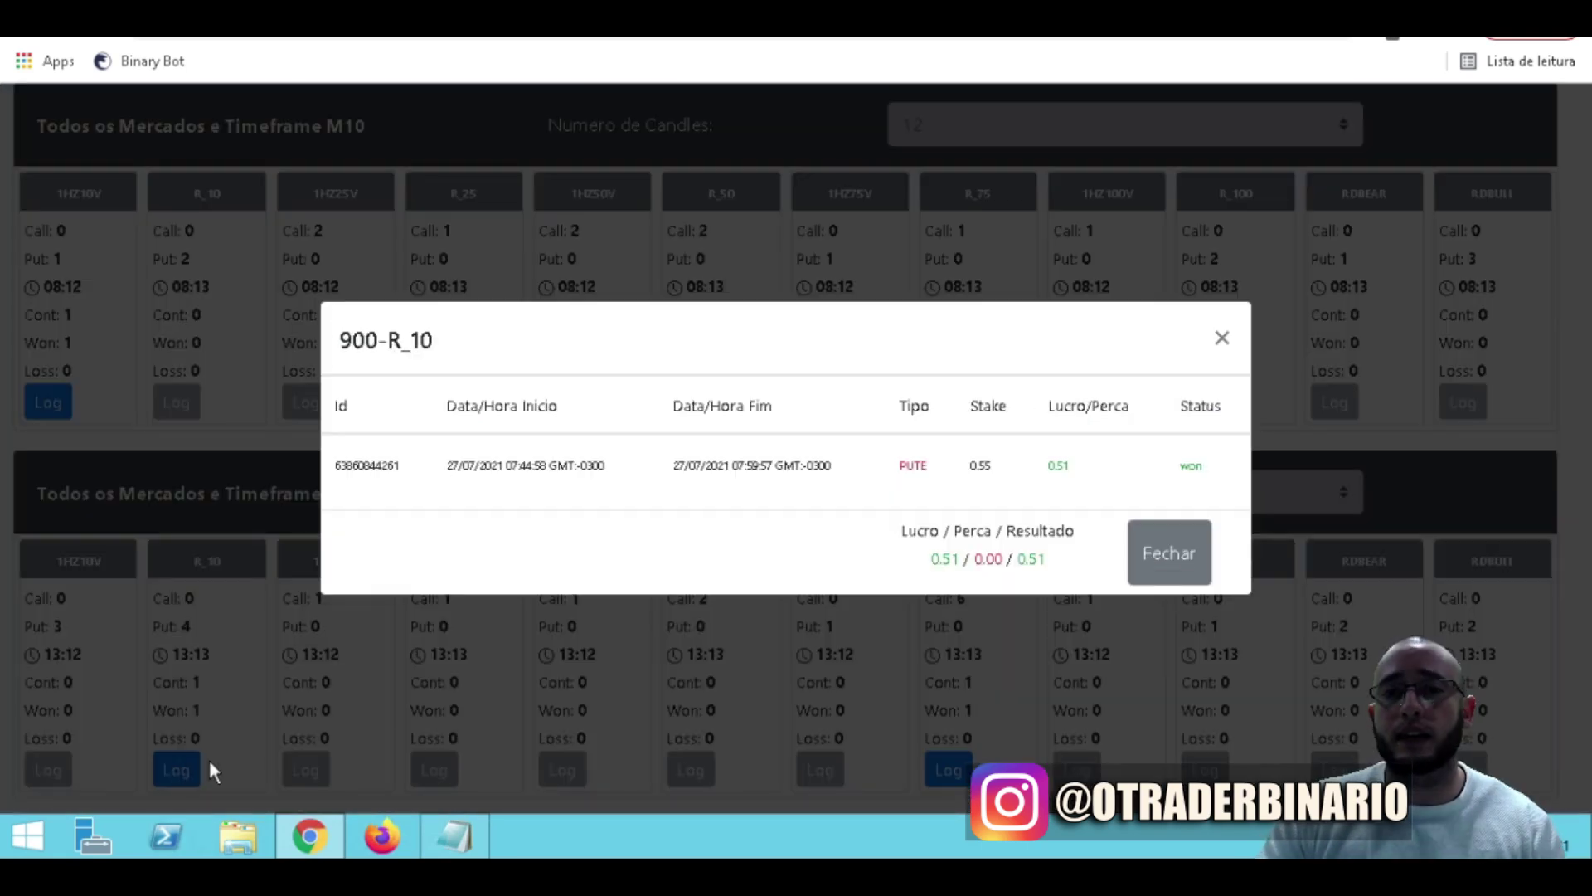
click(992, 723)
click(952, 773)
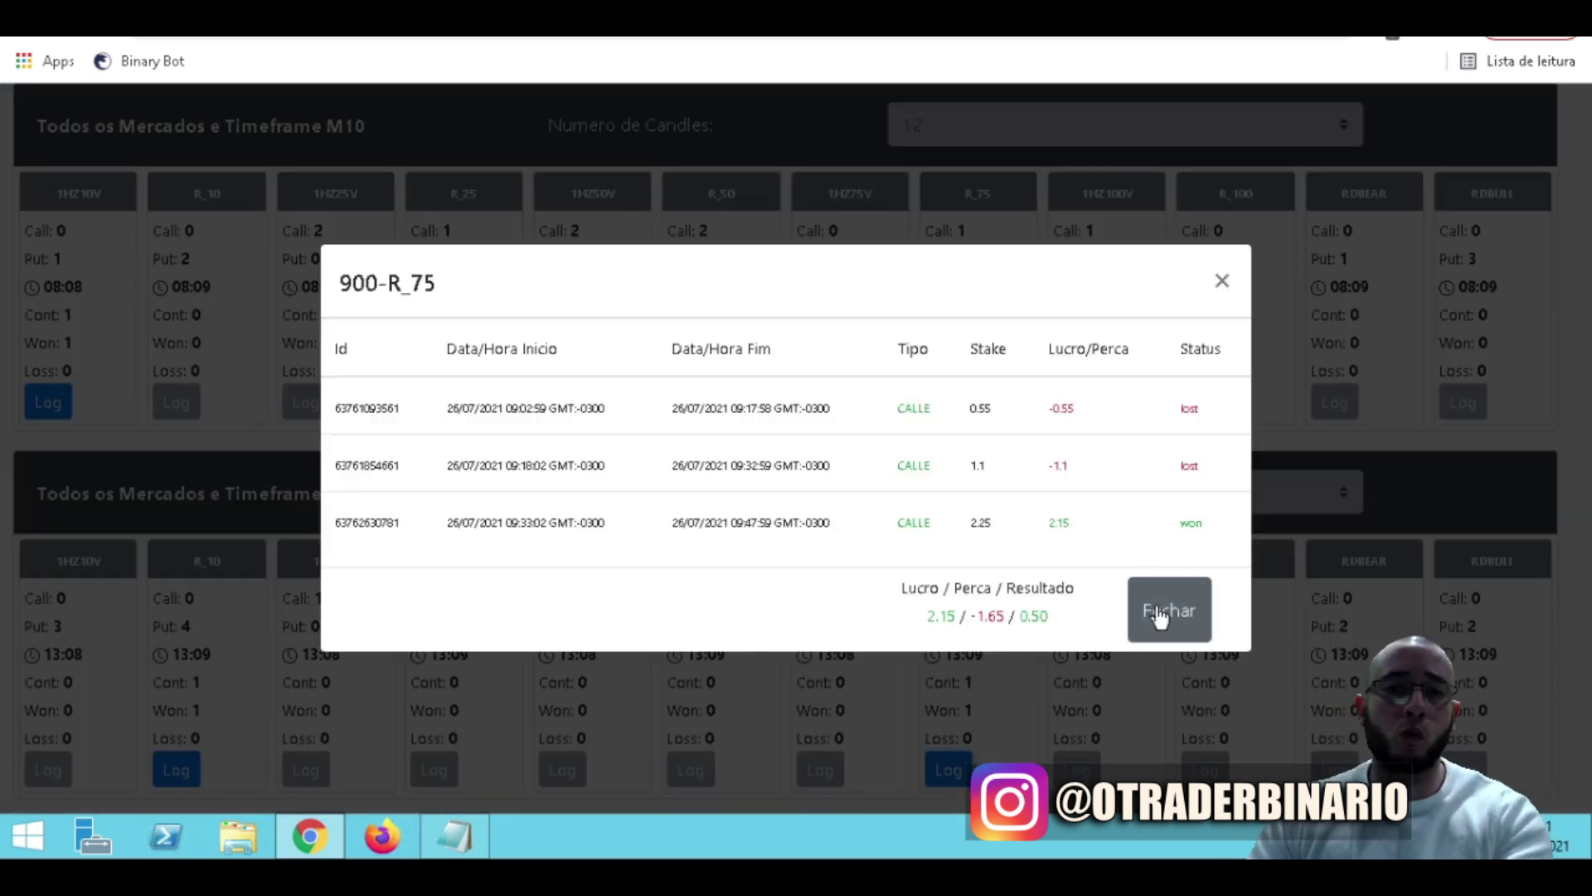
click(1159, 614)
click(51, 400)
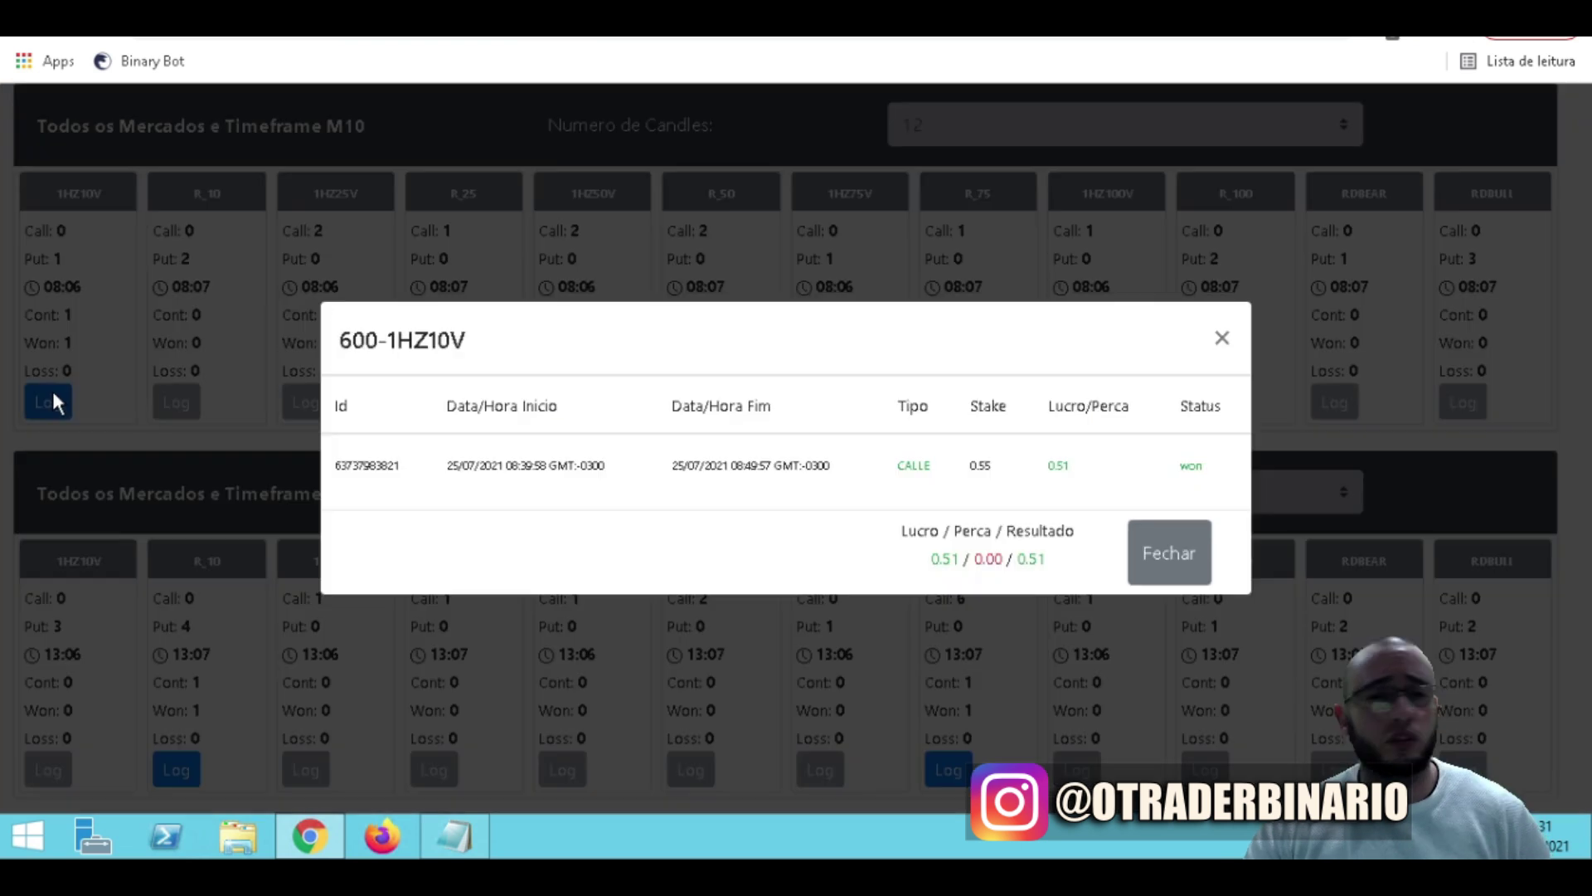
click(1170, 557)
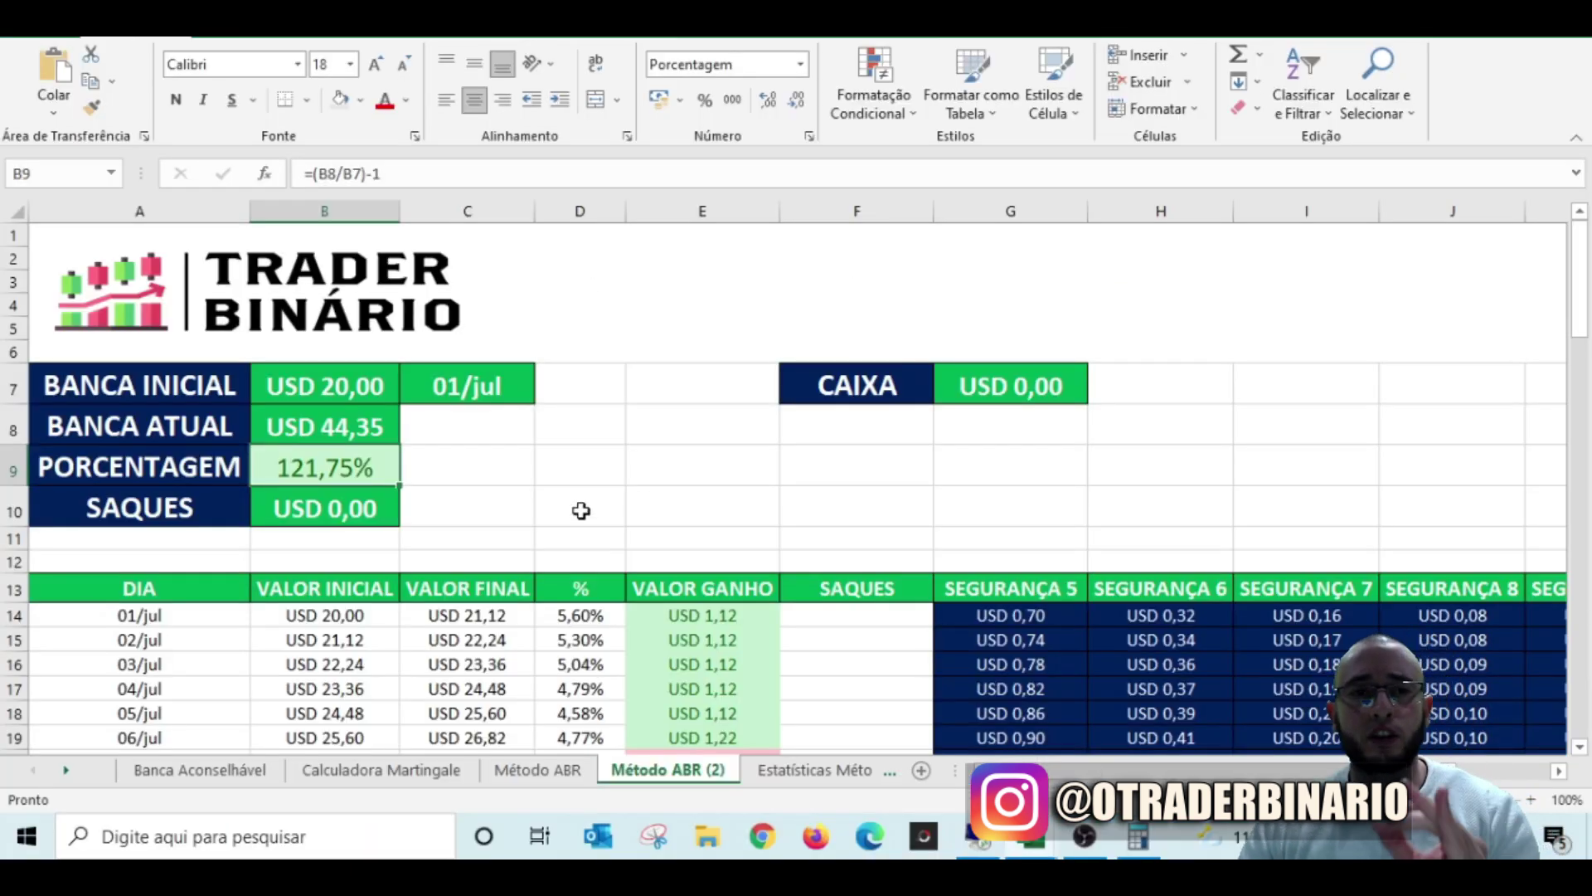
Step: Return to the Excel workbook and review the Método ABR sheet's bankroll summary and daily results, checking the 22/jul VALOR GANHO
click(461, 463)
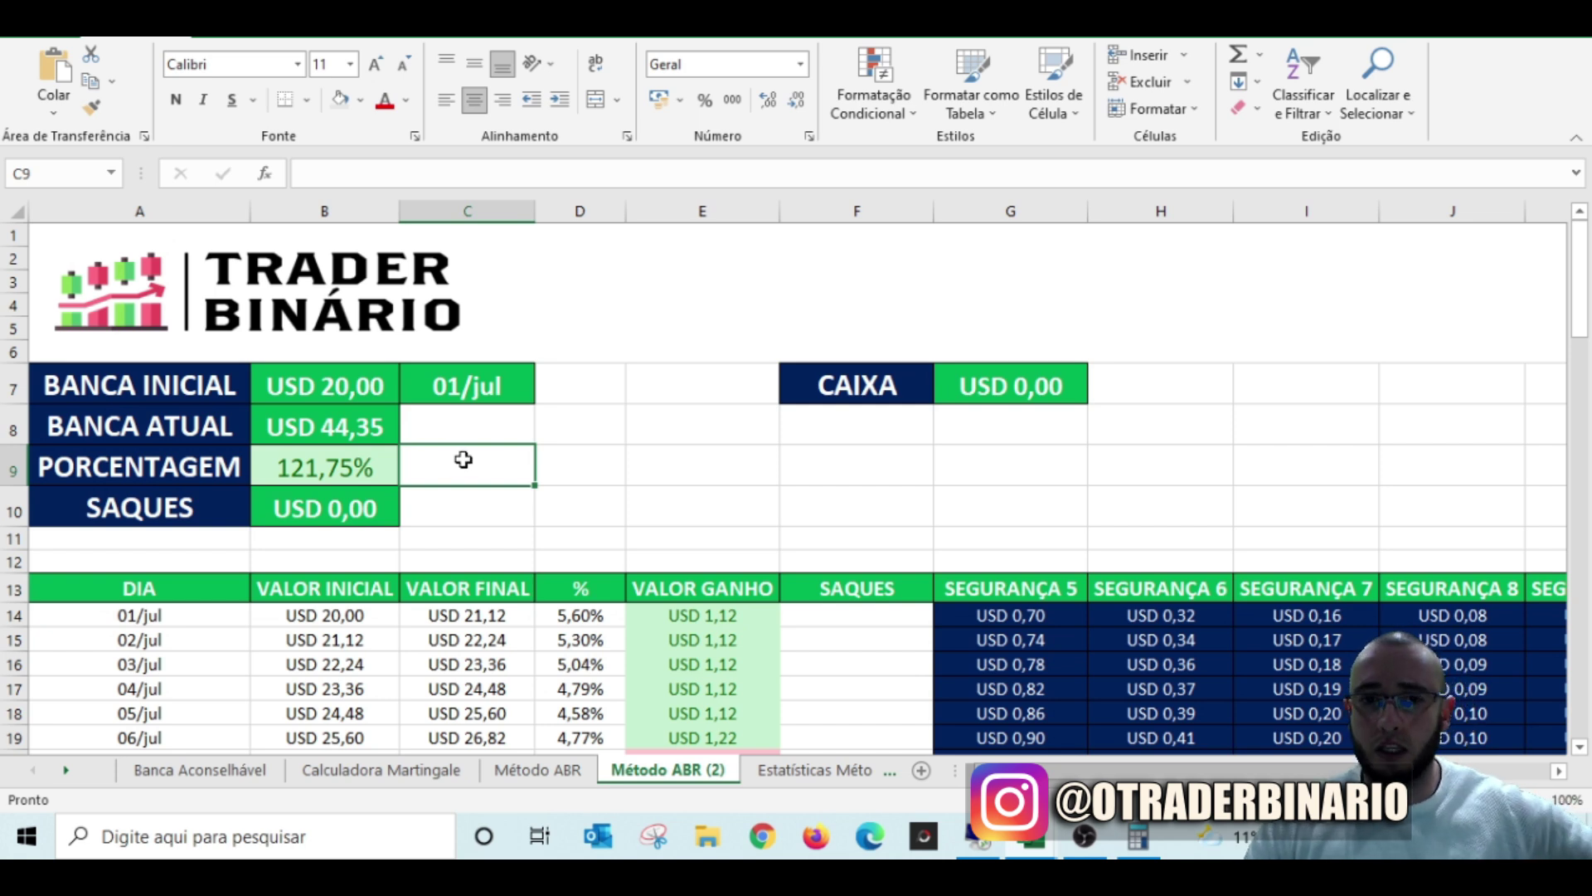
click(538, 769)
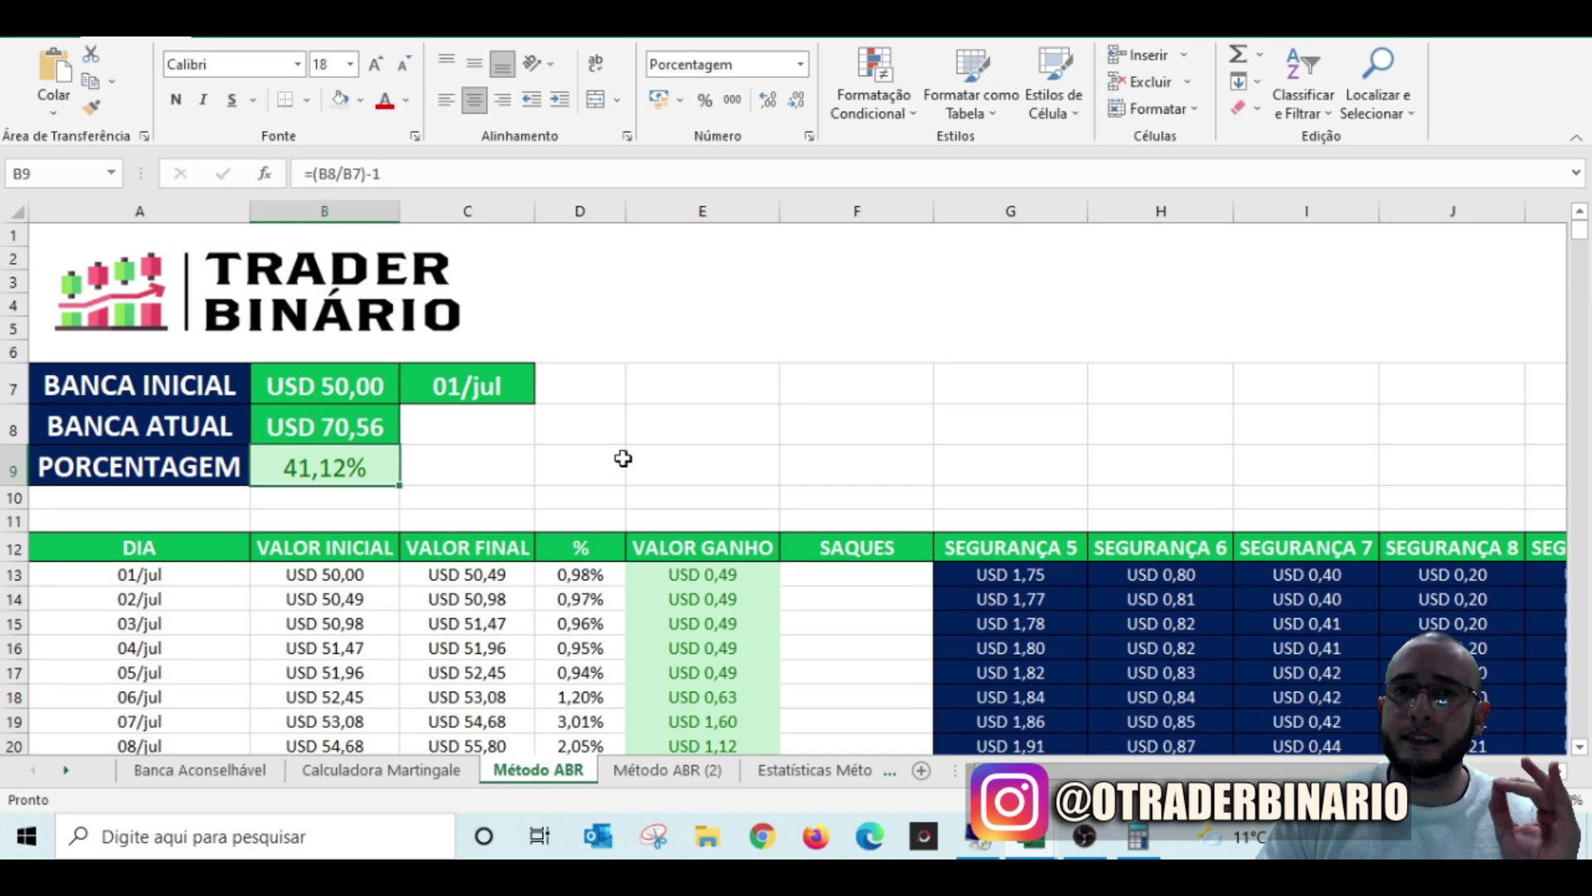
click(621, 458)
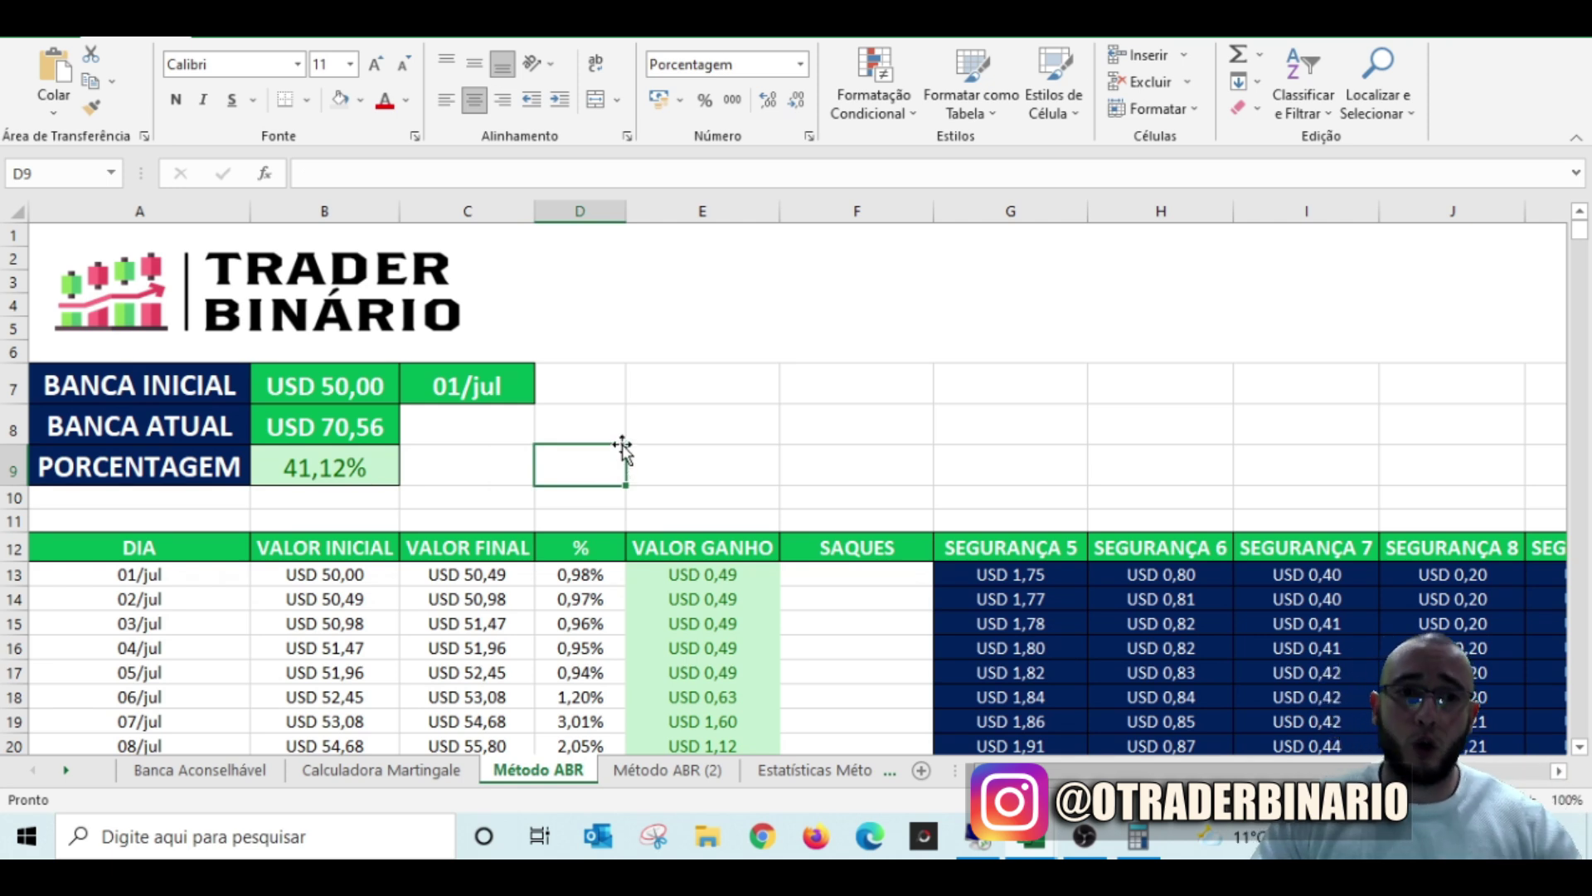
scroll(622, 450, down, 7)
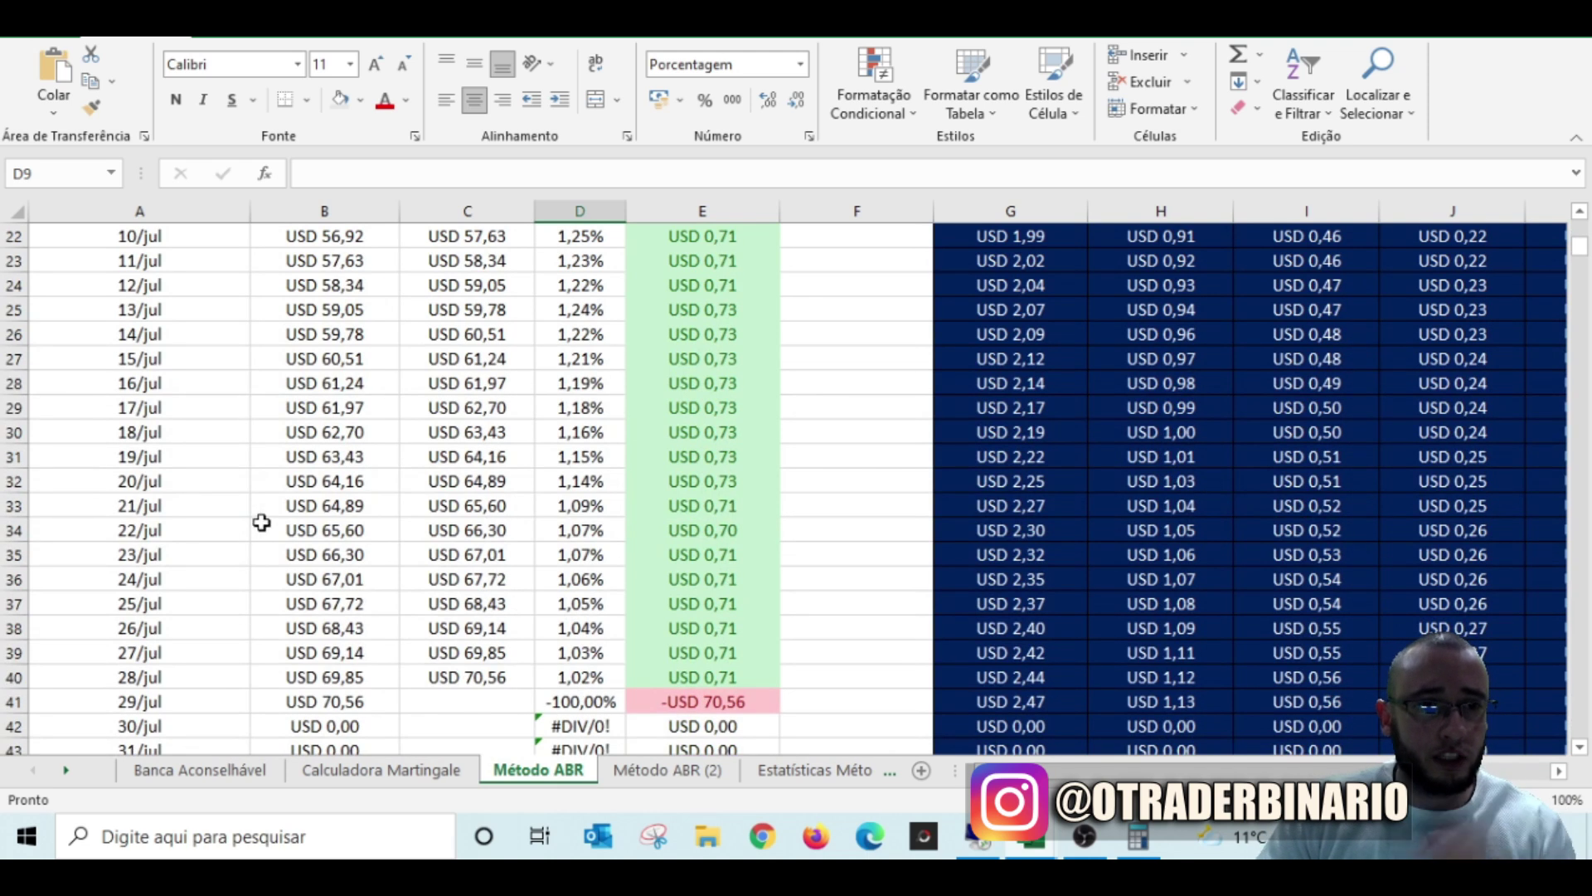
click(732, 527)
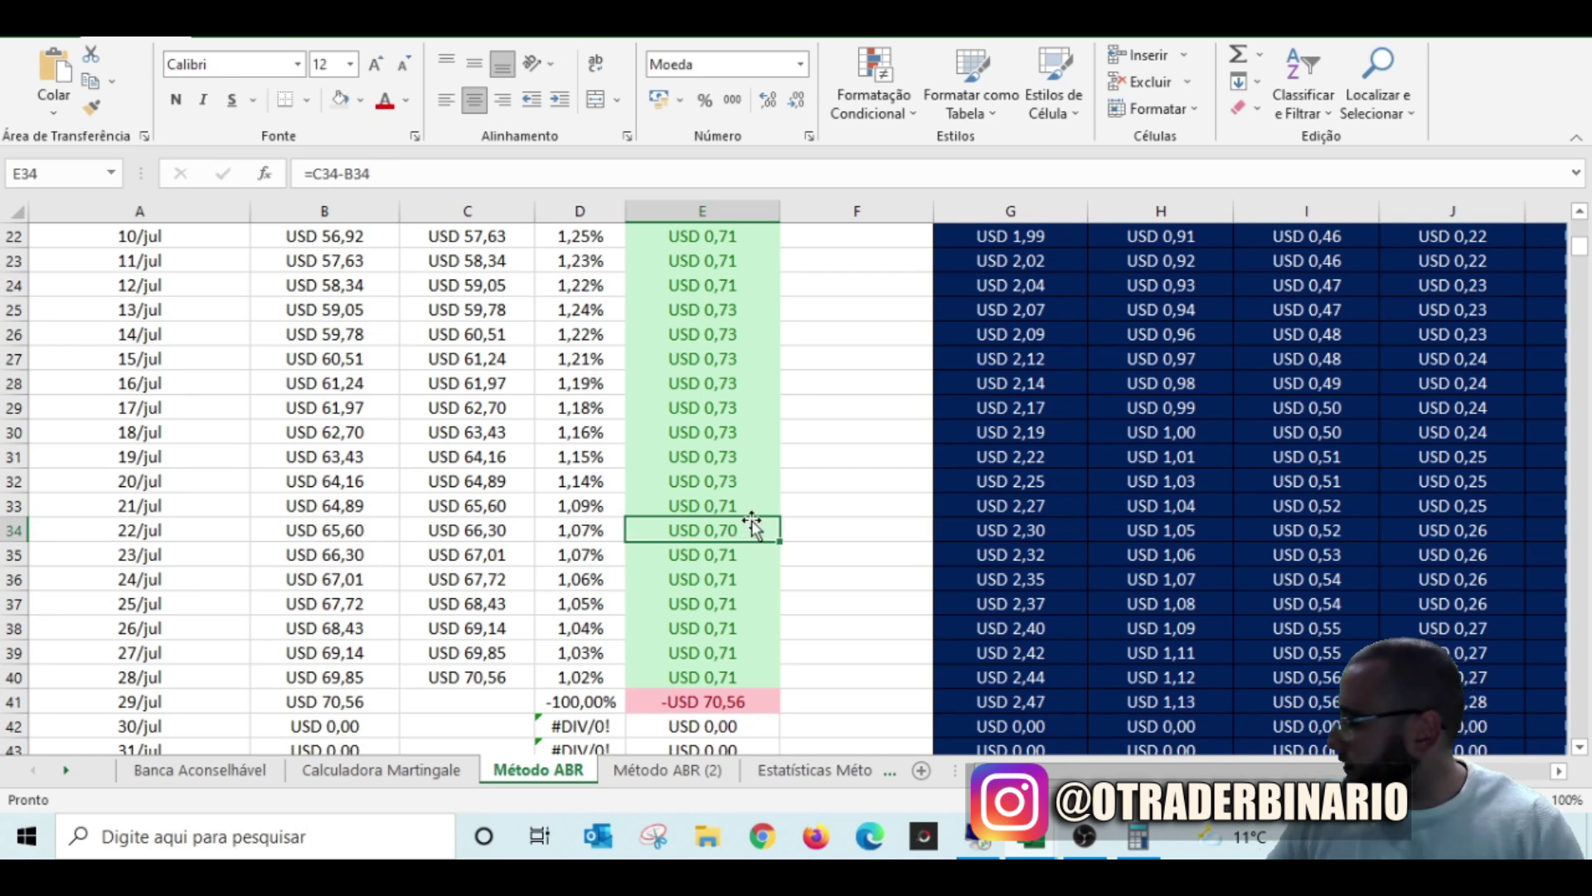
Step: Bring up the Windows Calculator and add 0,71 to 65,6
click(1139, 842)
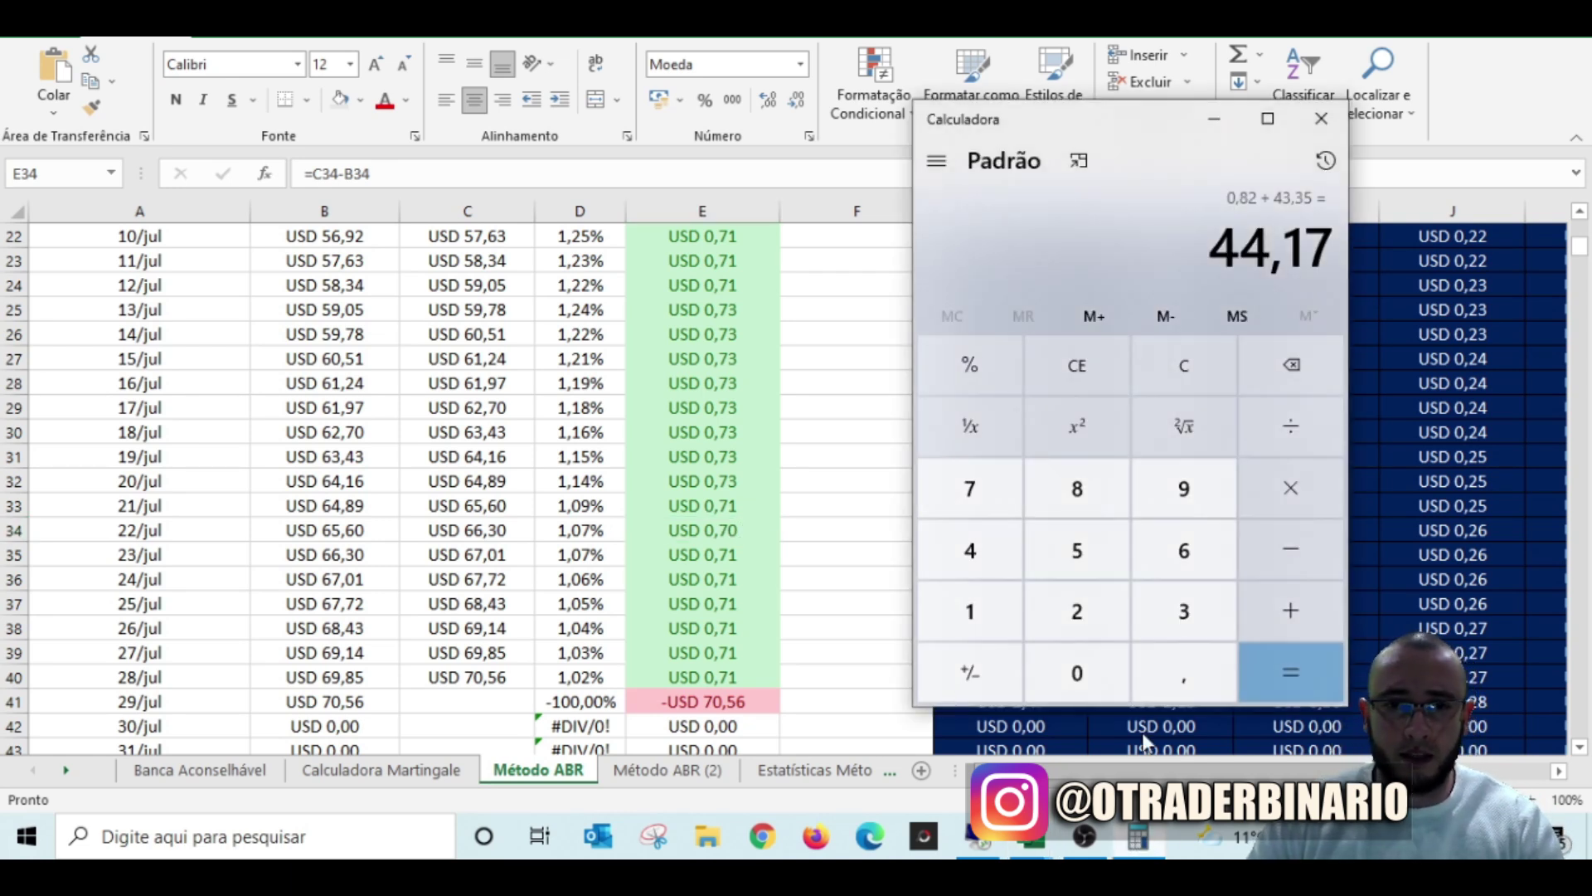
key(Escape)
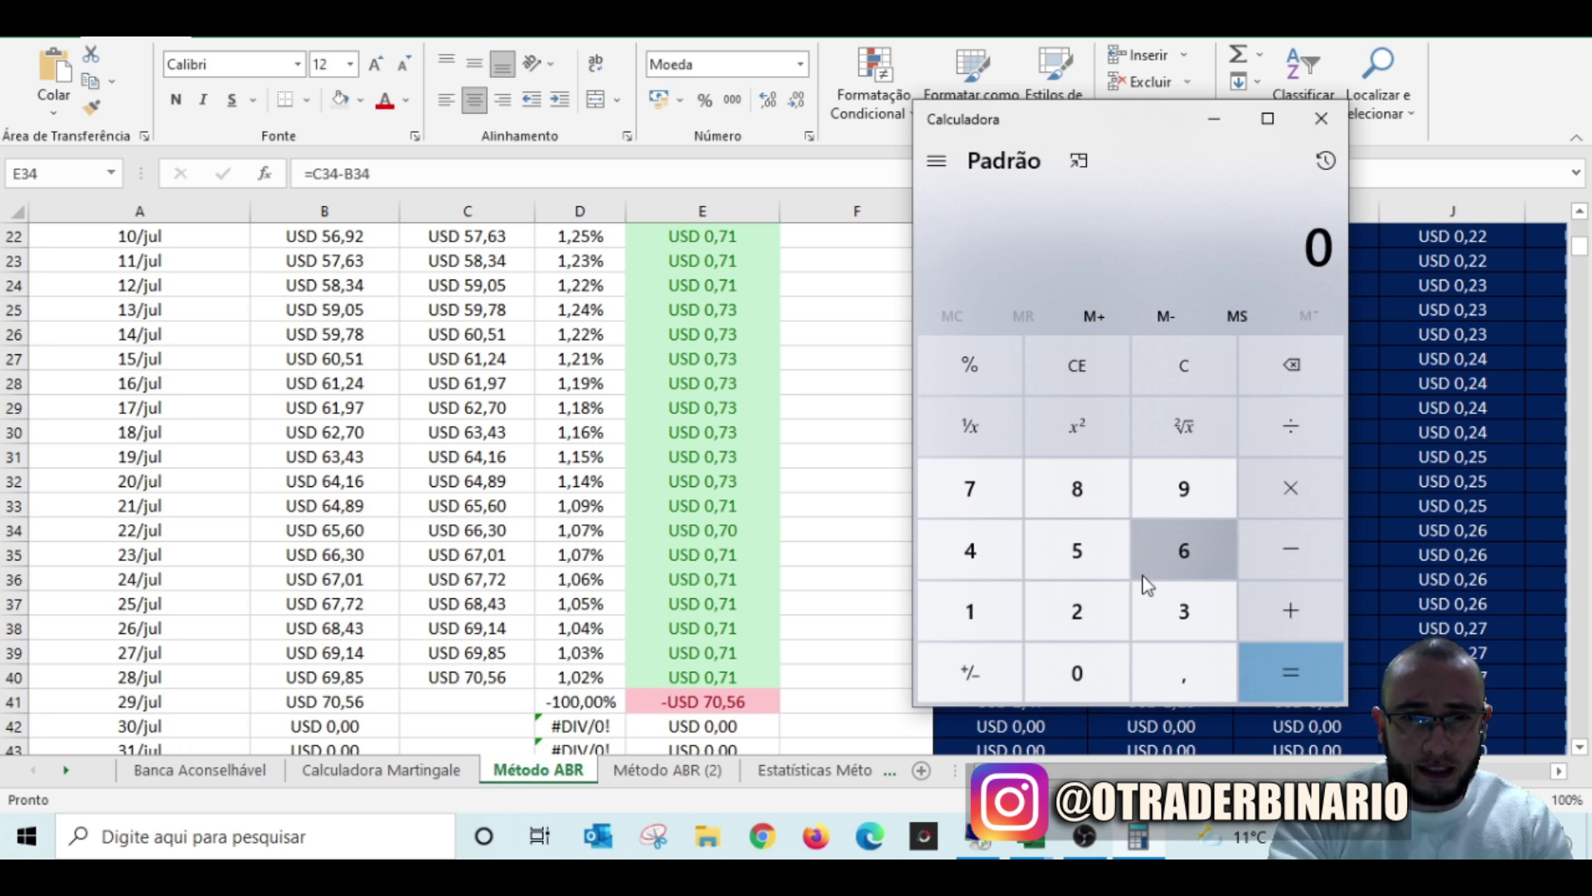
text(65,6 + )
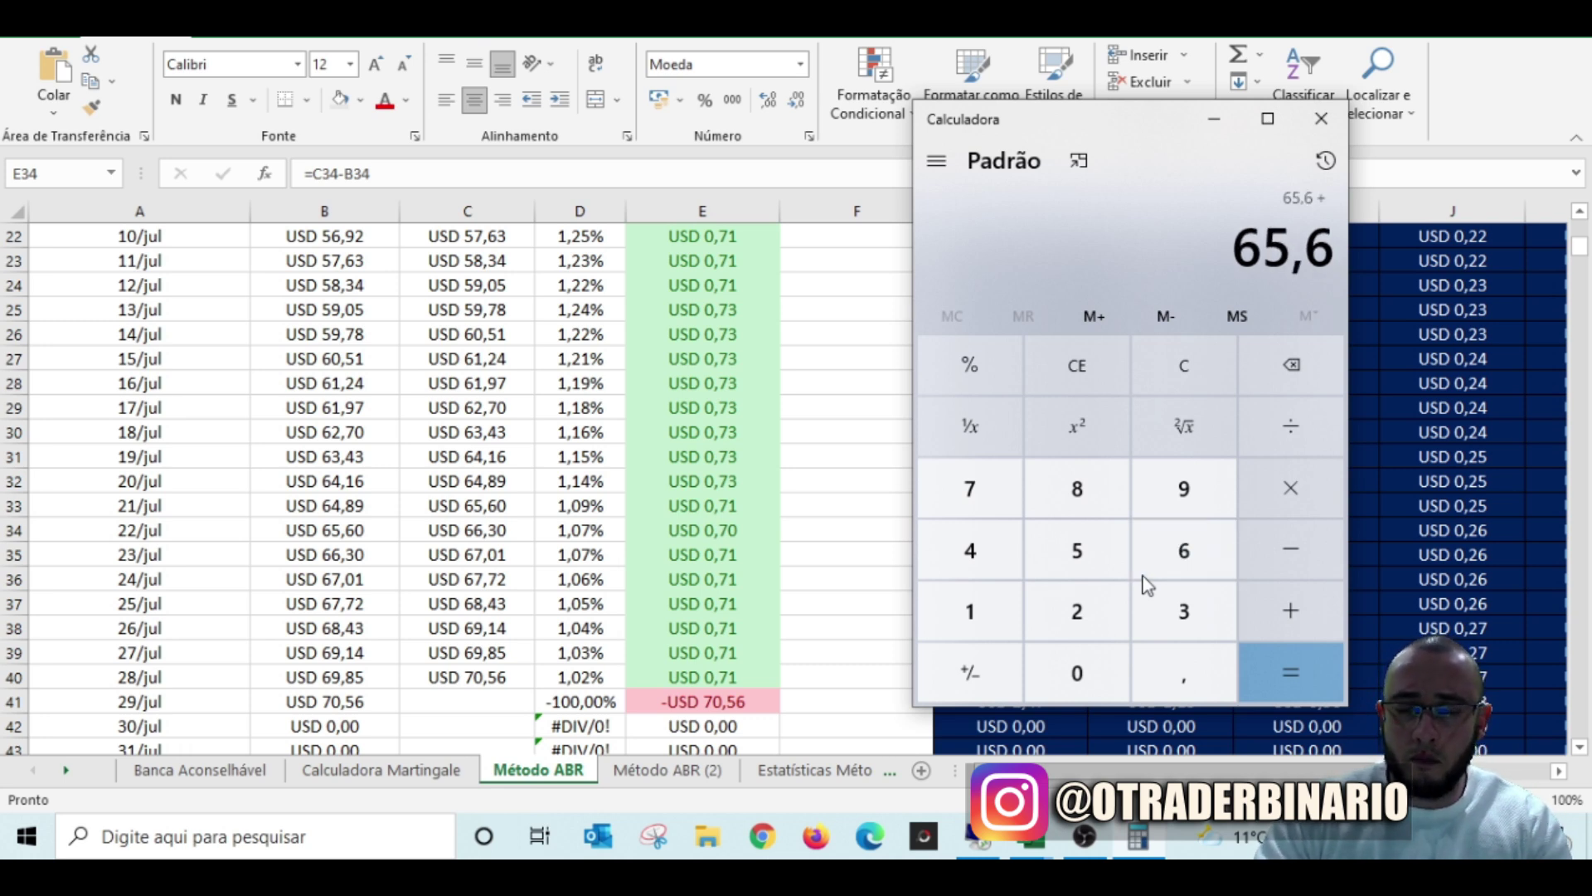
text(0,71)
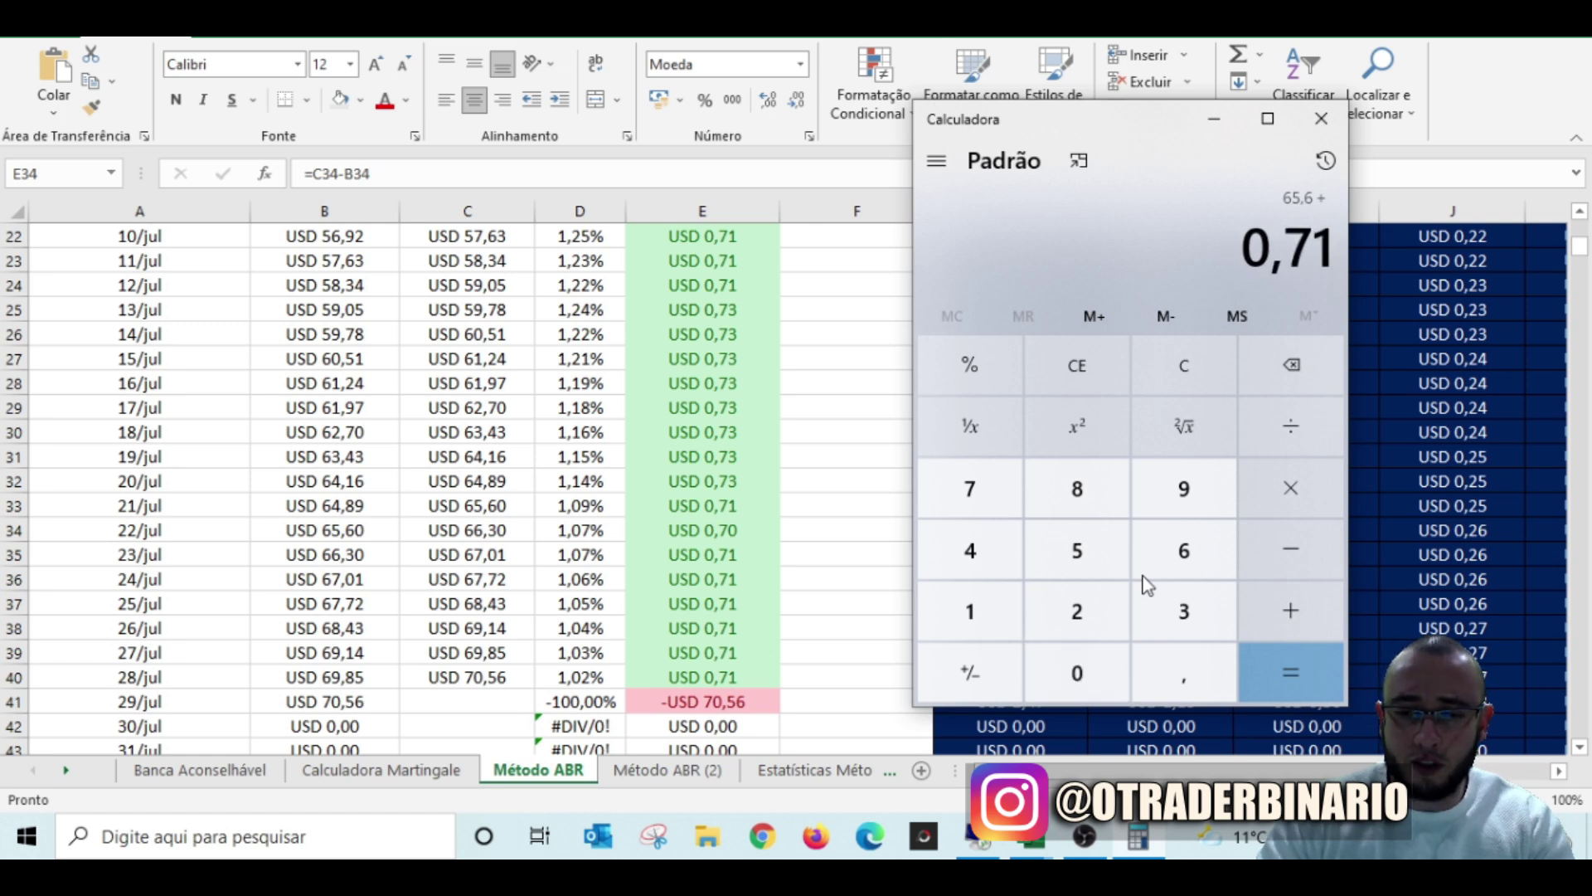
key(Return)
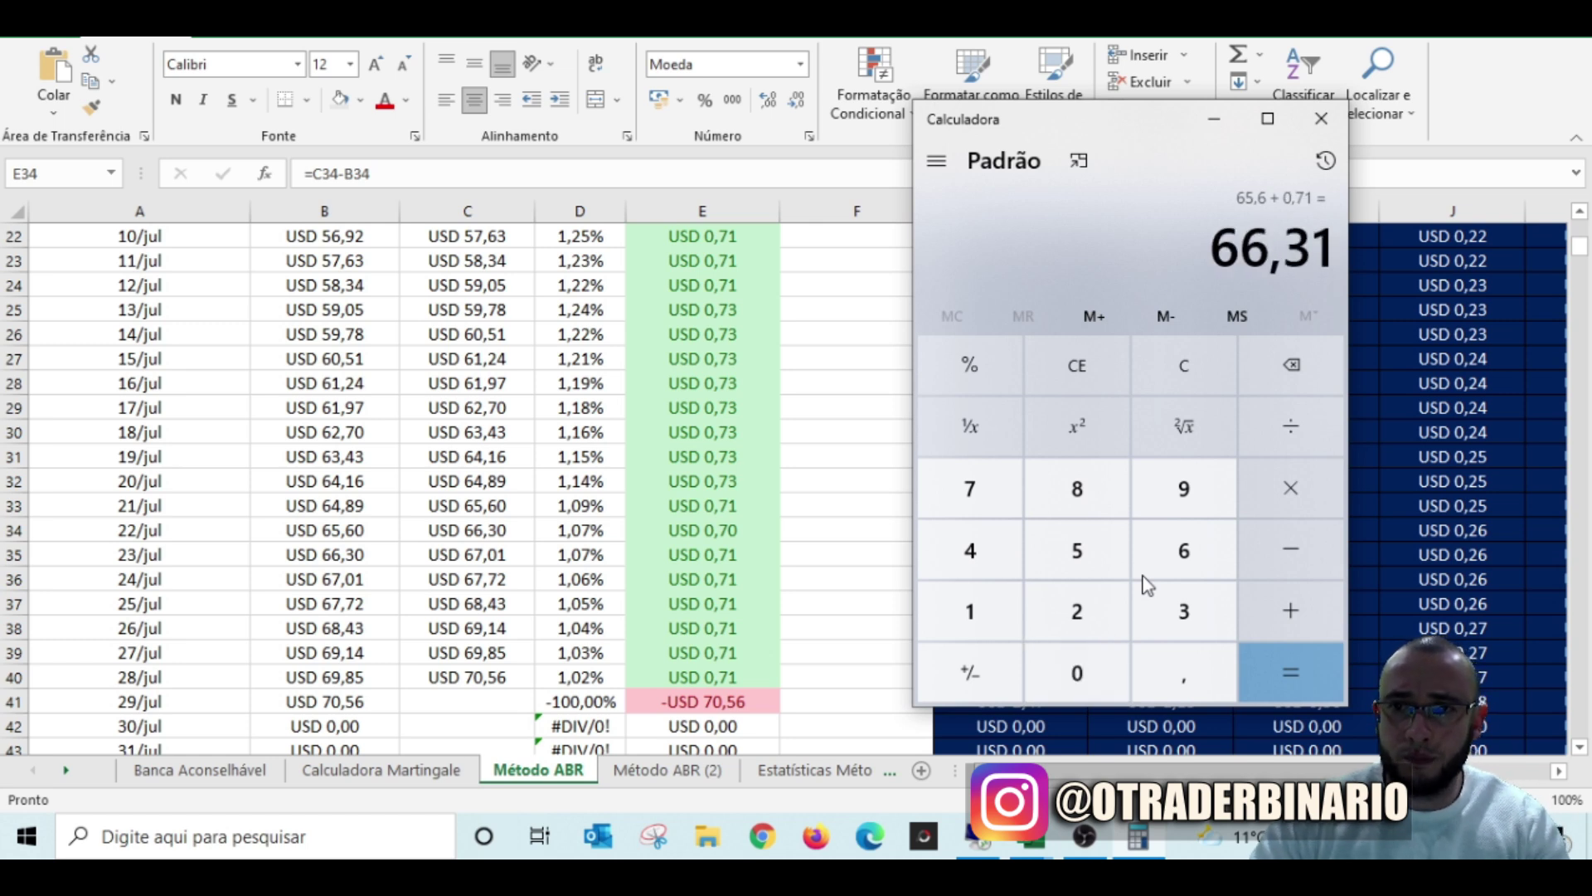
Step: Set the VALOR FINAL for 22/jul in the Método ABR sheet to 66,31
click(514, 531)
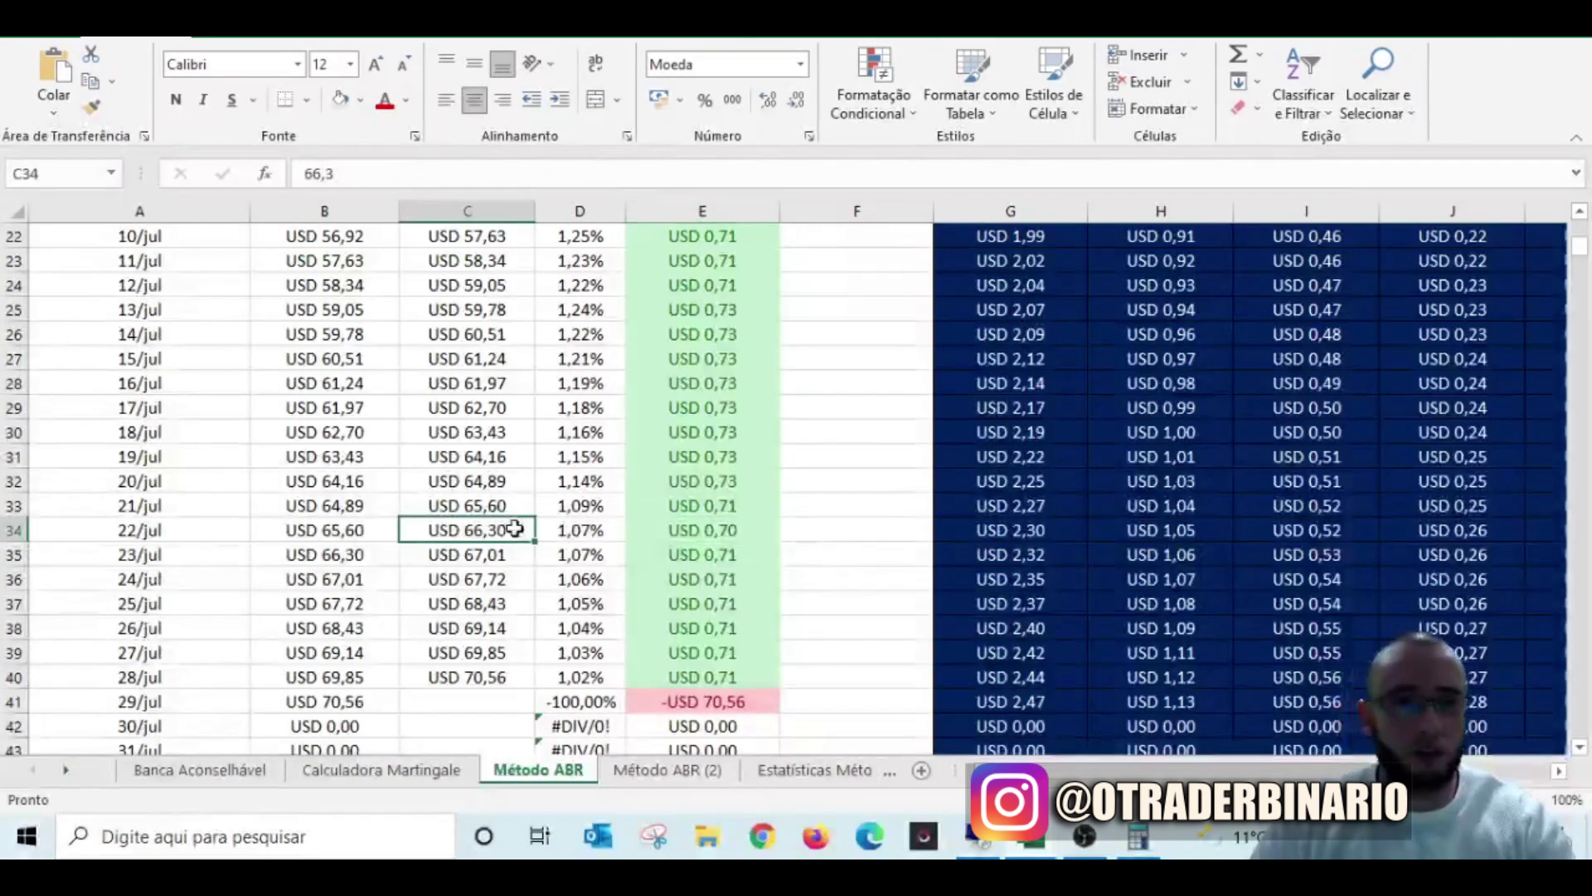
text(66,31)
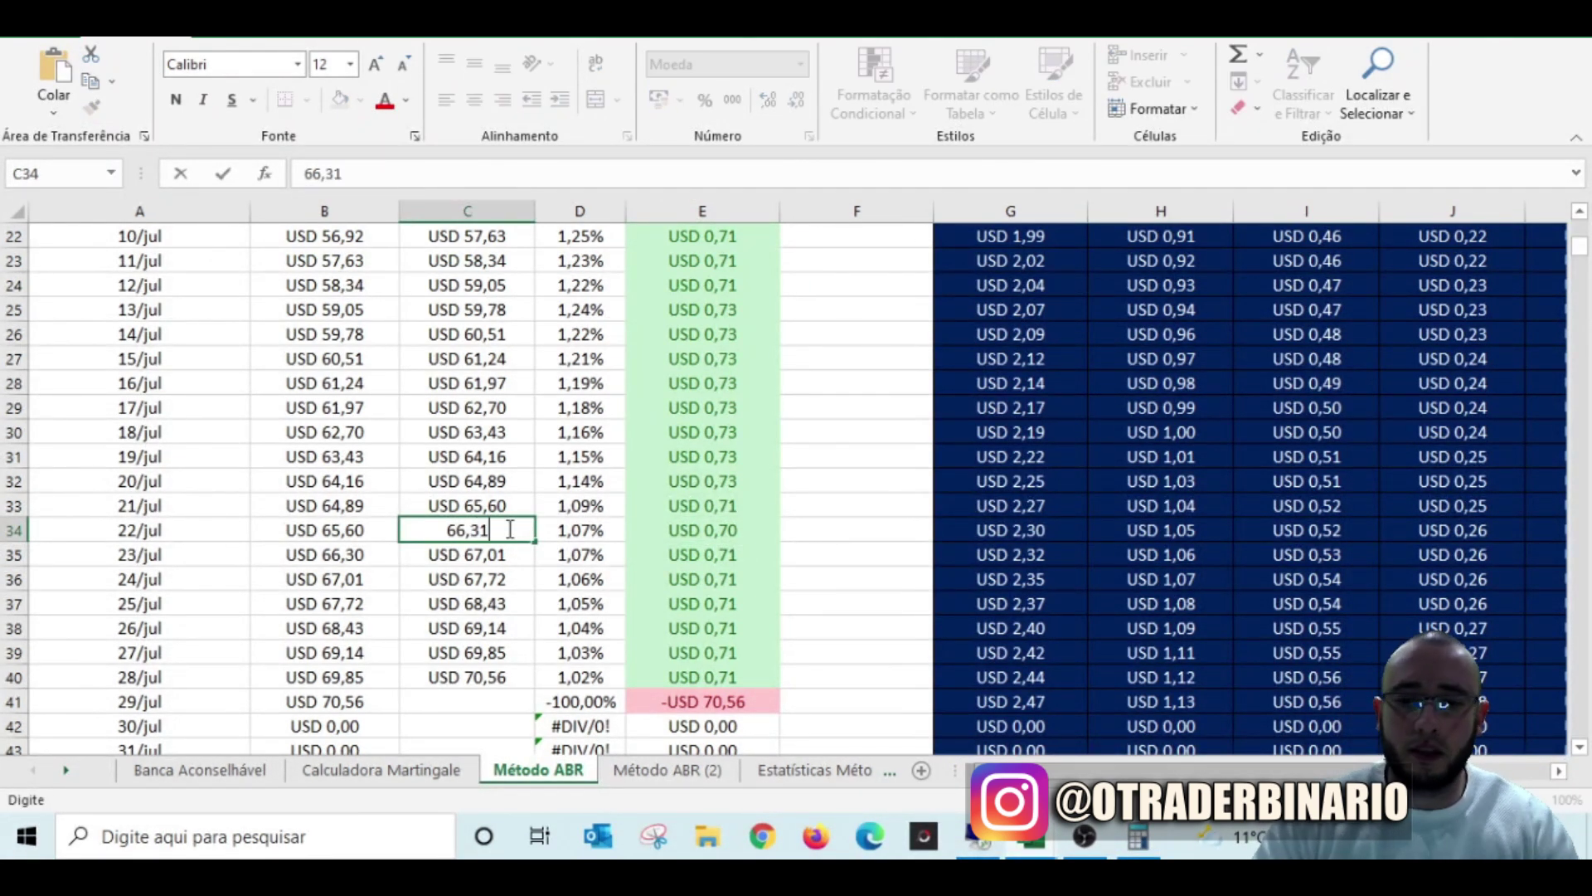
key(Tab)
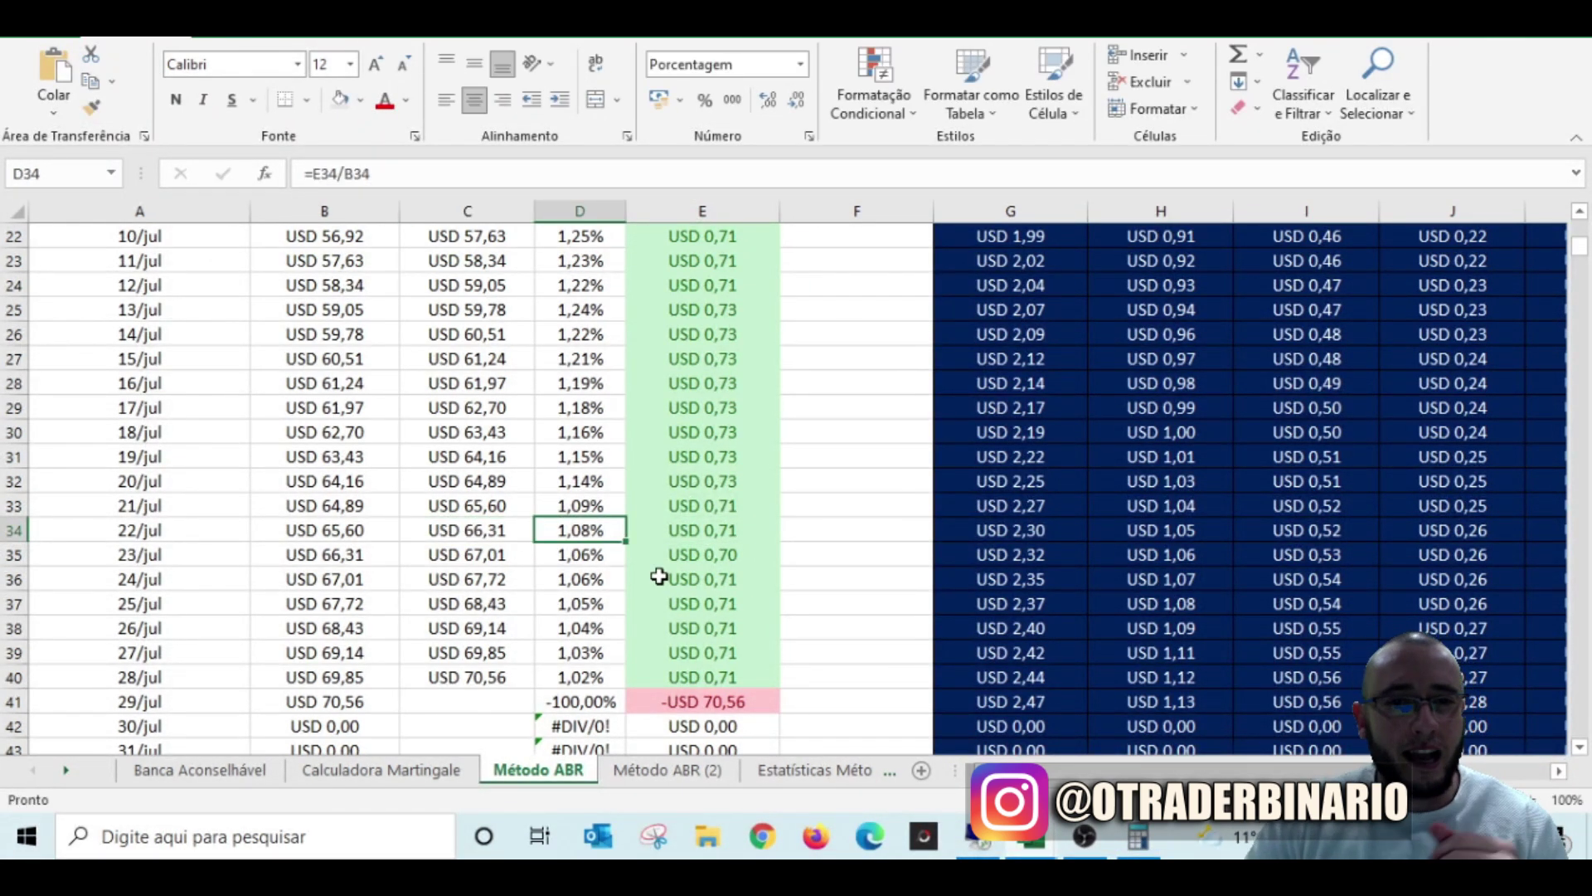
Step: Add 0,71 to 66,31 in the Calculator and set the VALOR FINAL for 23/jul to 67,02
click(495, 552)
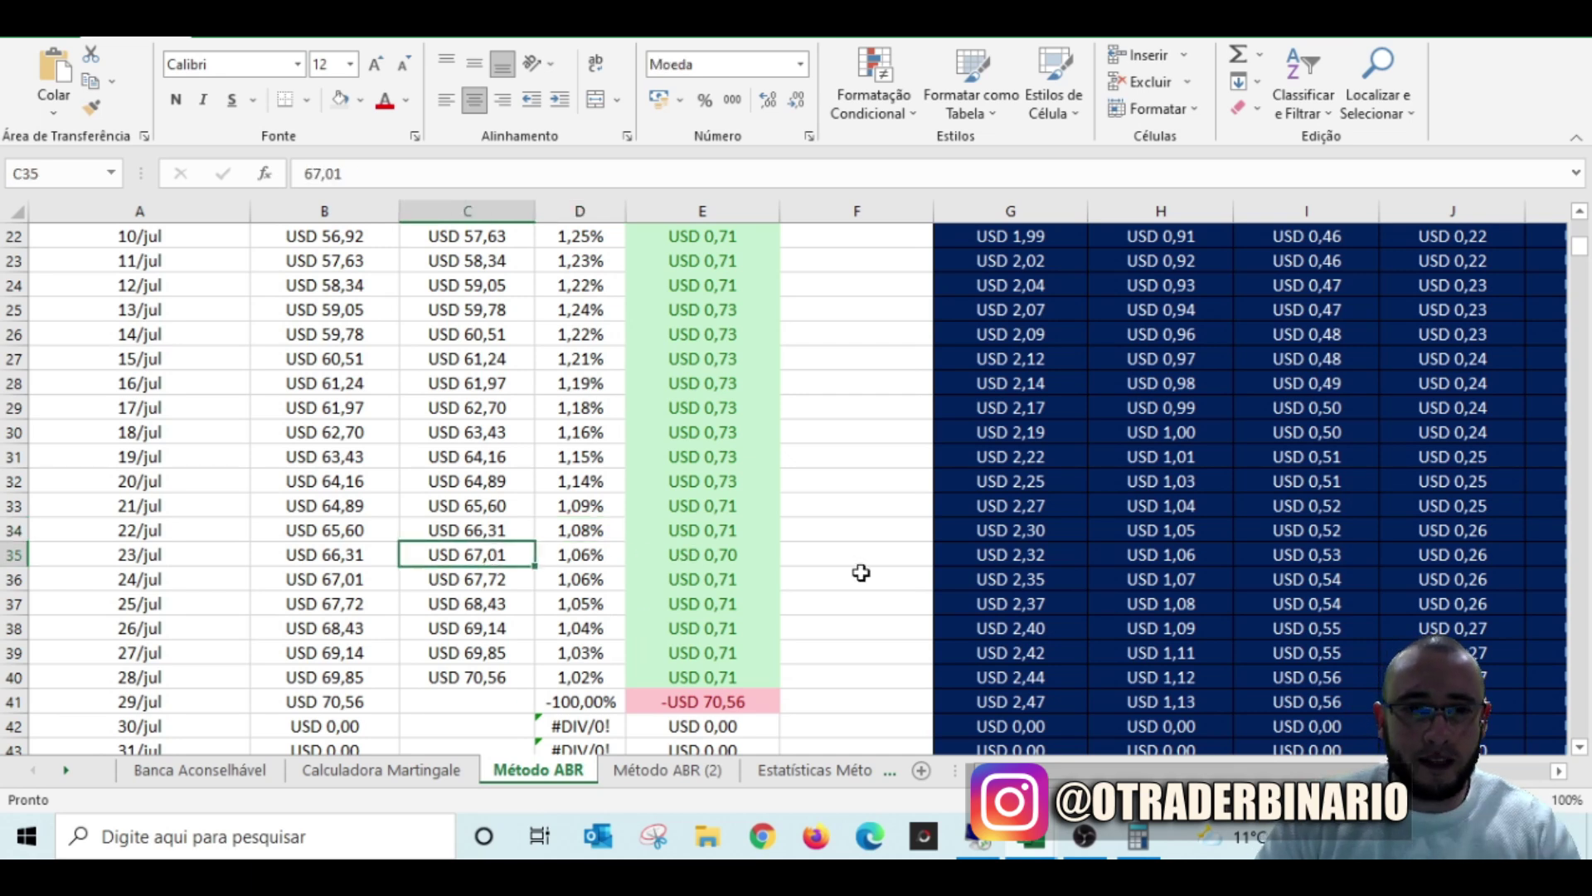
text(67,)
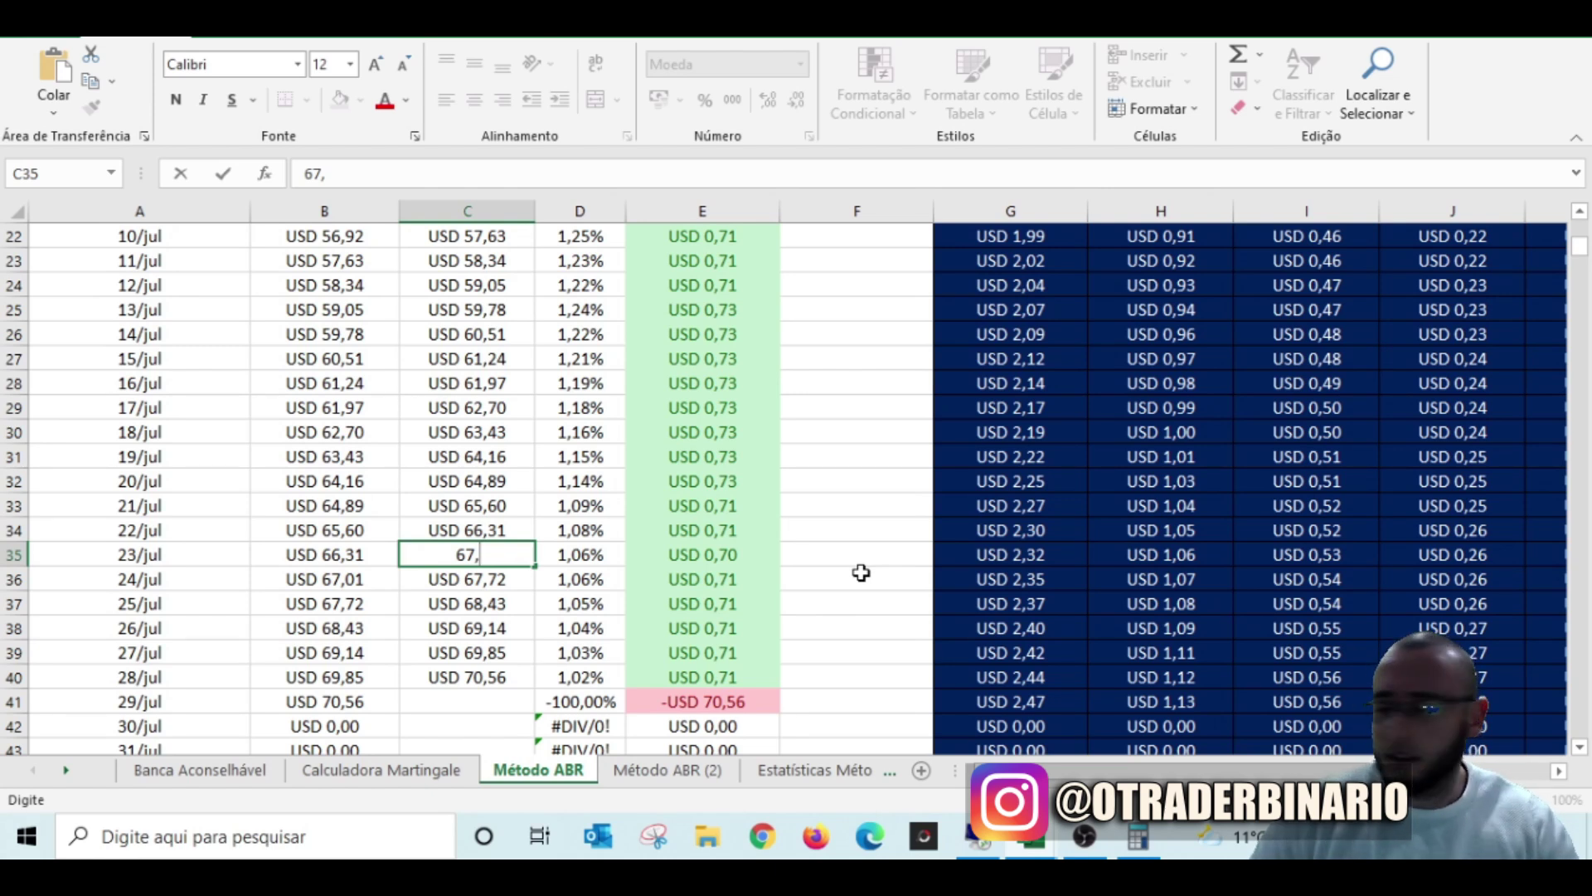
click(1139, 838)
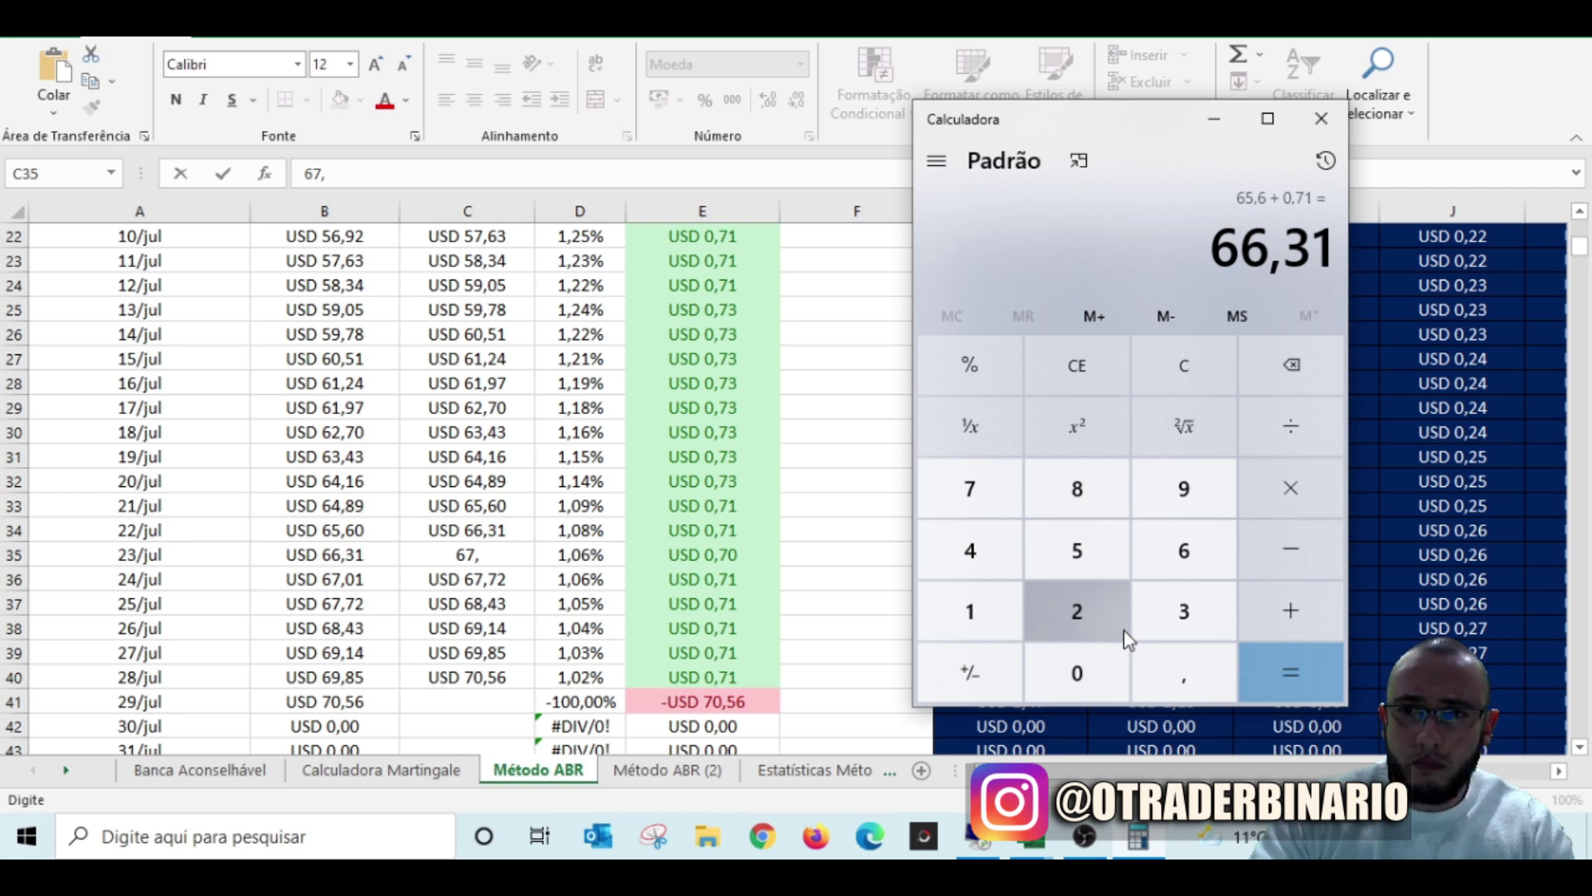
text(0)
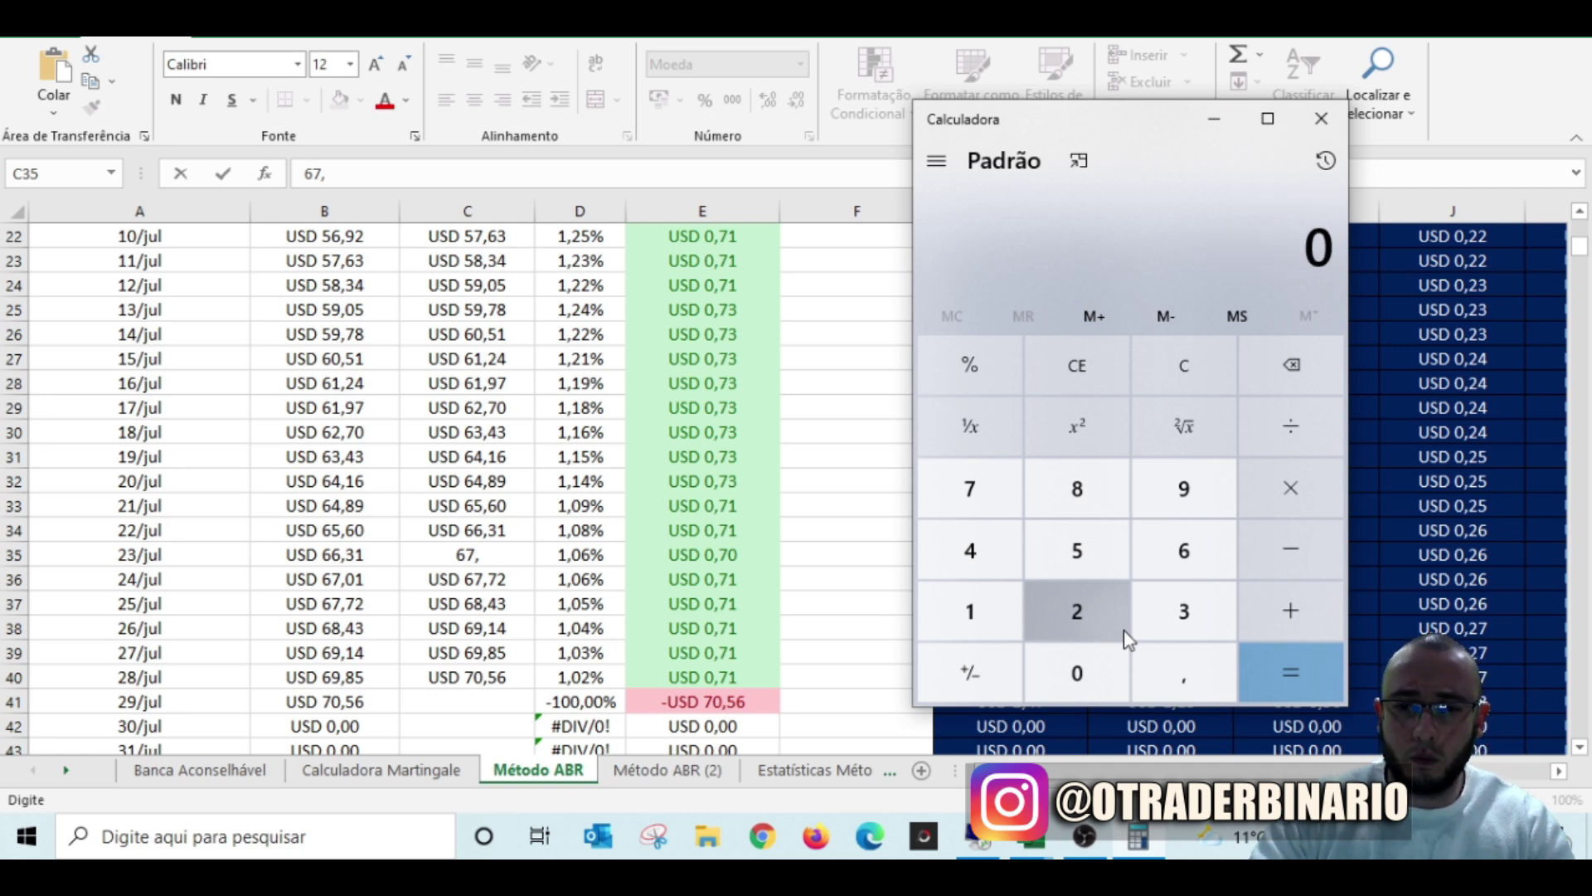
text(66,31)
key(plus)
text(0,71)
key(Return)
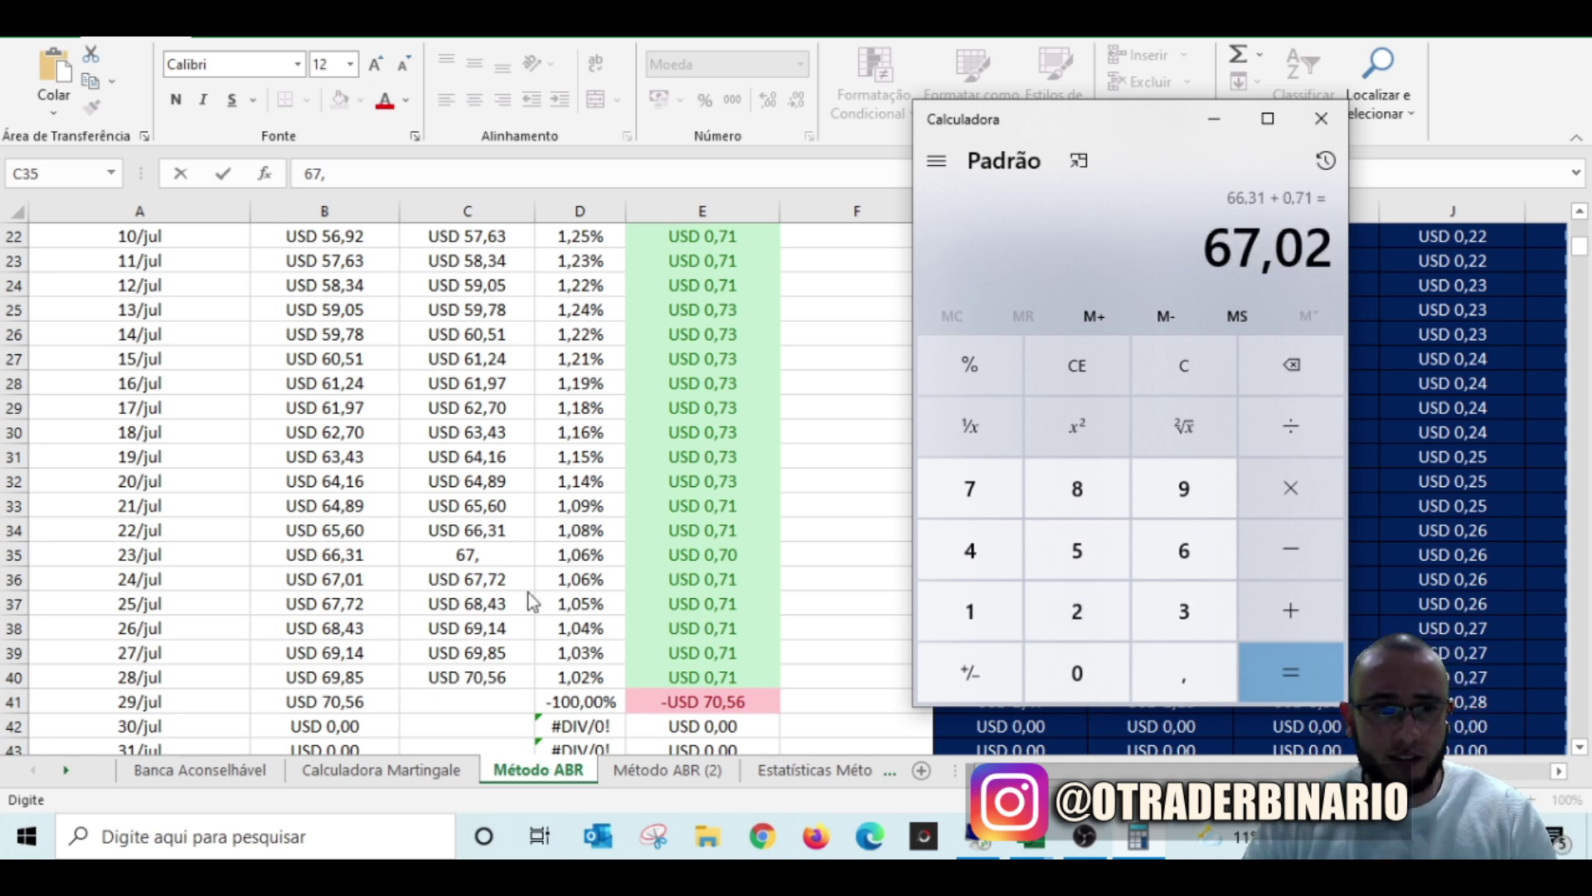
click(502, 552)
text(02)
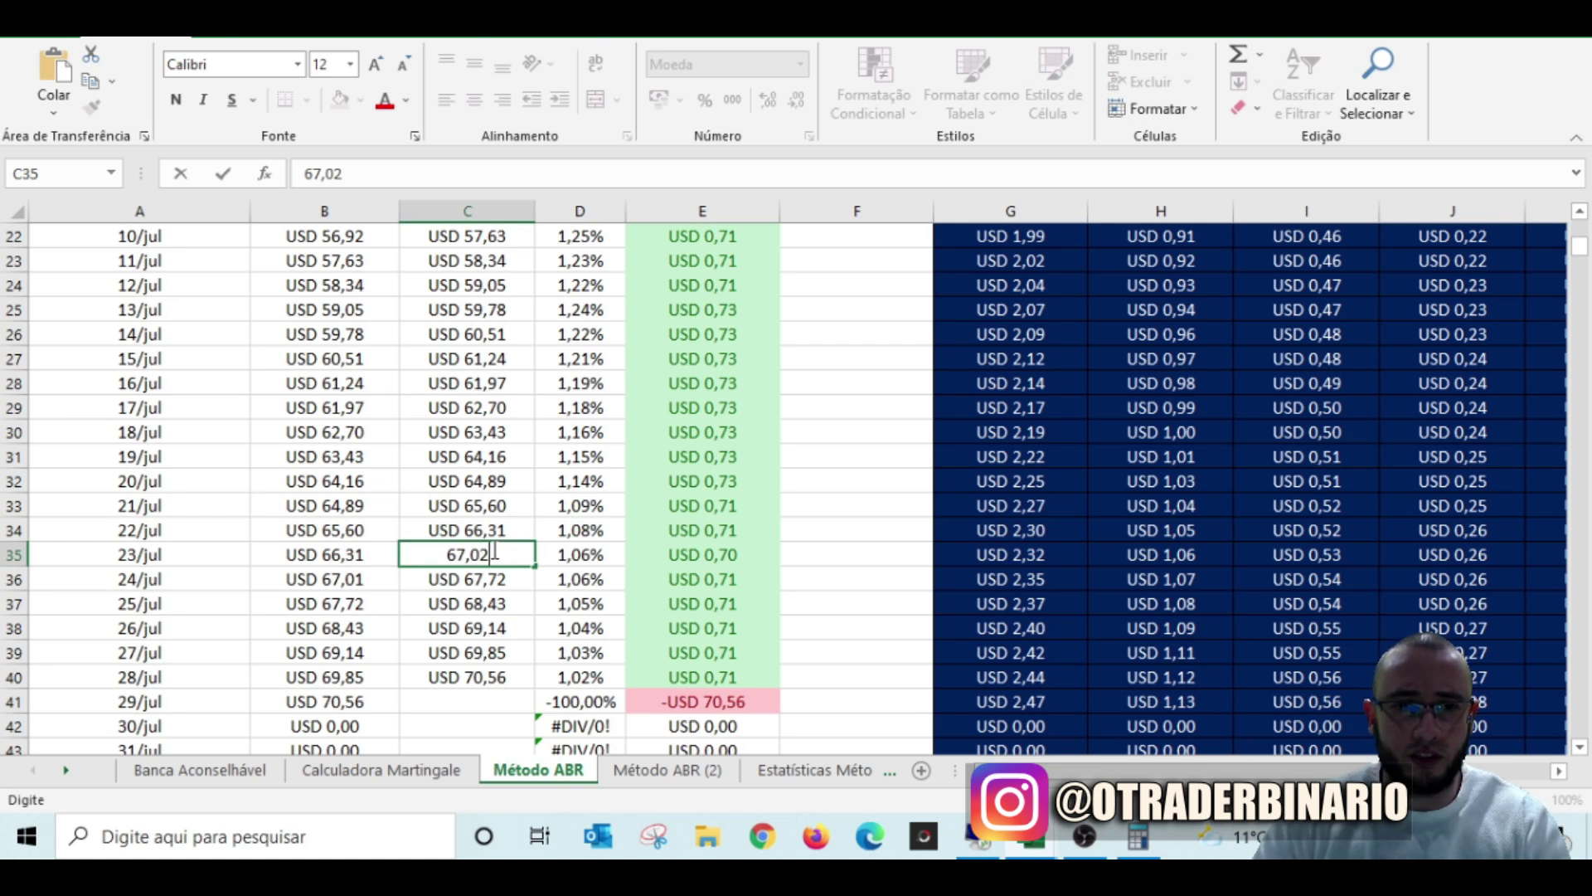
click(829, 497)
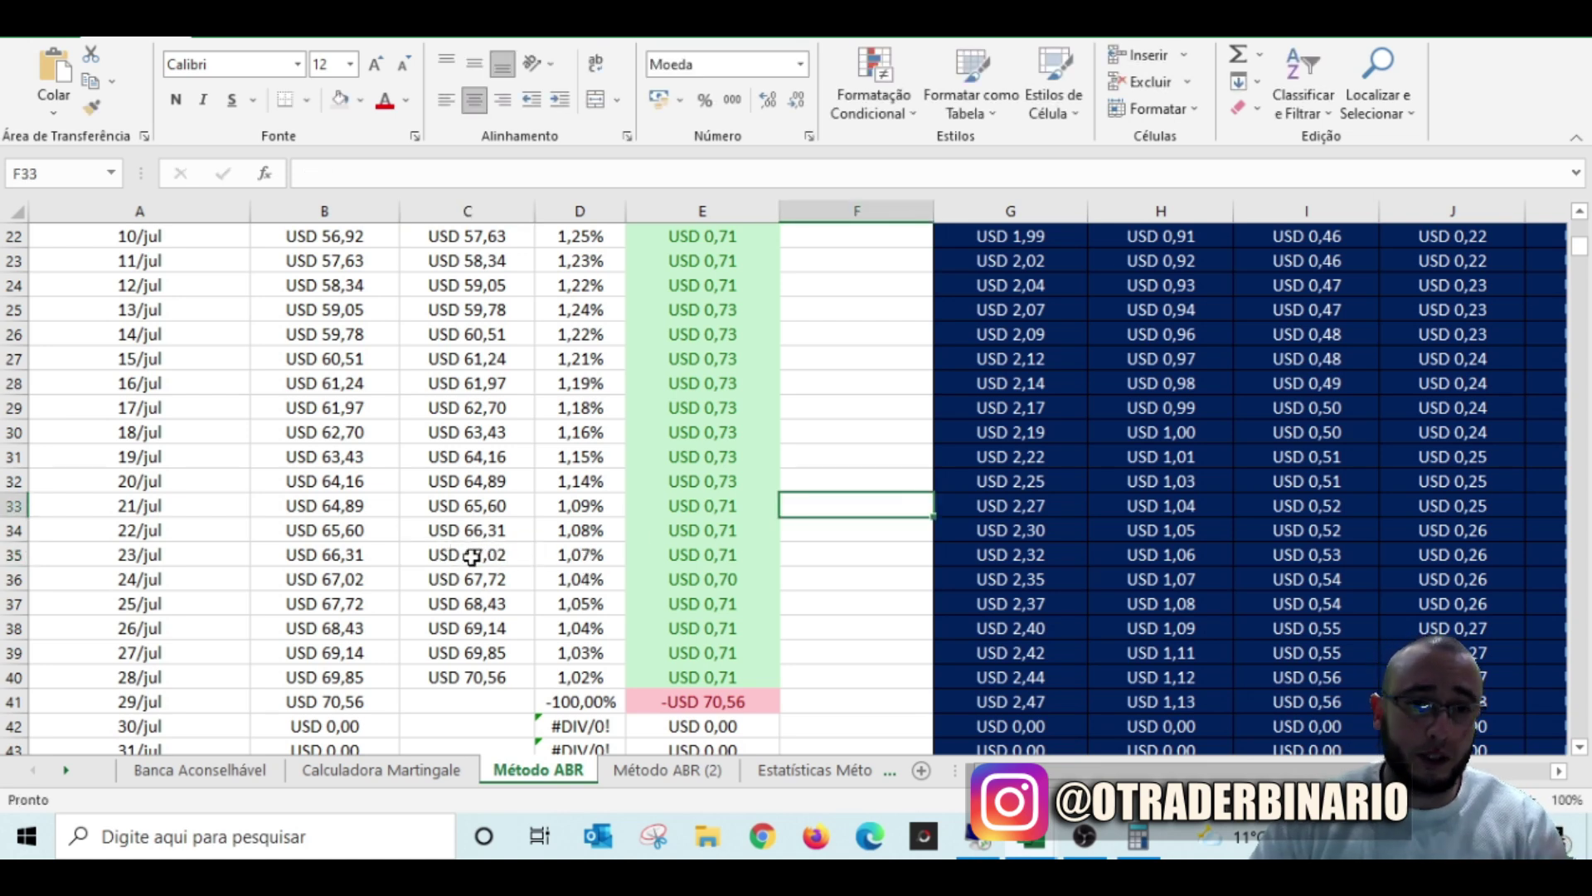
Step: Correct the VALOR FINAL for 24/jul to 67,73
click(493, 579)
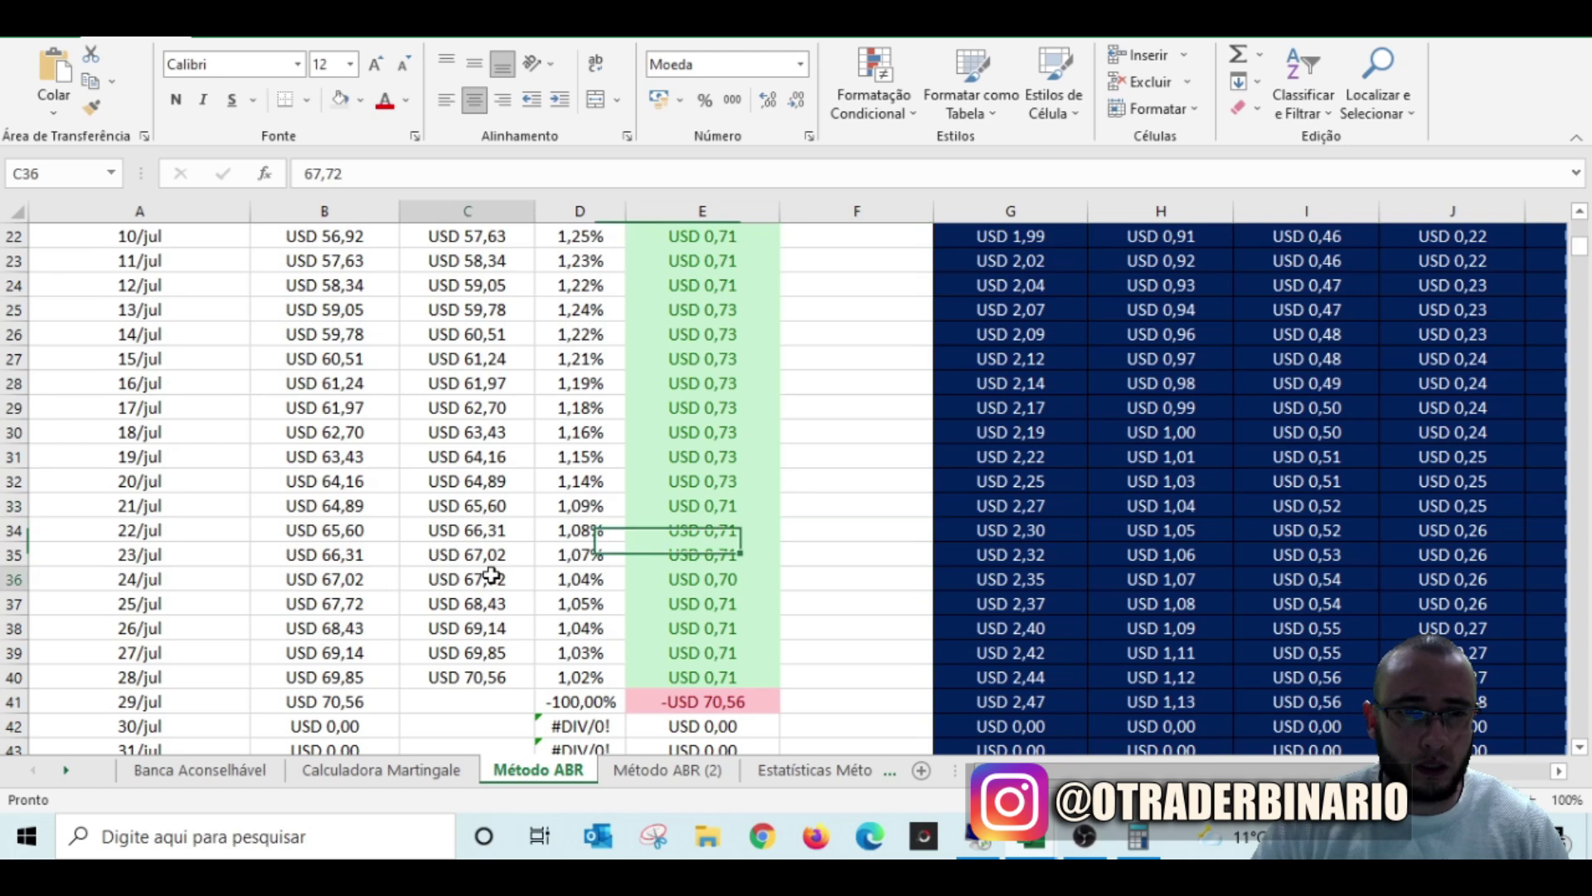
click(410, 175)
key(BackSpace)
text(3)
click(887, 503)
Step: Correct the VALOR FINAL for 25/jul to 68,44
click(506, 608)
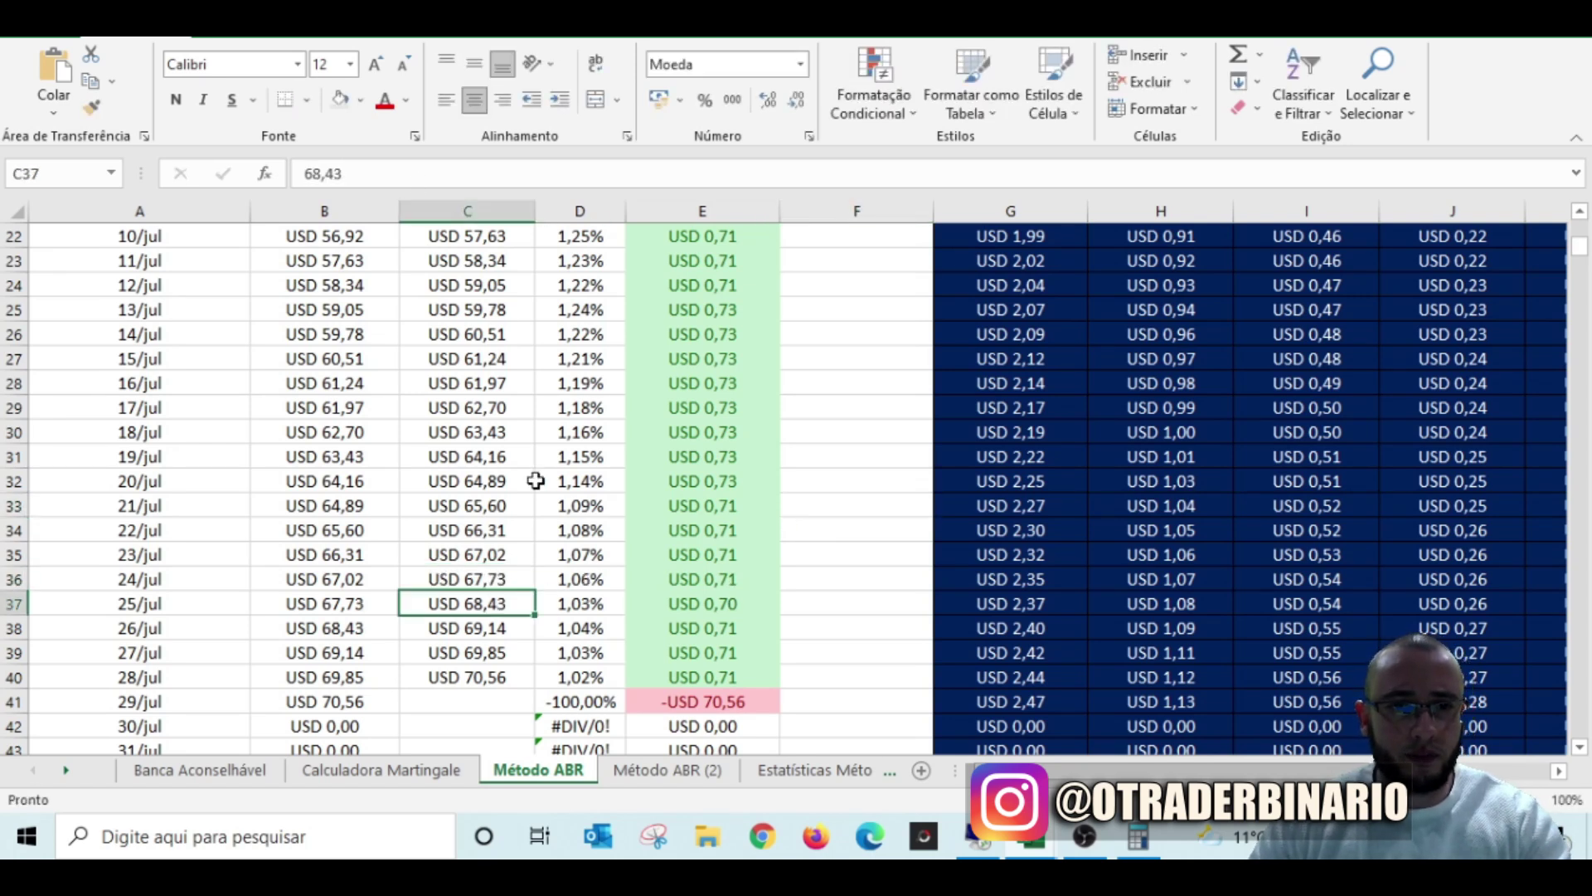
click(415, 169)
key(BackSpace)
text(44)
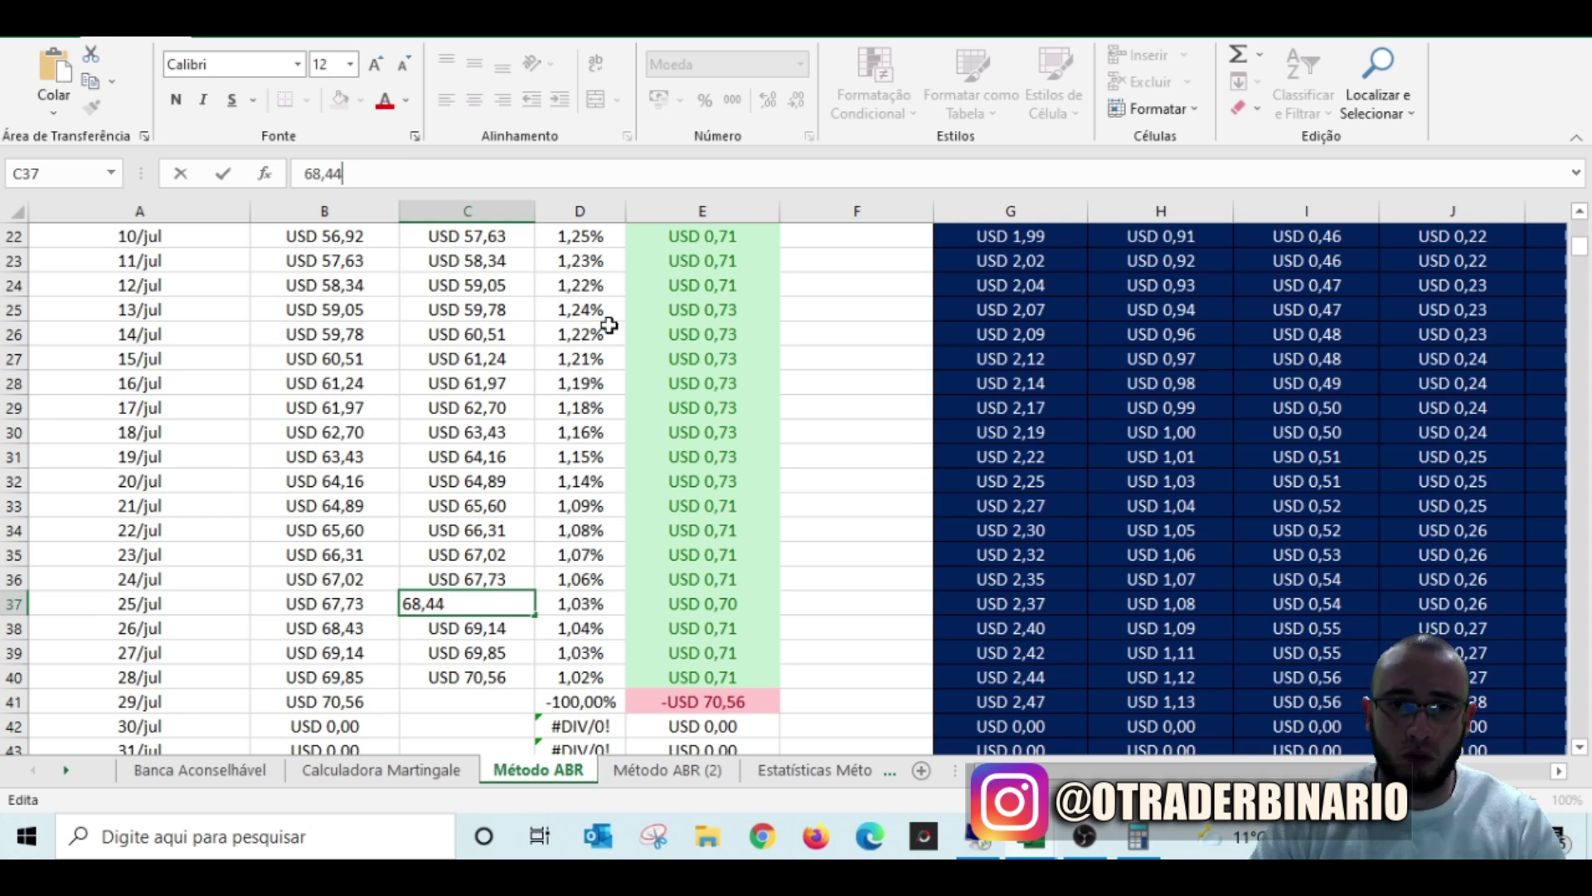
click(821, 458)
Step: Correct the VALOR FINAL for 26/jul to 69,15
click(510, 630)
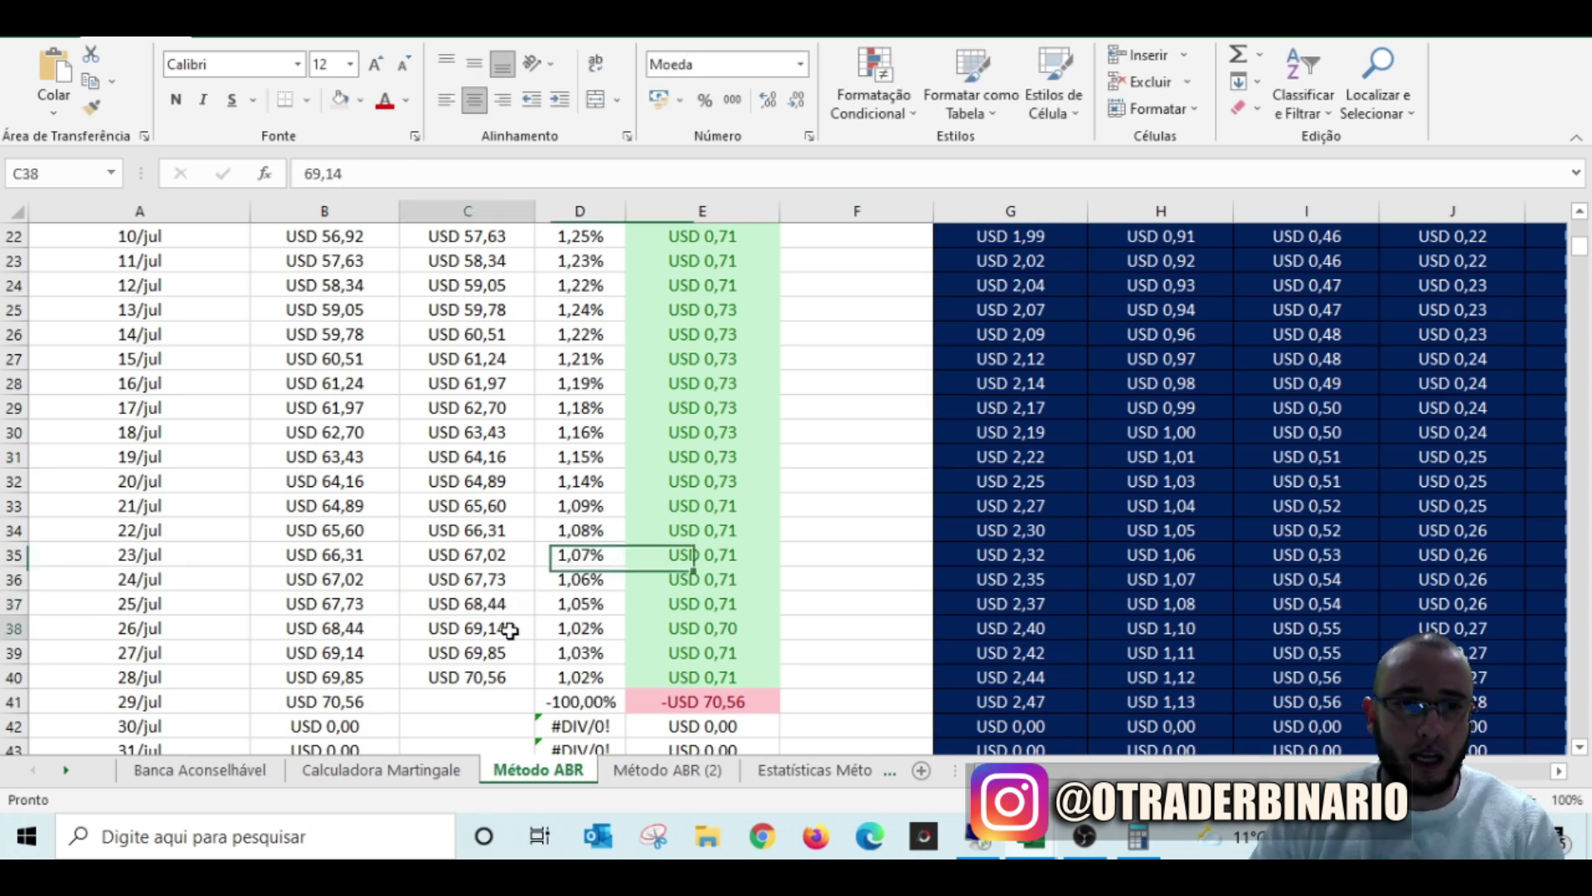
click(427, 170)
key(BackSpace)
key(BackSpace)
text(15)
click(850, 386)
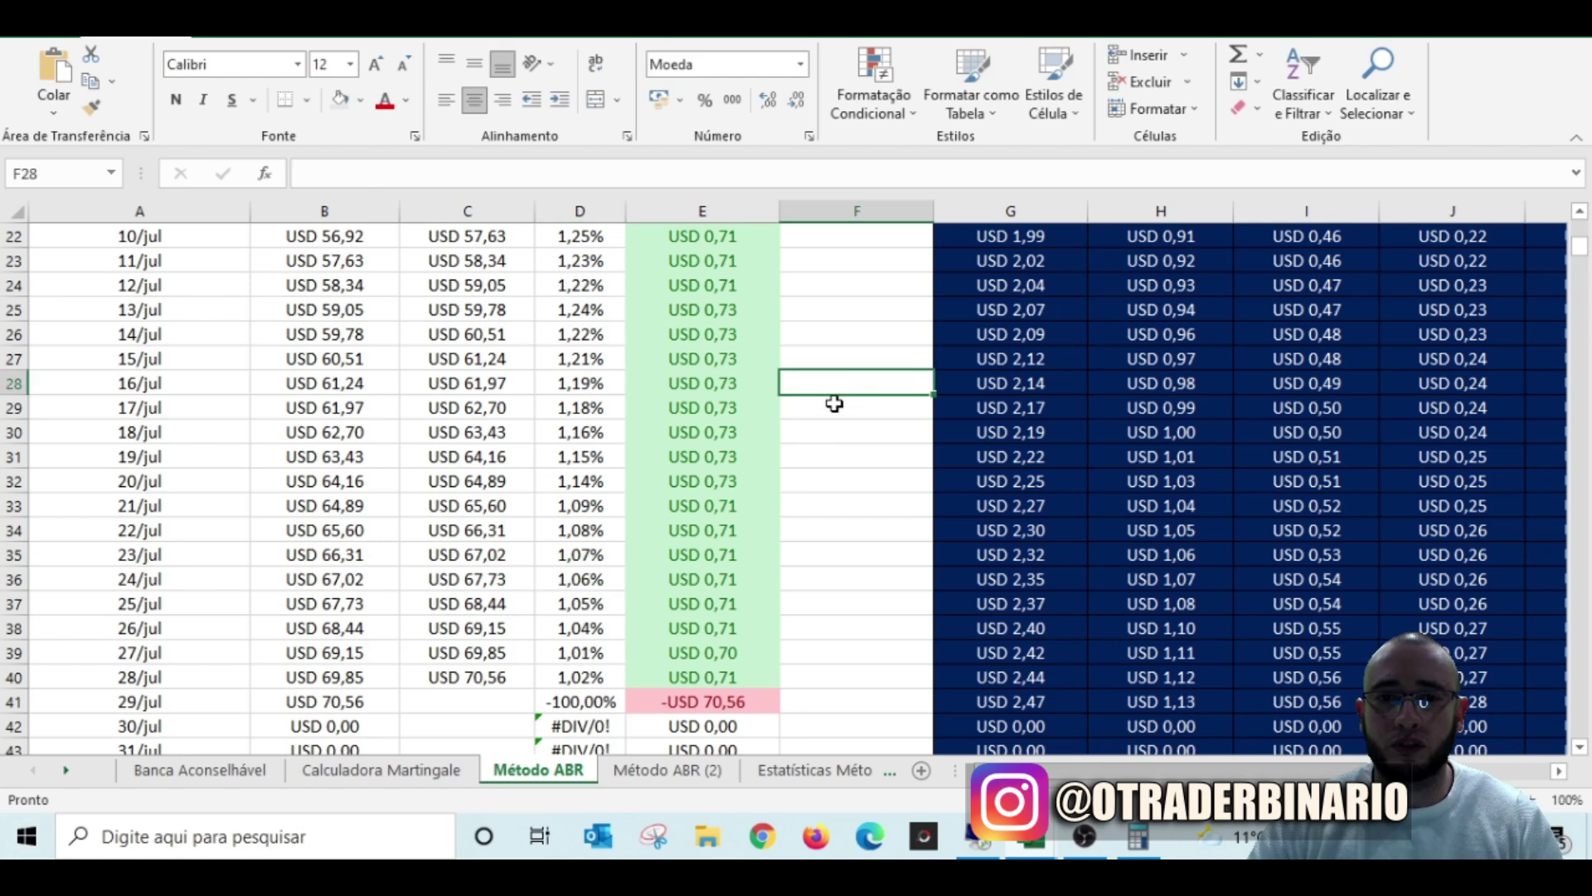
Step: Correct the VALOR FINAL for 27/jul to 69,86
click(514, 655)
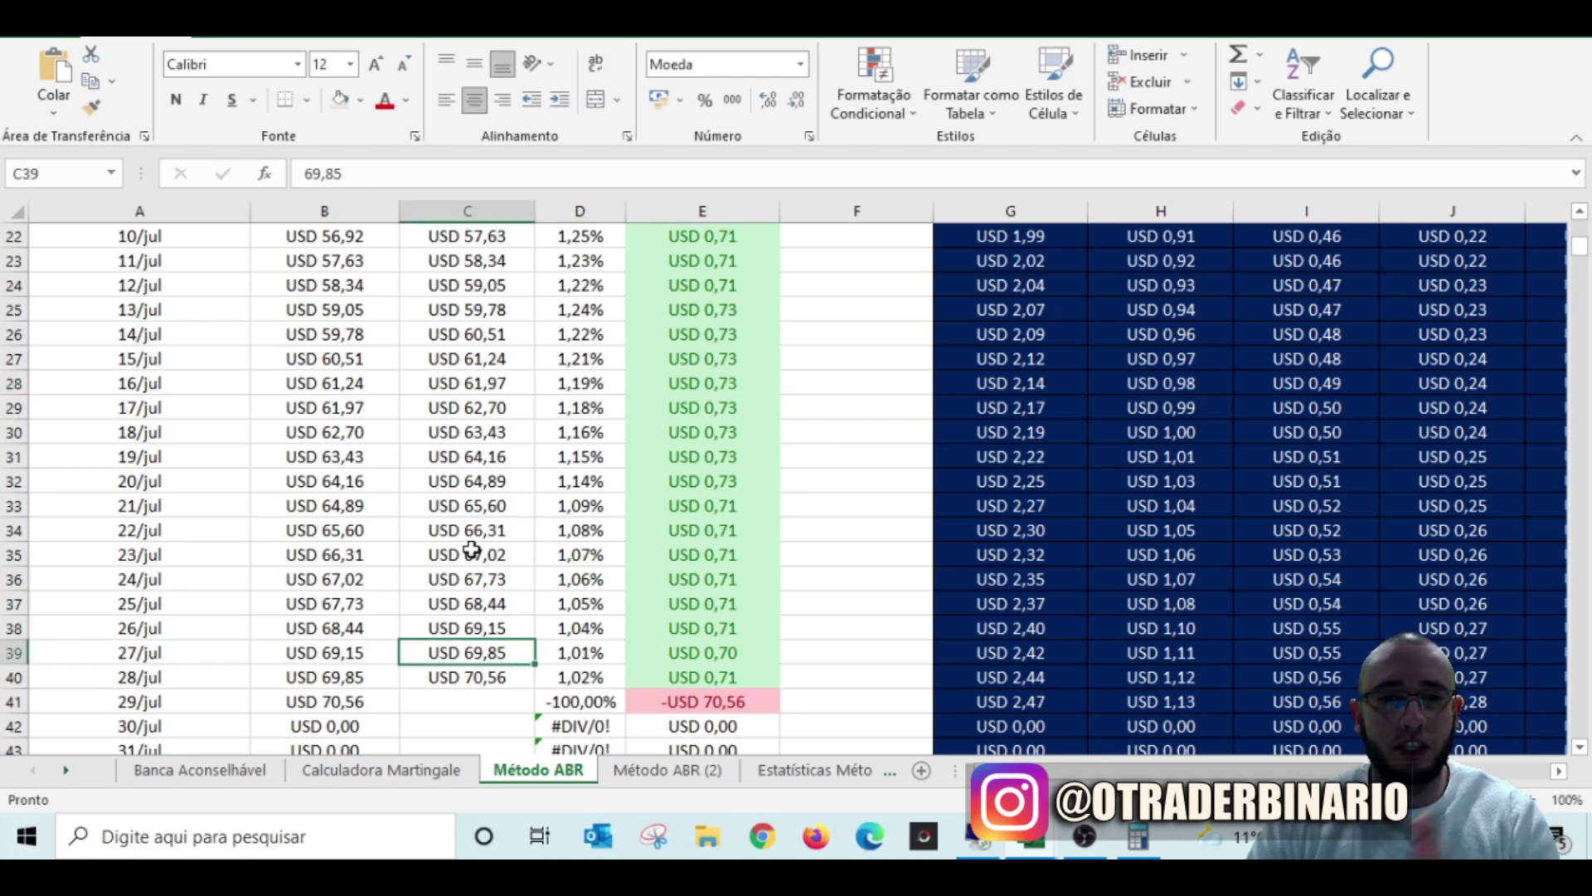
click(456, 173)
key(BackSpace)
text(6)
click(885, 448)
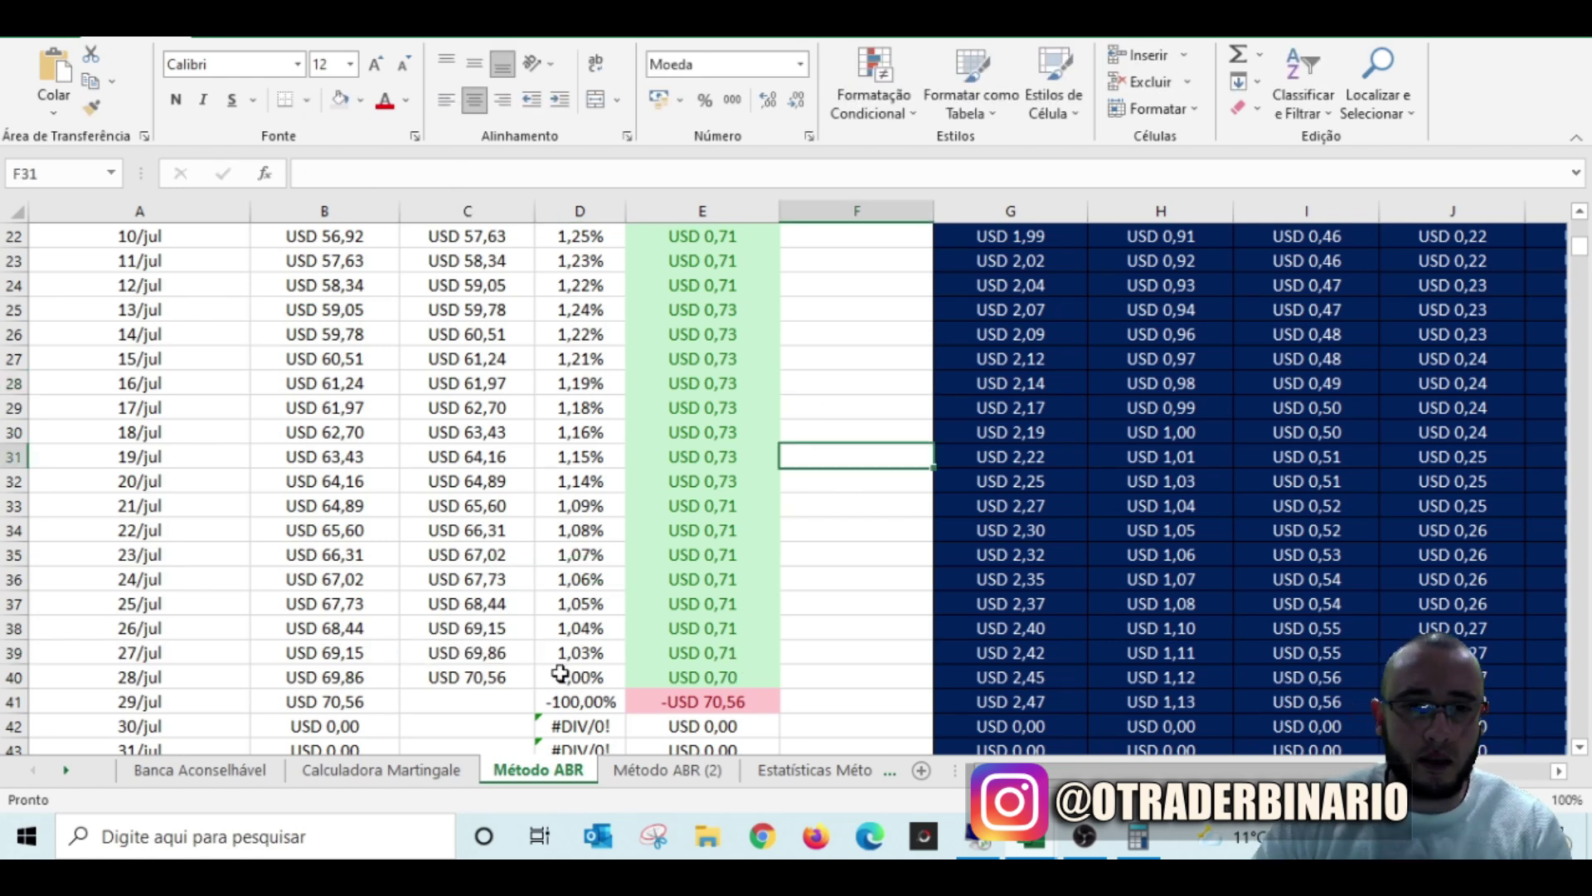
Step: Correct the VALOR FINAL for 28/jul to 70,57
click(473, 682)
click(387, 177)
key(BackSpace)
text(70,57)
click(861, 336)
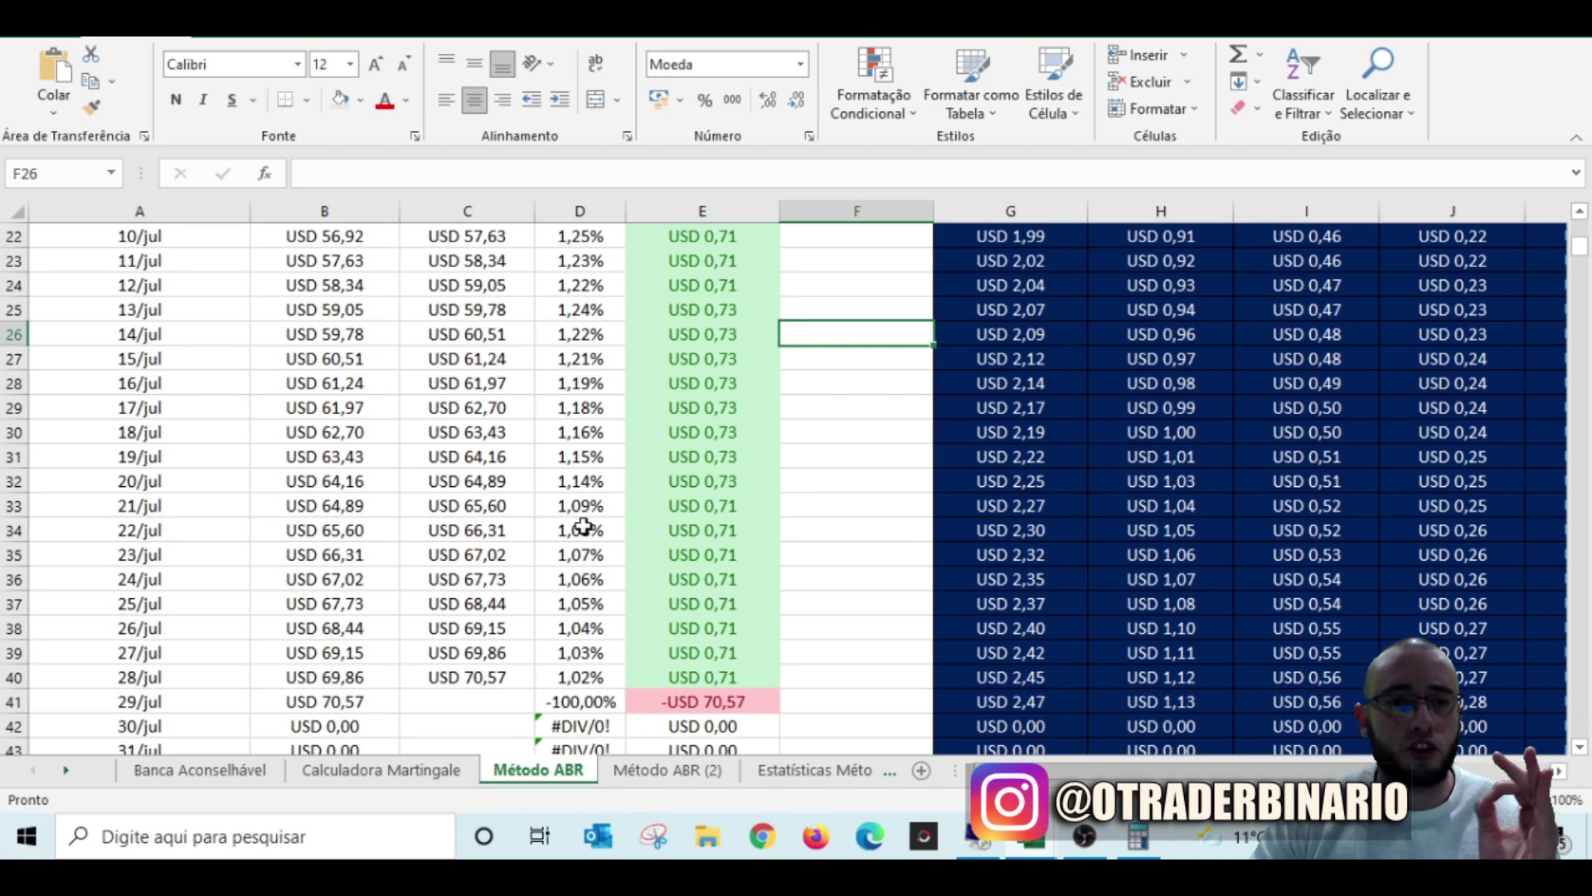
Step: Review the 21/jul to 28/jul percentages and VALOR GANHO amounts, then the bankroll summary of the Método ABR sheet
drag(593, 508, 590, 673)
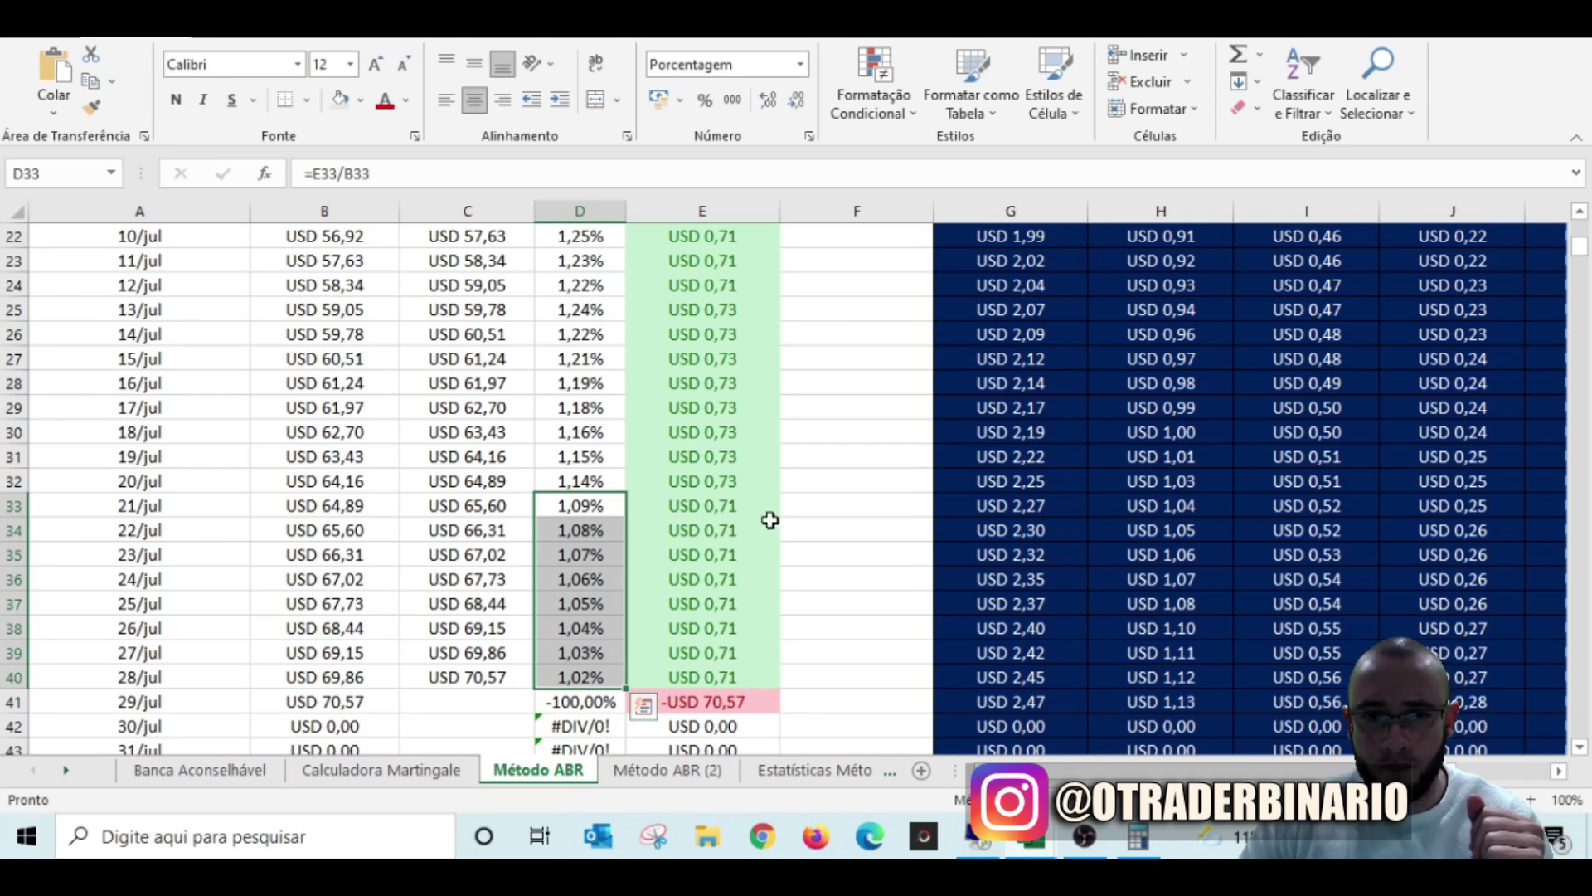
drag(718, 502, 729, 670)
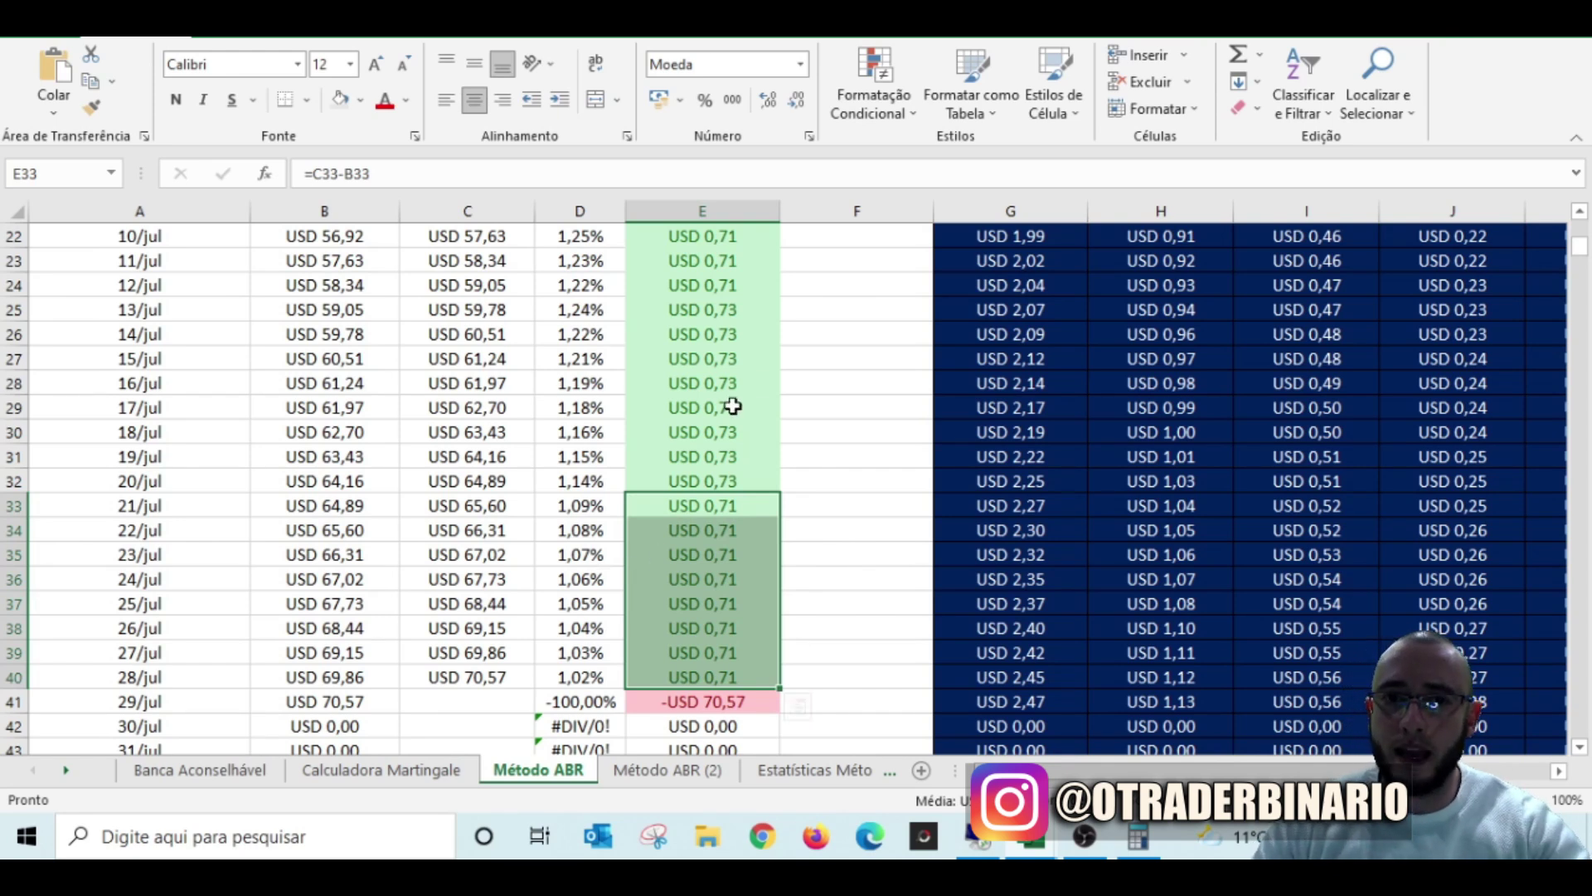
click(872, 384)
scroll(840, 449, up, 6)
scroll(840, 448, up, 1)
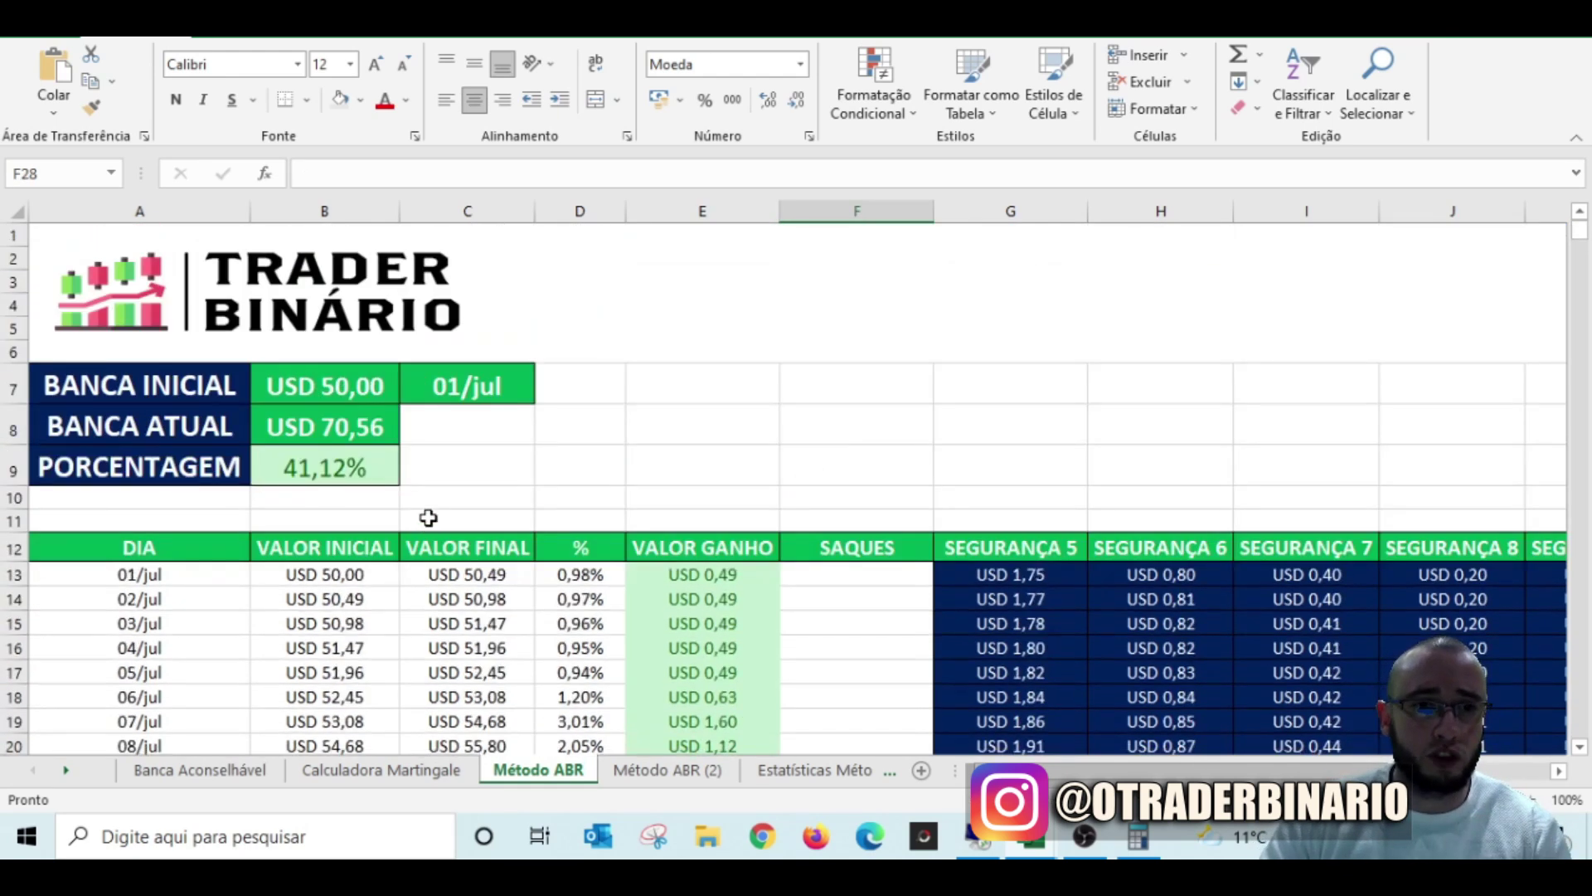
Step: Check the 28/jul closing balance in the Método ABR sheet and set BANCA ATUAL to 70,57
scroll(448, 497, down, 6)
scroll(479, 508, down, 3)
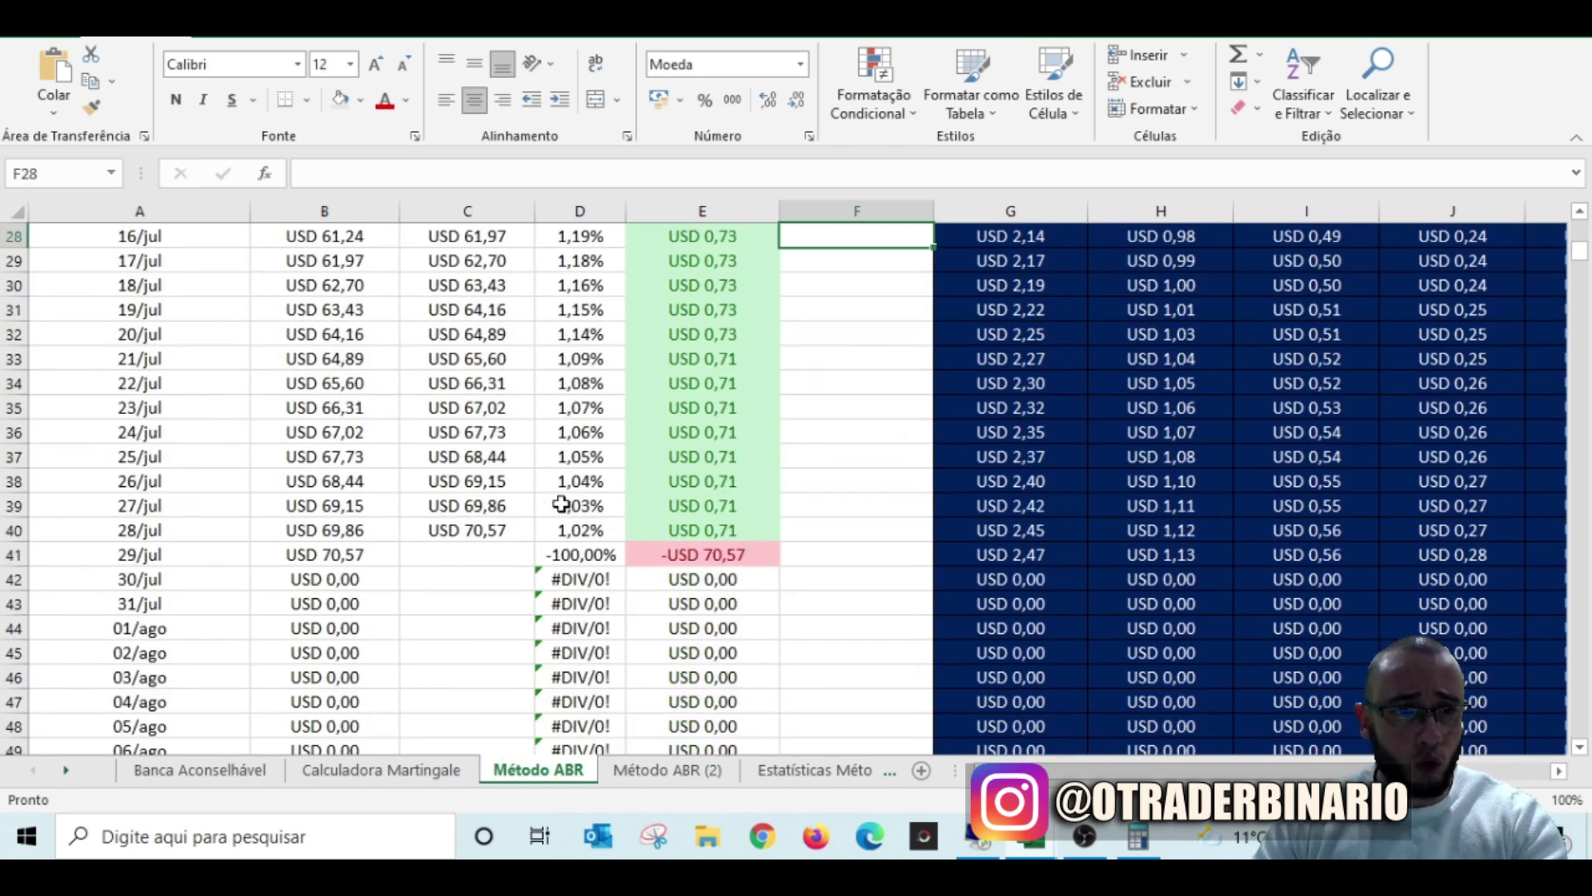
scroll(531, 507, up, 9)
click(319, 427)
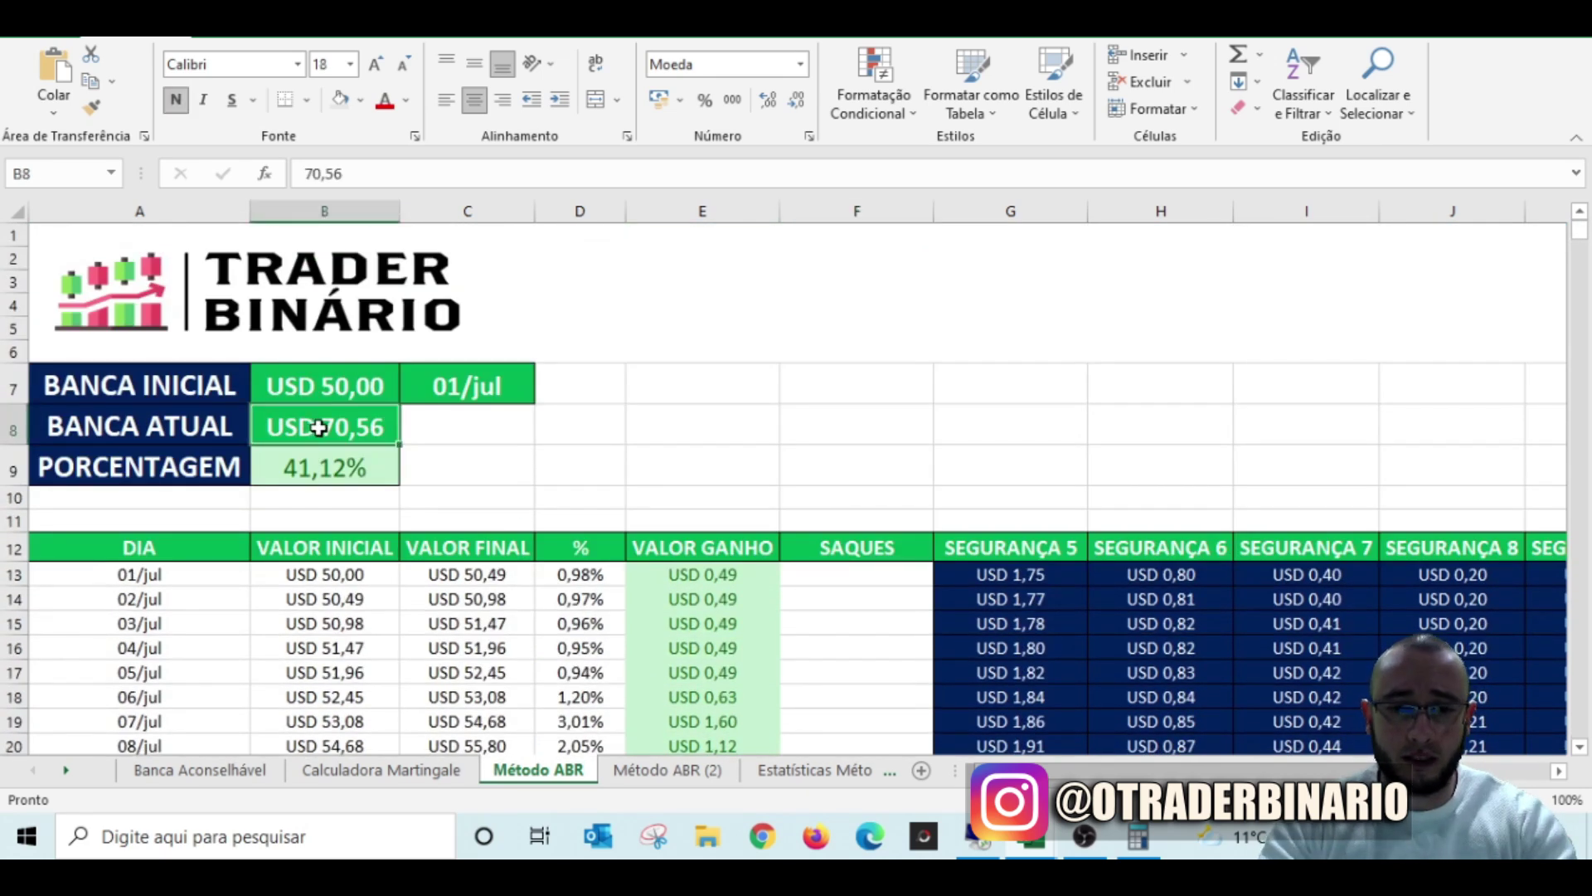
text(70,57)
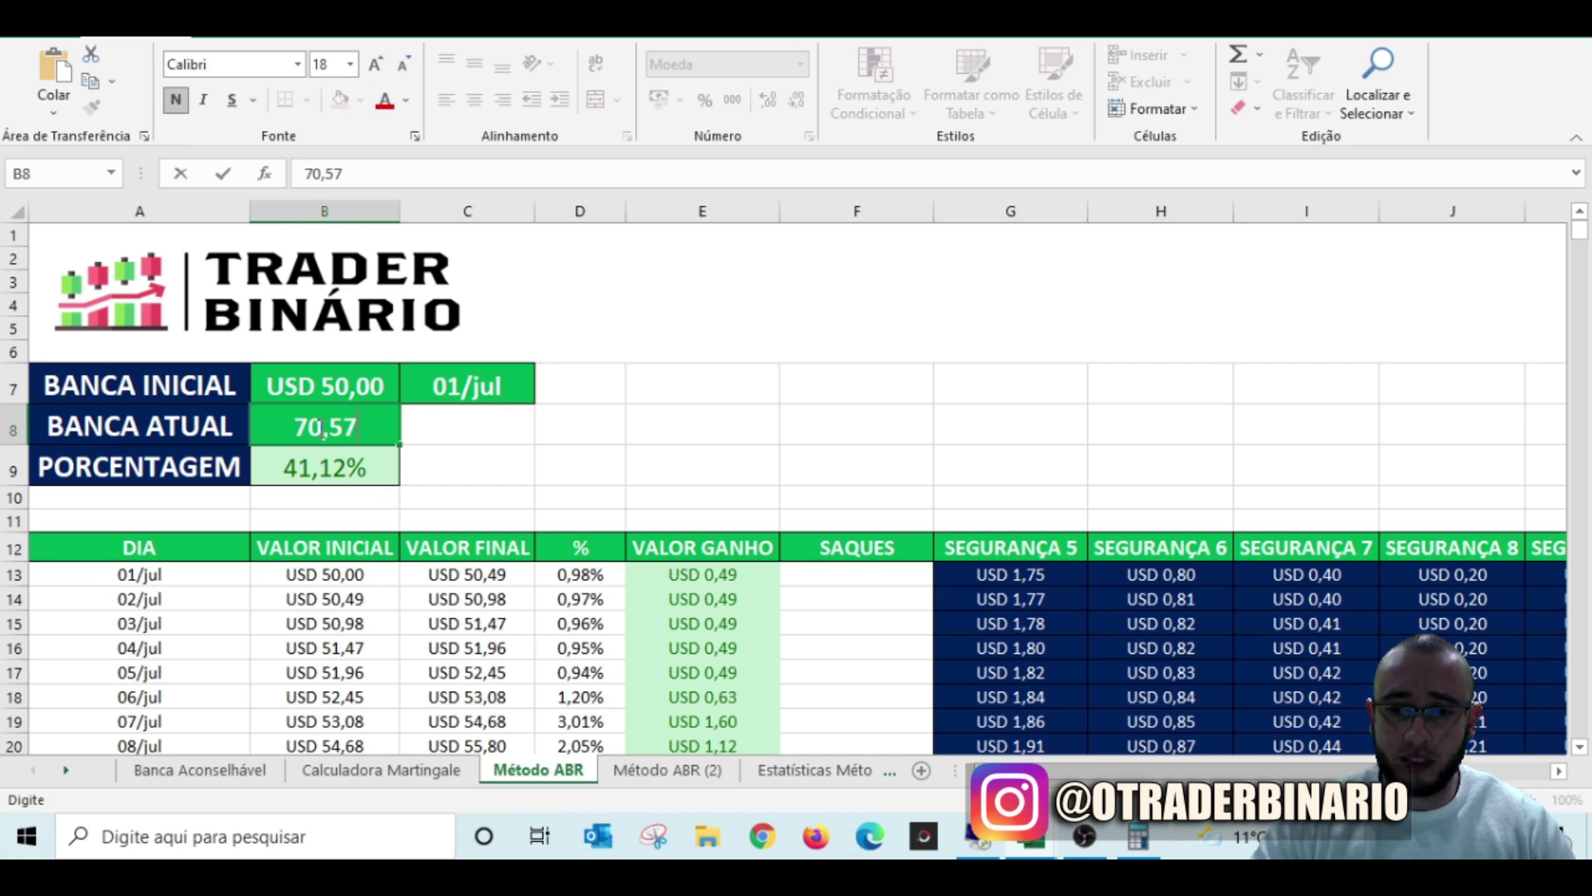
key(Tab)
click(676, 419)
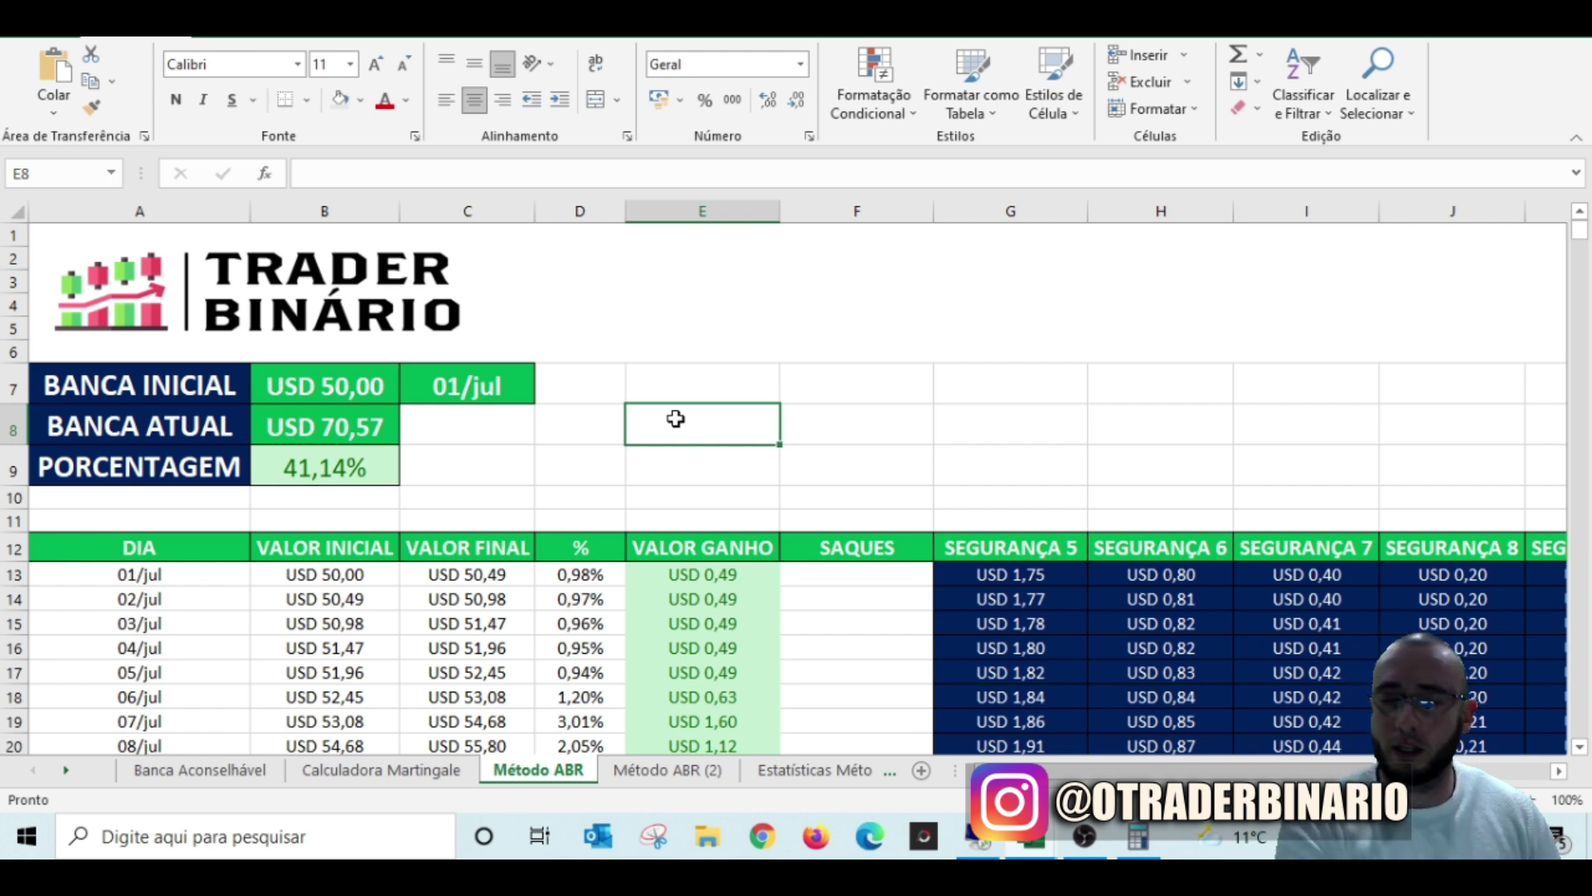
Step: Switch to the trading platform and look over the market panels from timeframe M1 through M10
click(984, 848)
scroll(796, 448, up, 10)
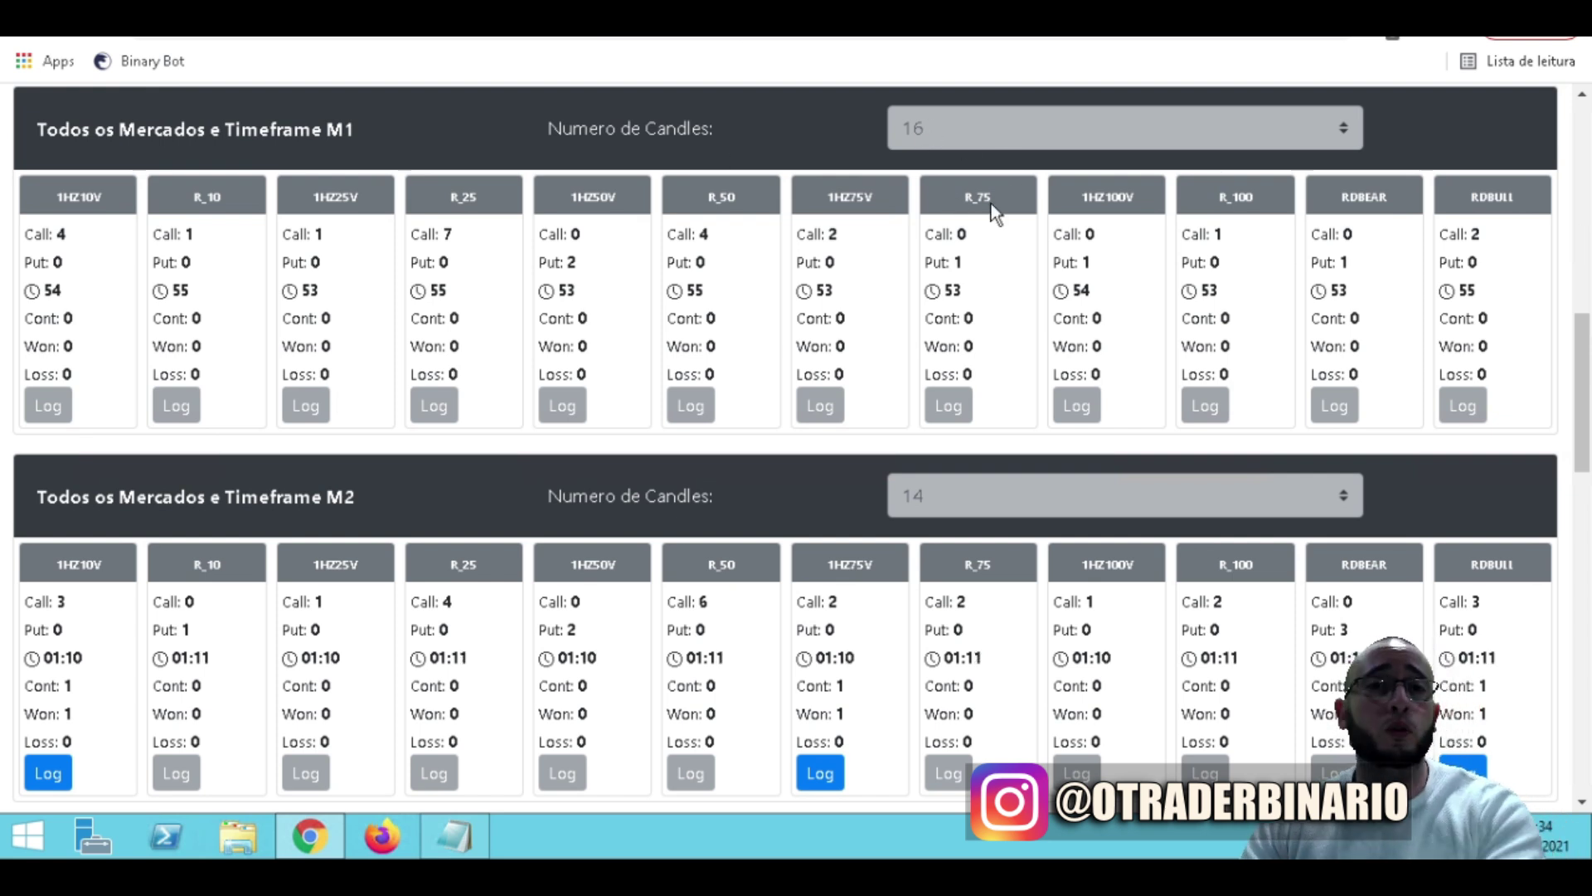
scroll(1584, 373, down, 3)
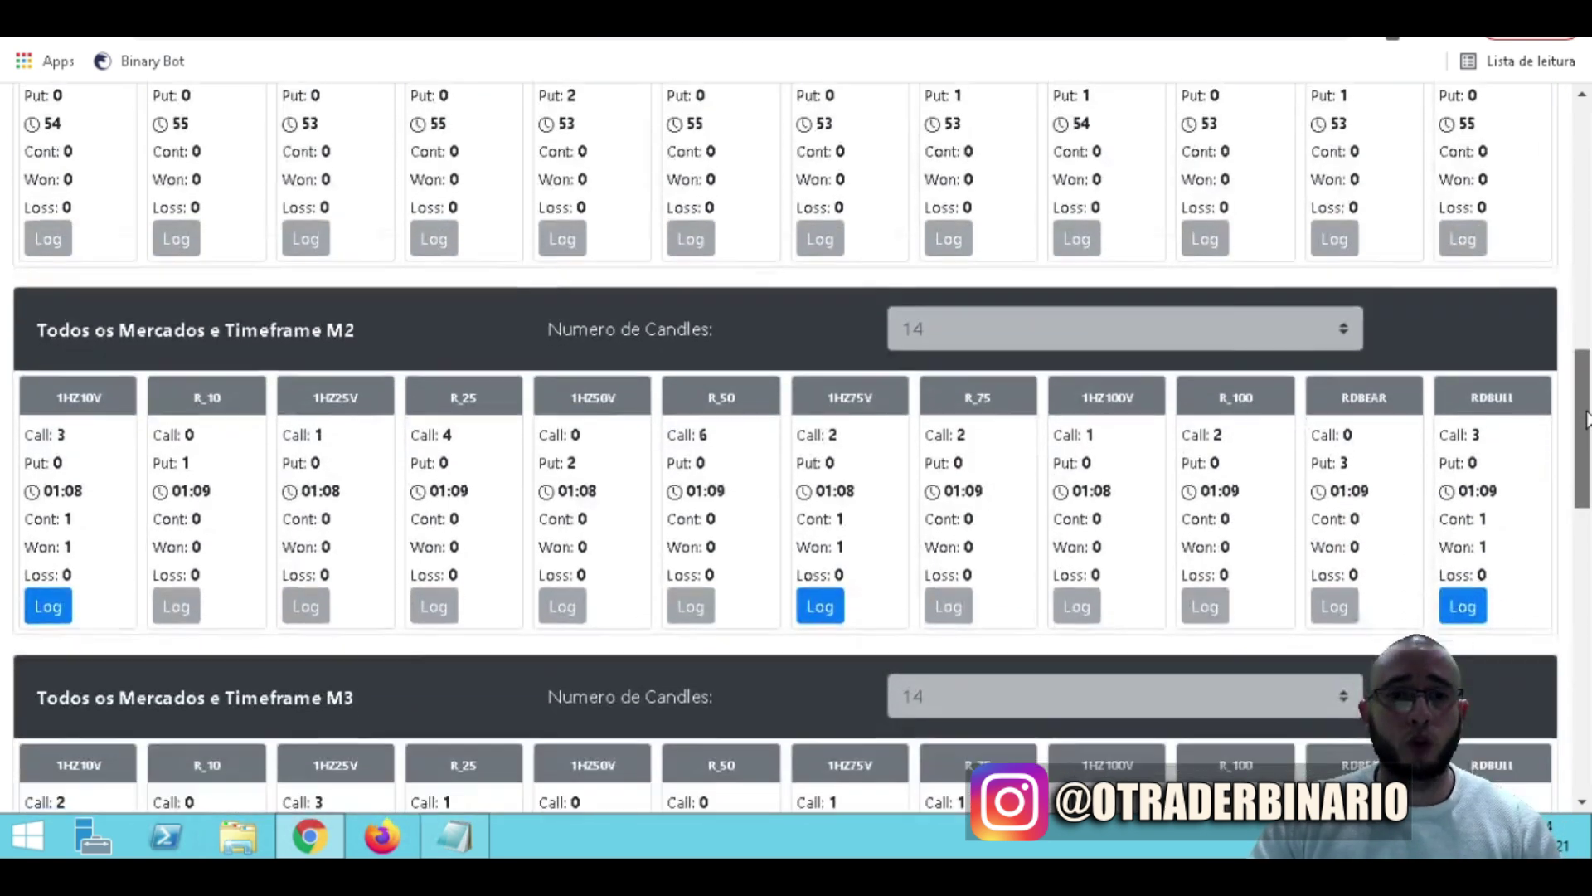
scroll(1586, 444, down, 1)
drag(1587, 443, 1590, 585)
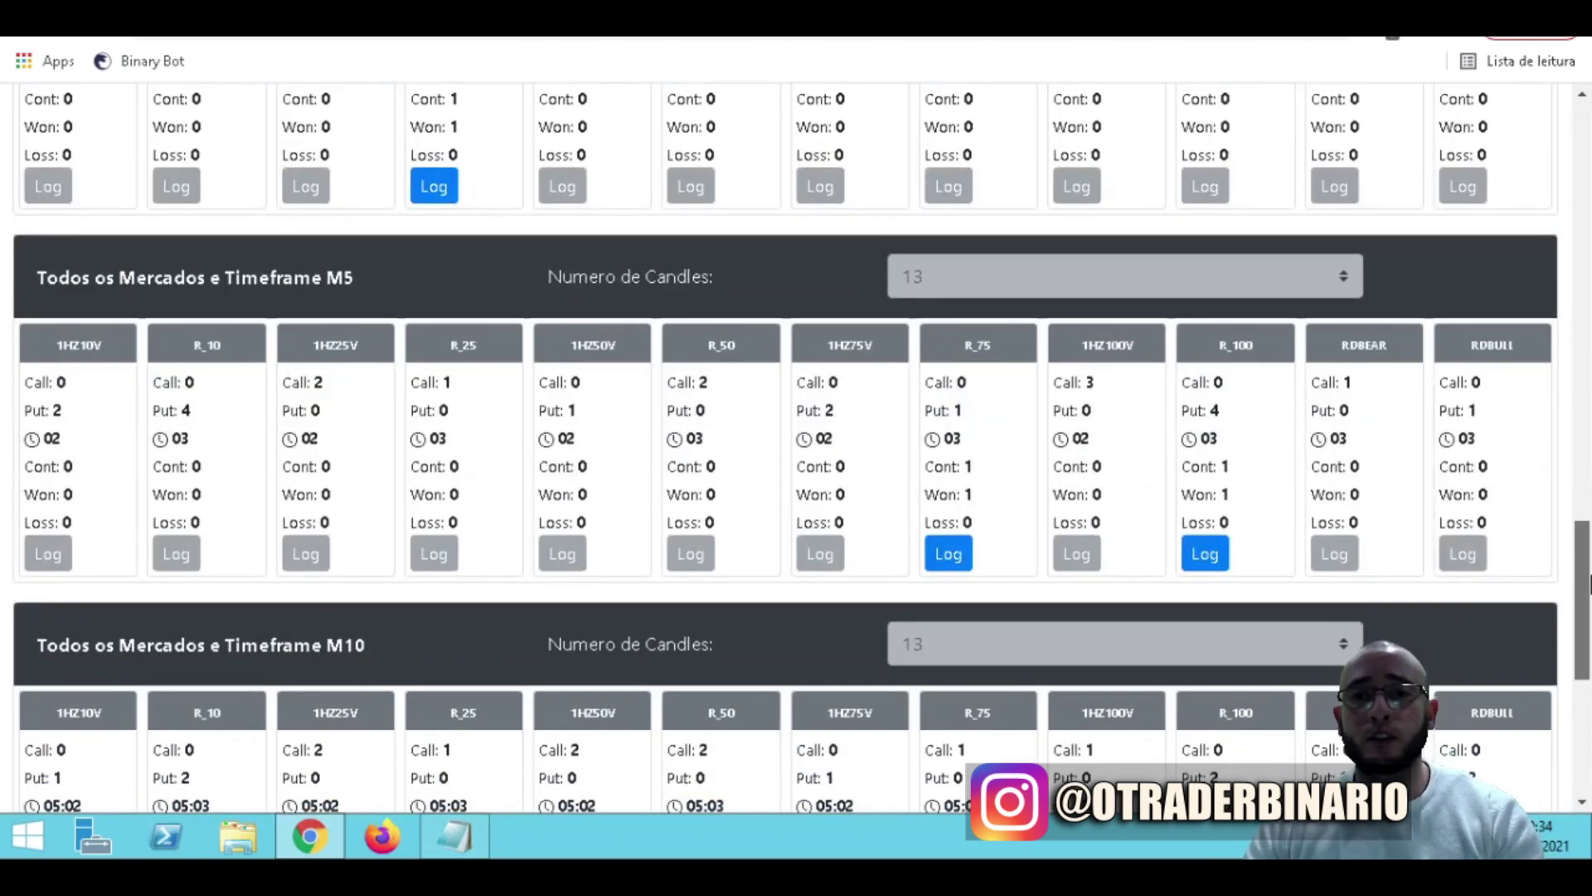
scroll(1590, 661, down, 1)
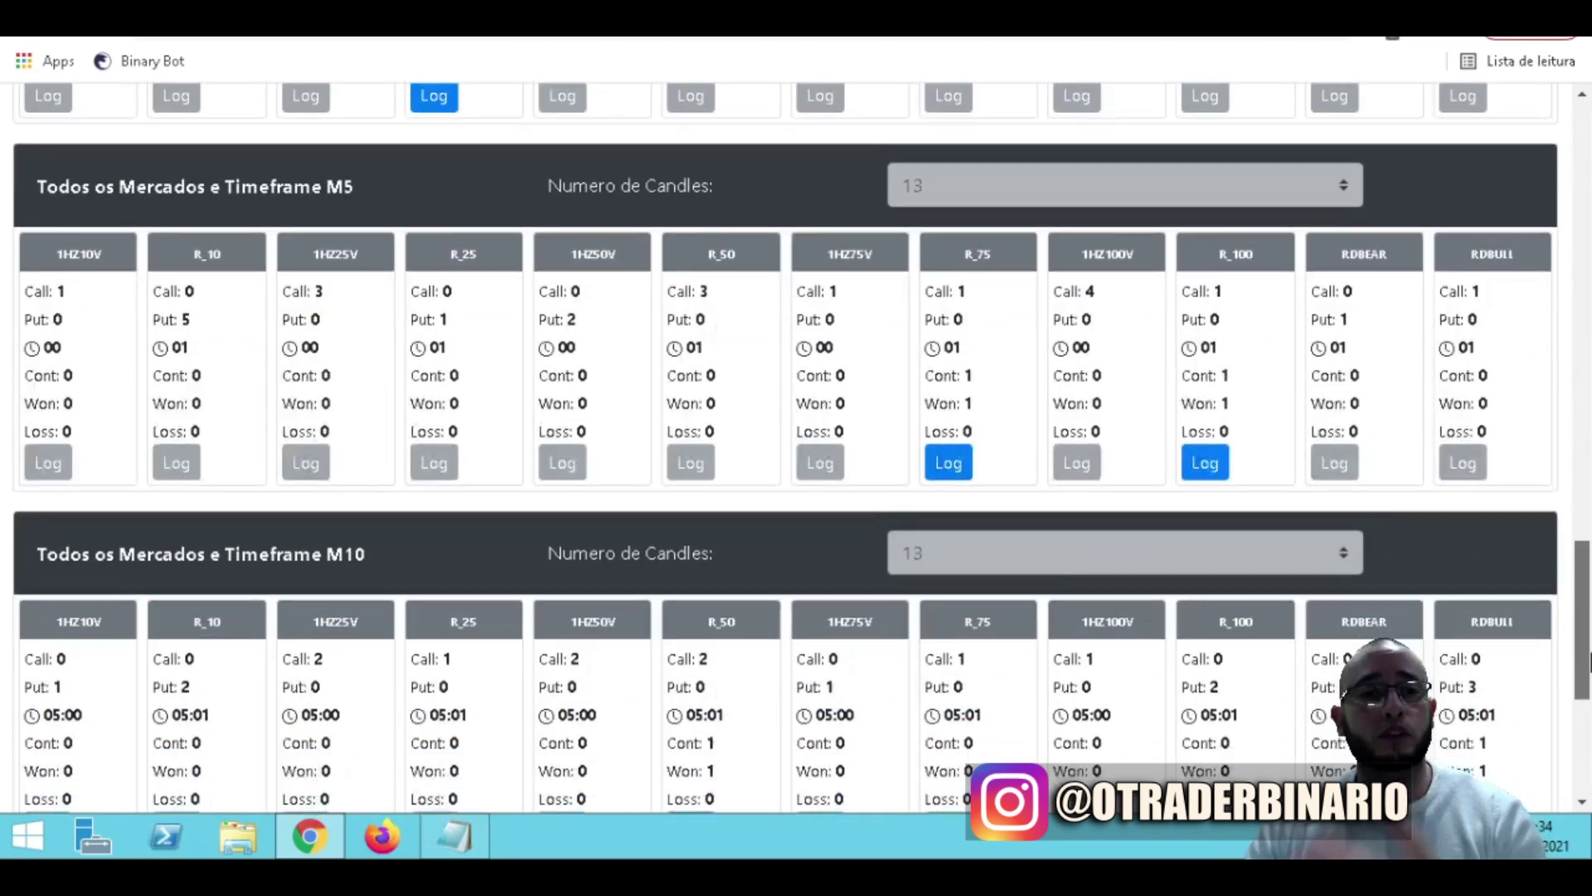
scroll(1590, 661, down, 5)
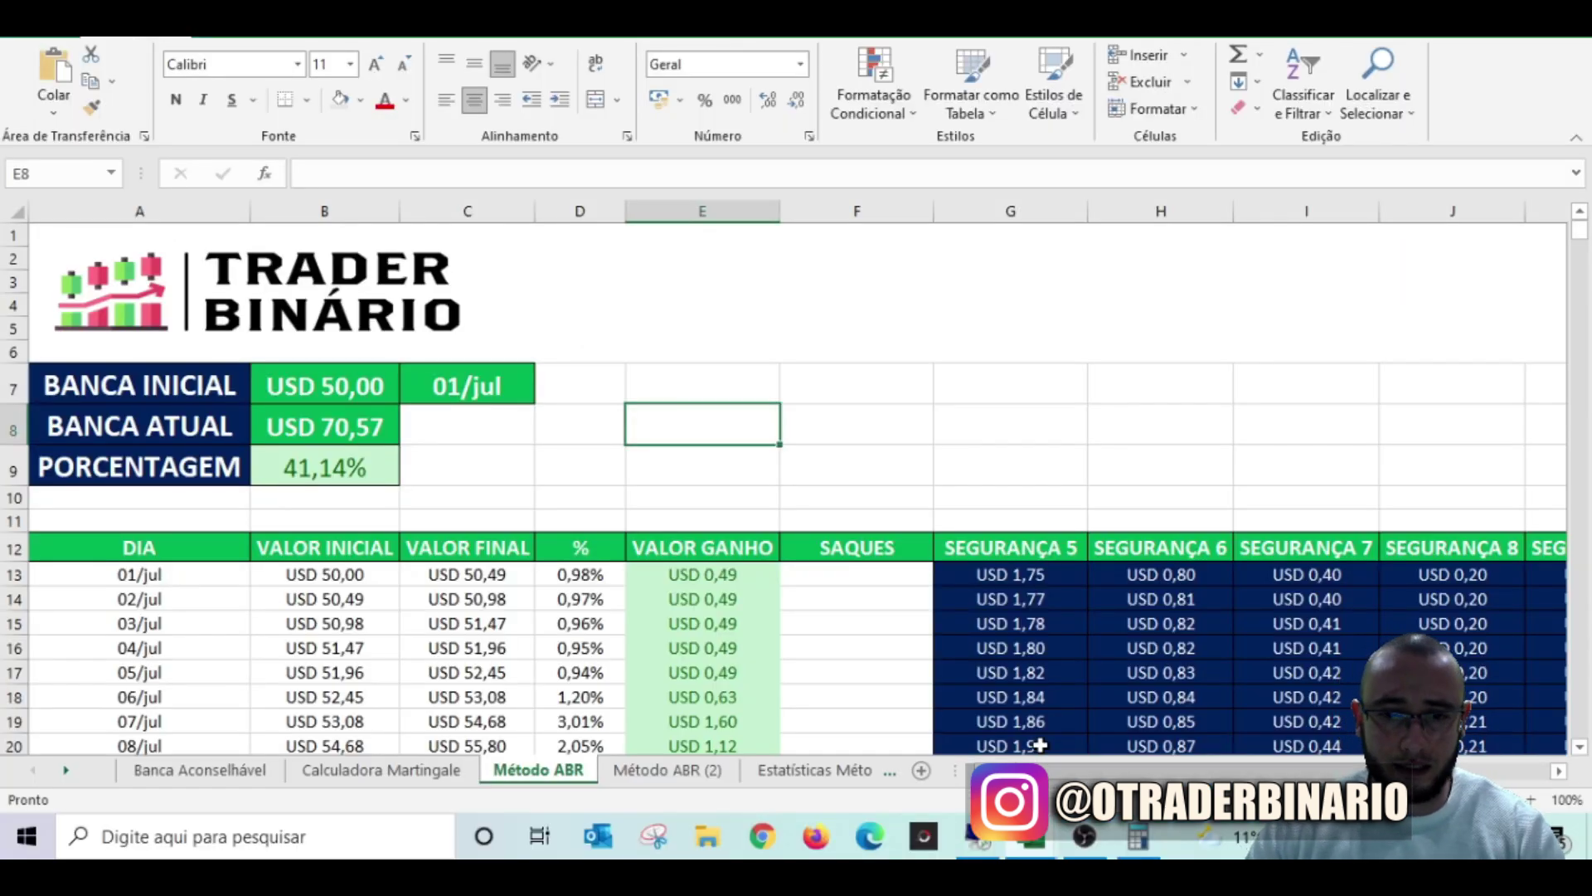
Step: Switch to the other bankroll workbook's Método ABR sheet, with the USD 100,00 BANCA INICIAL, and set its start date to 1/7
mouse_move(1033, 836)
click(1152, 684)
click(174, 770)
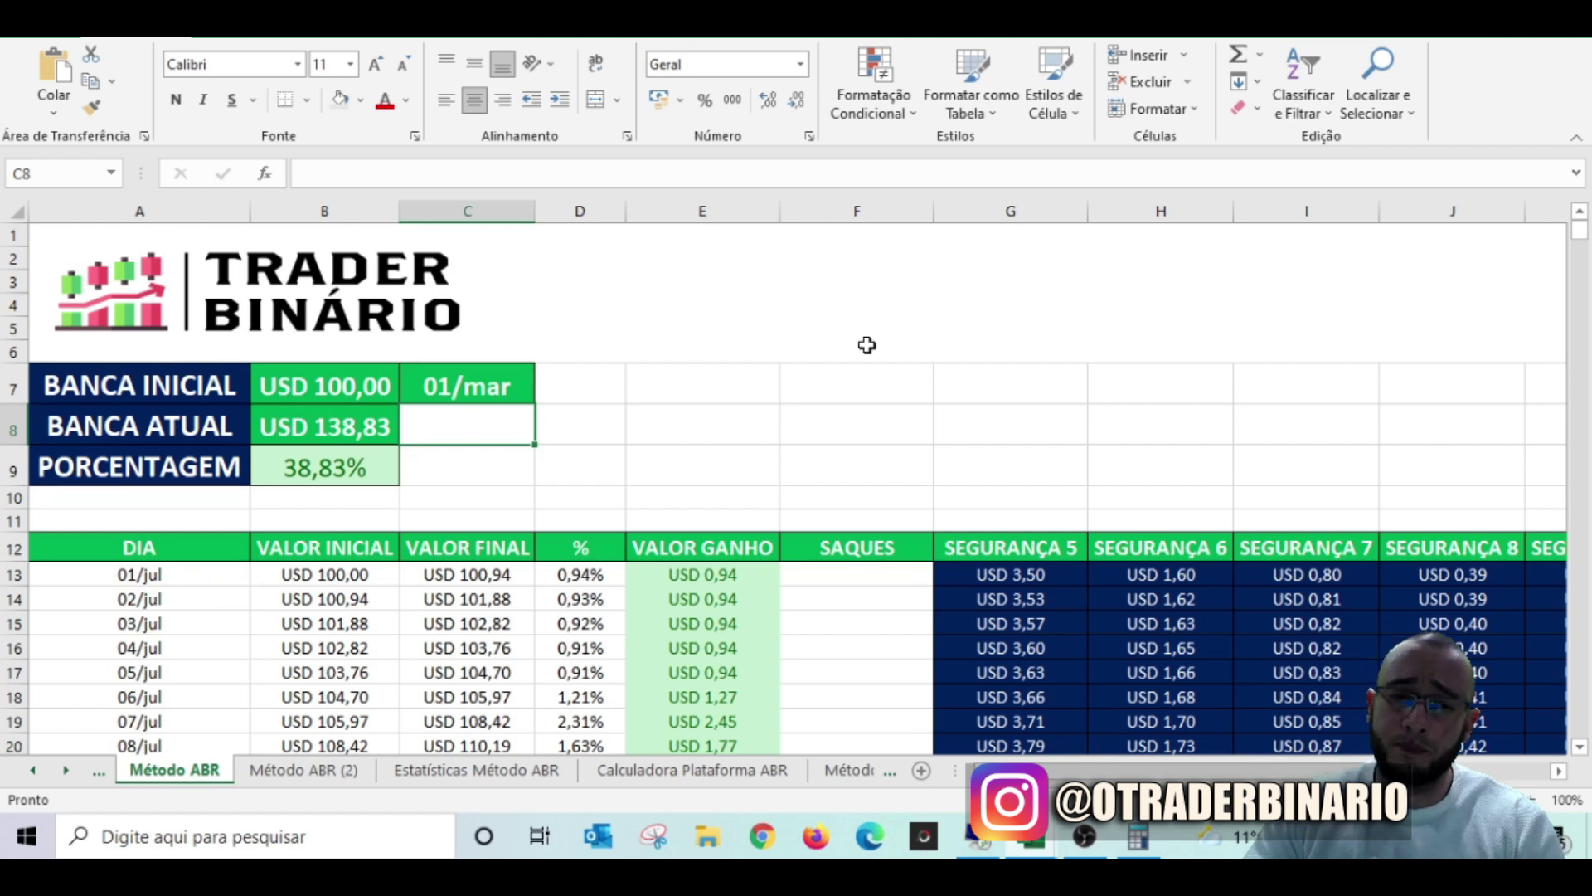
scroll(704, 420, down, 1)
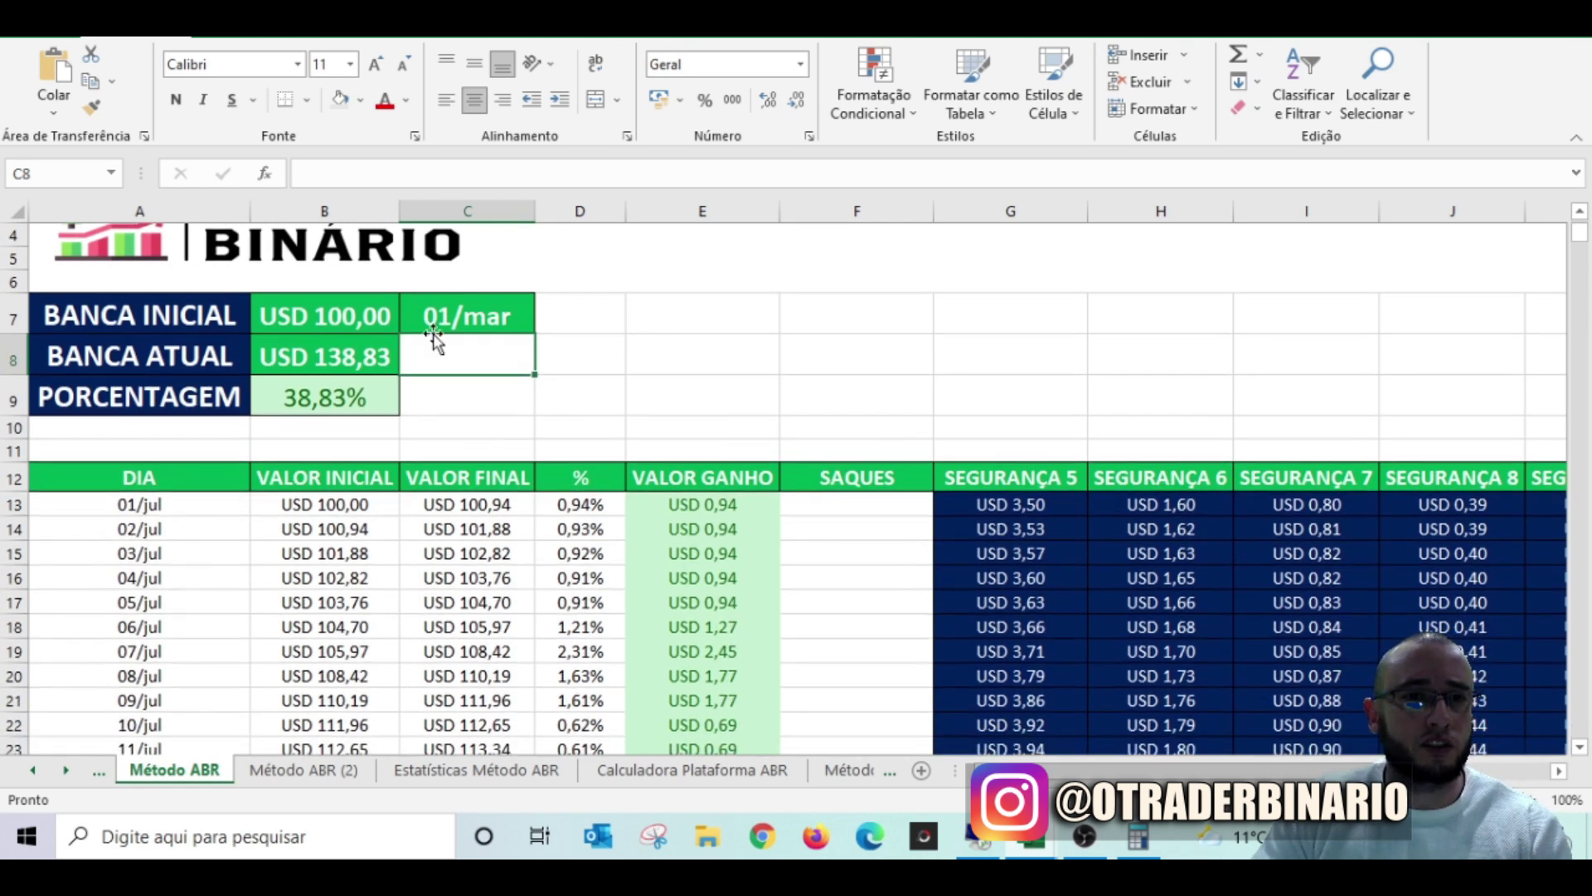
click(467, 315)
text(1)
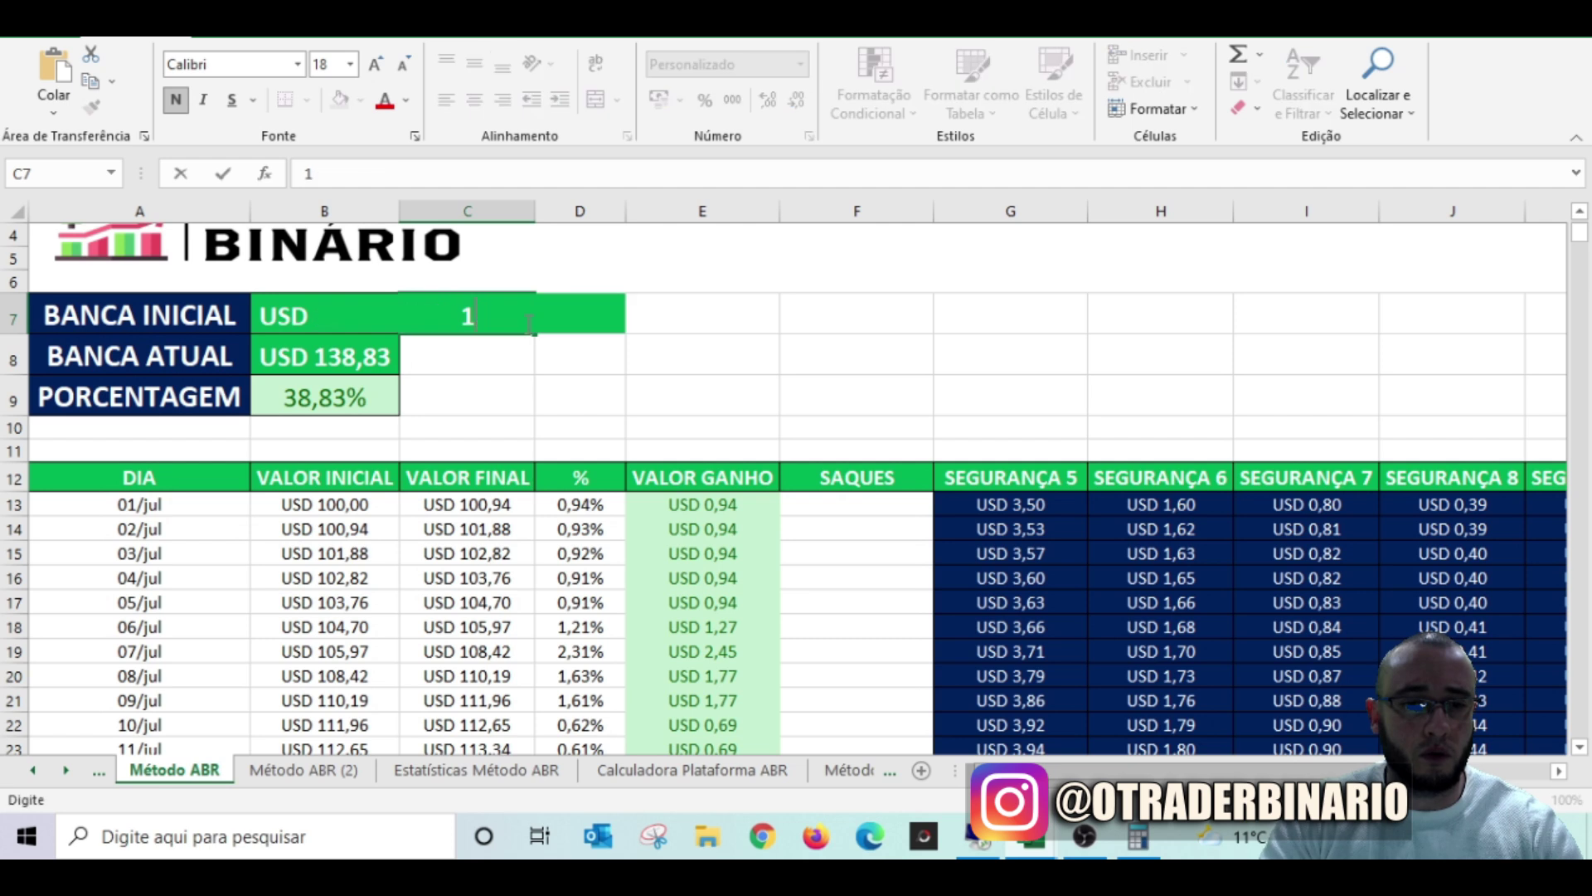
text(/7)
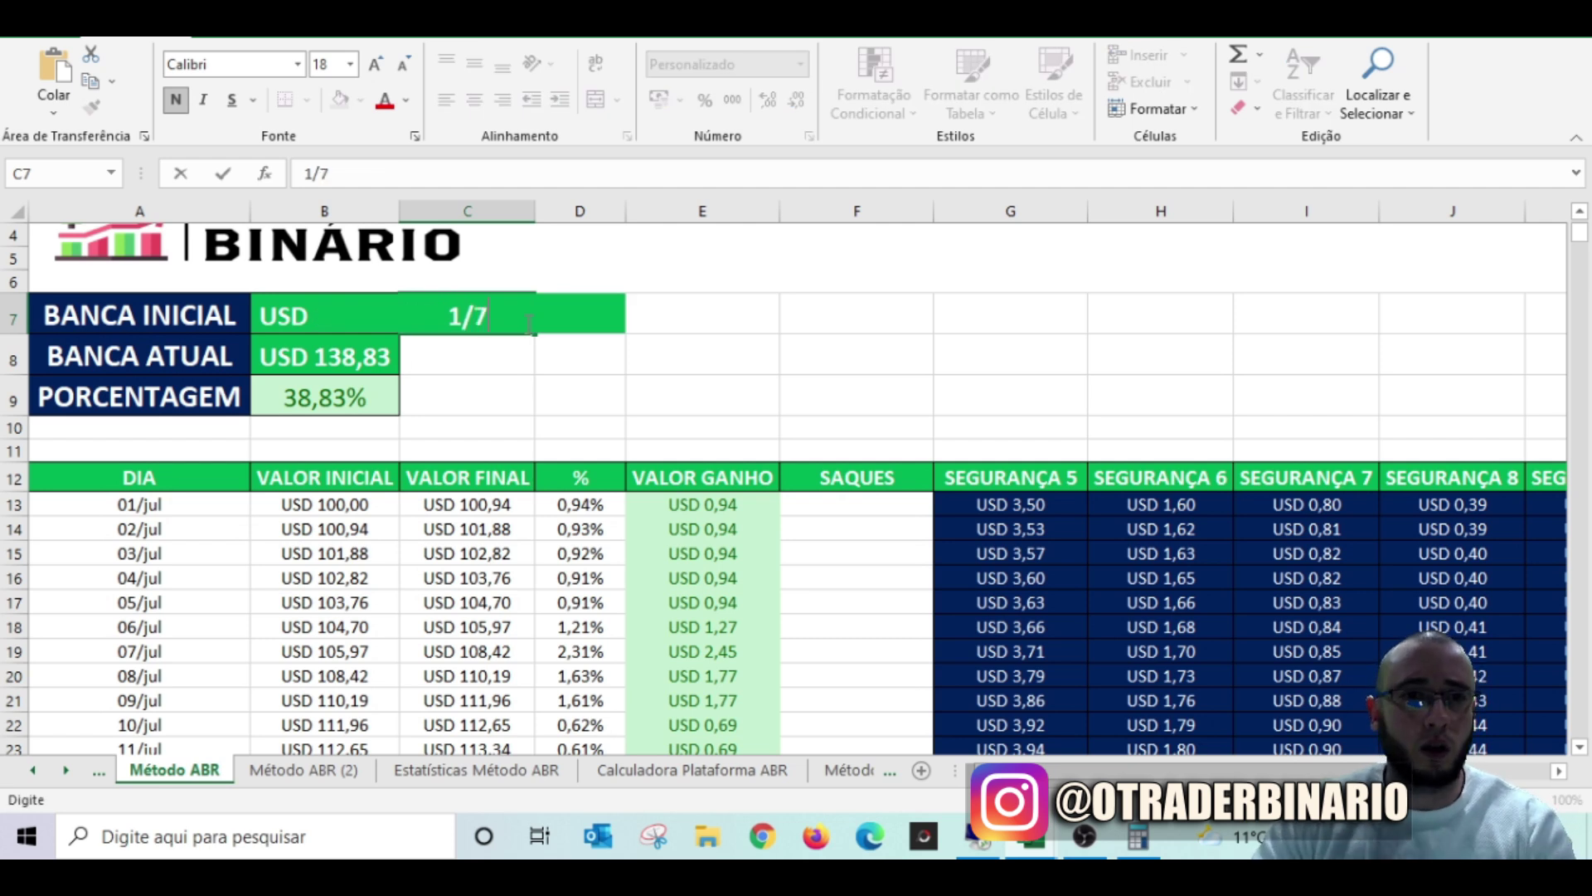
key(Tab)
Step: Review the bankroll summary and the 21/jul to 28/jul VALOR GANHO amounts and percentages in the Método ABR sheet
click(359, 319)
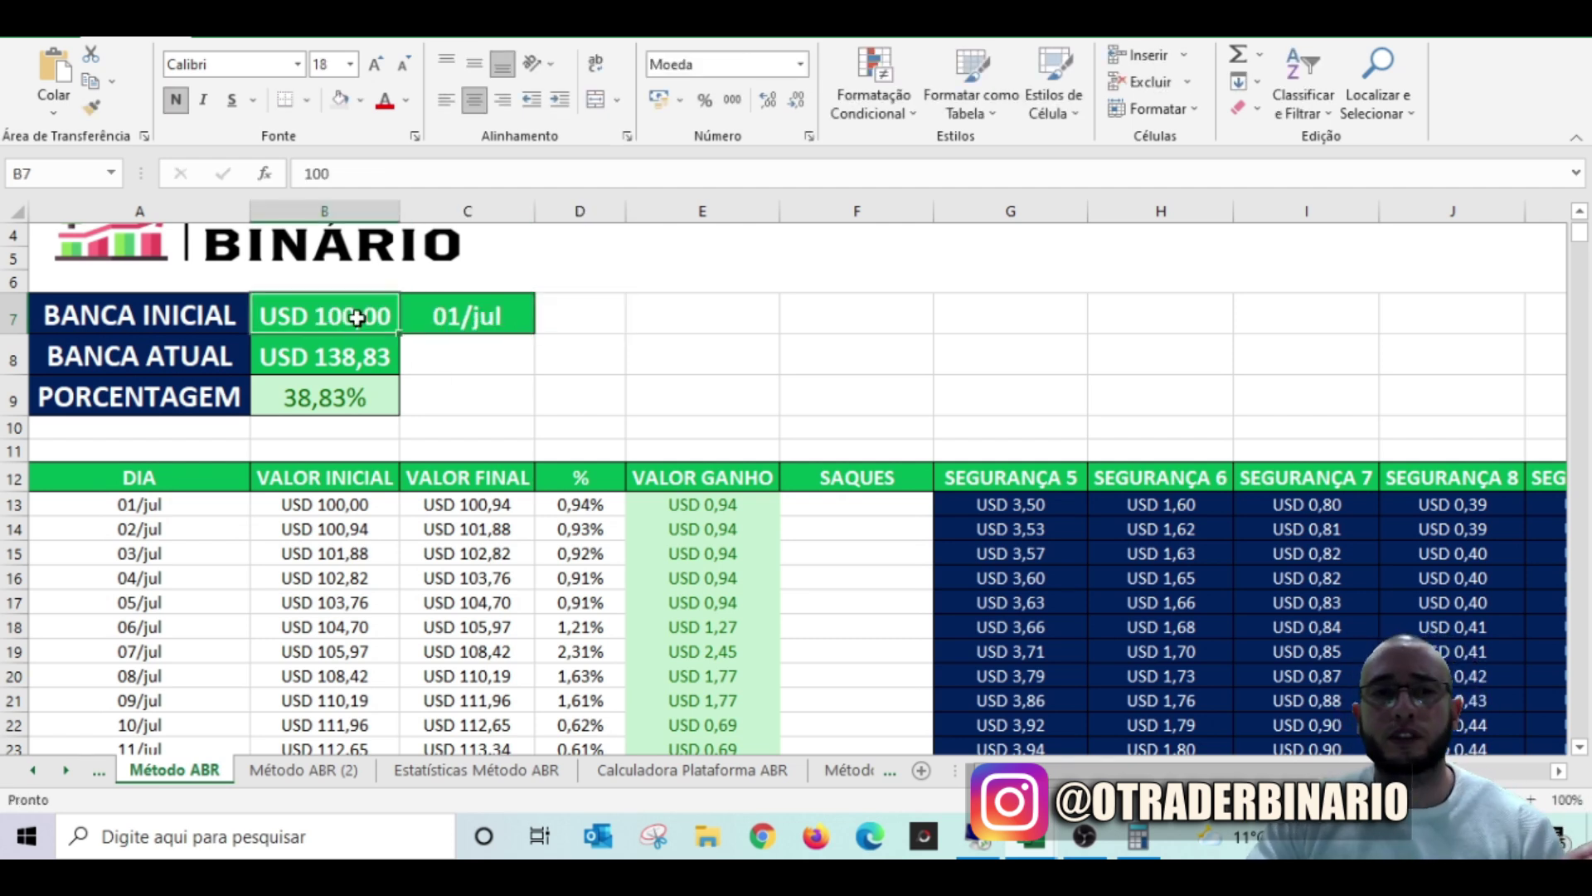
click(358, 354)
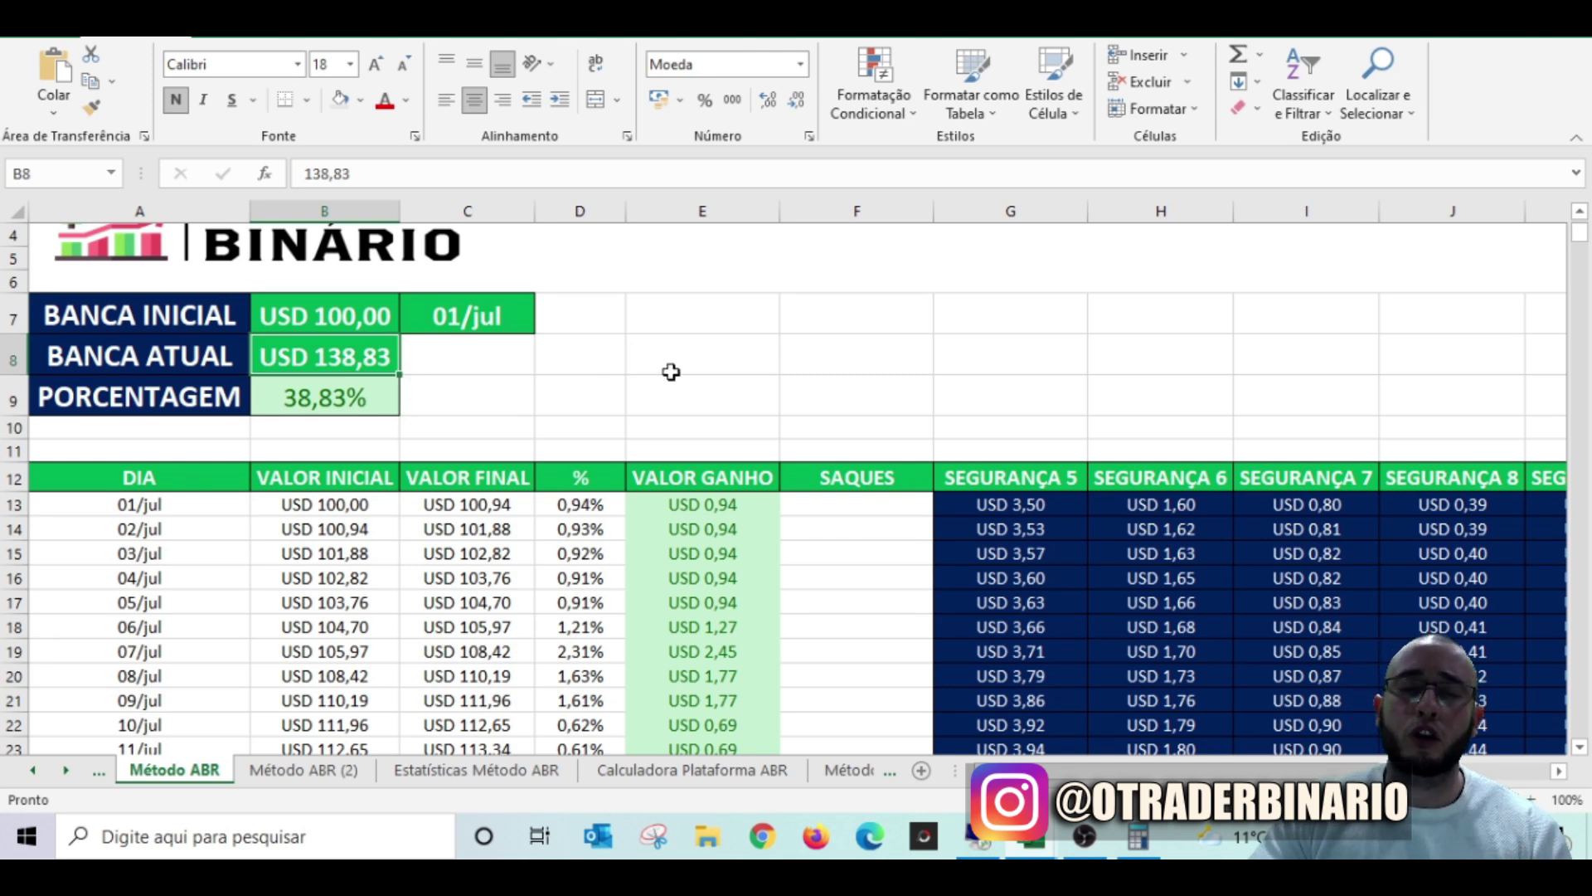
click(329, 392)
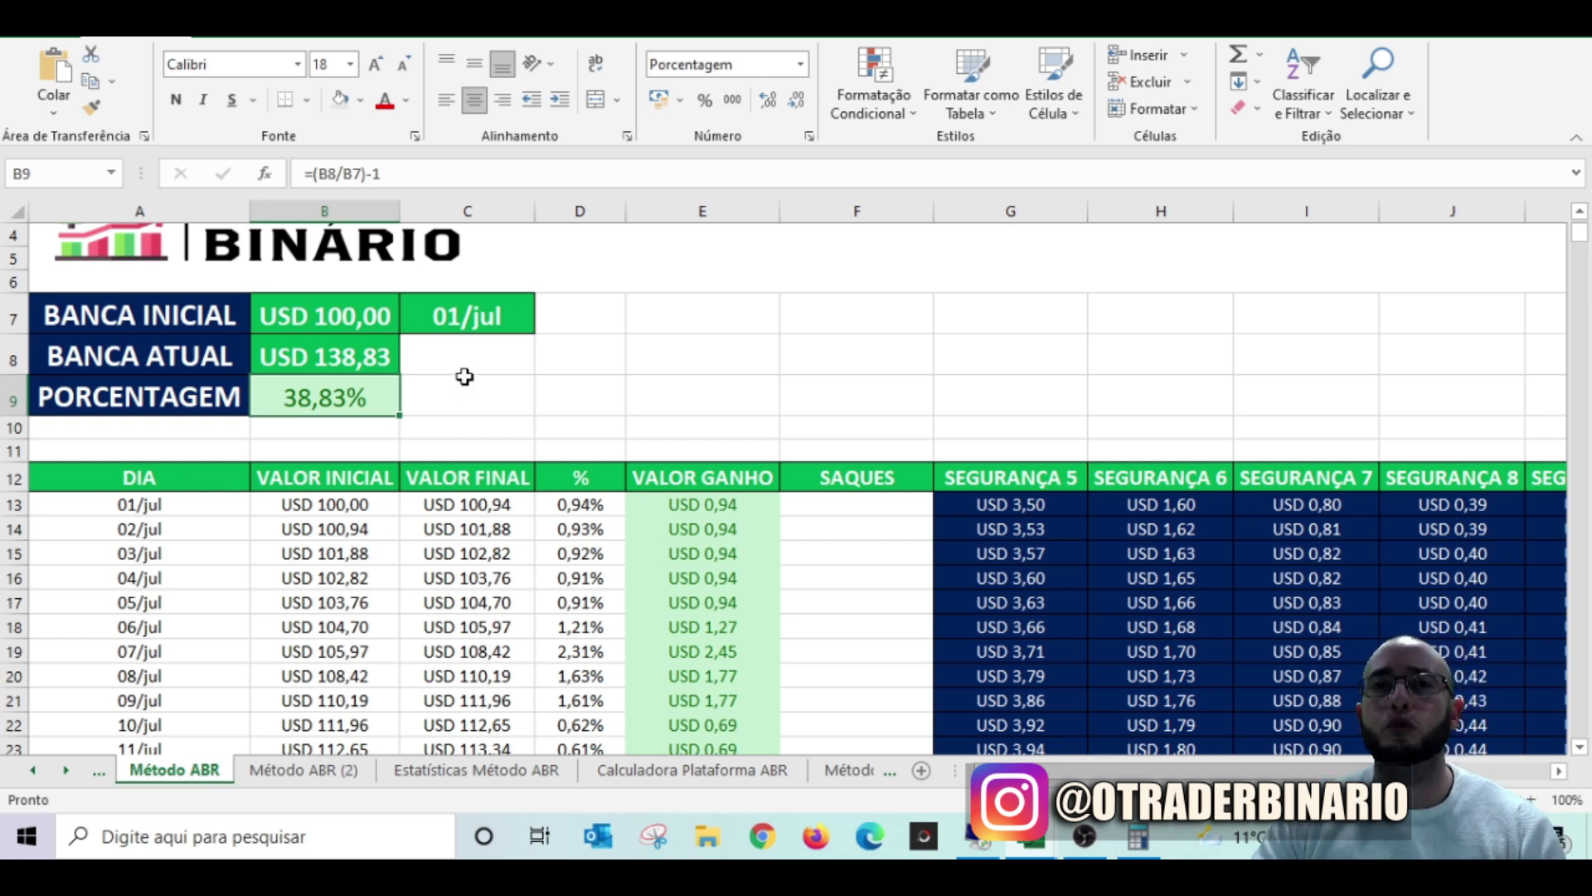
scroll(953, 361, down, 7)
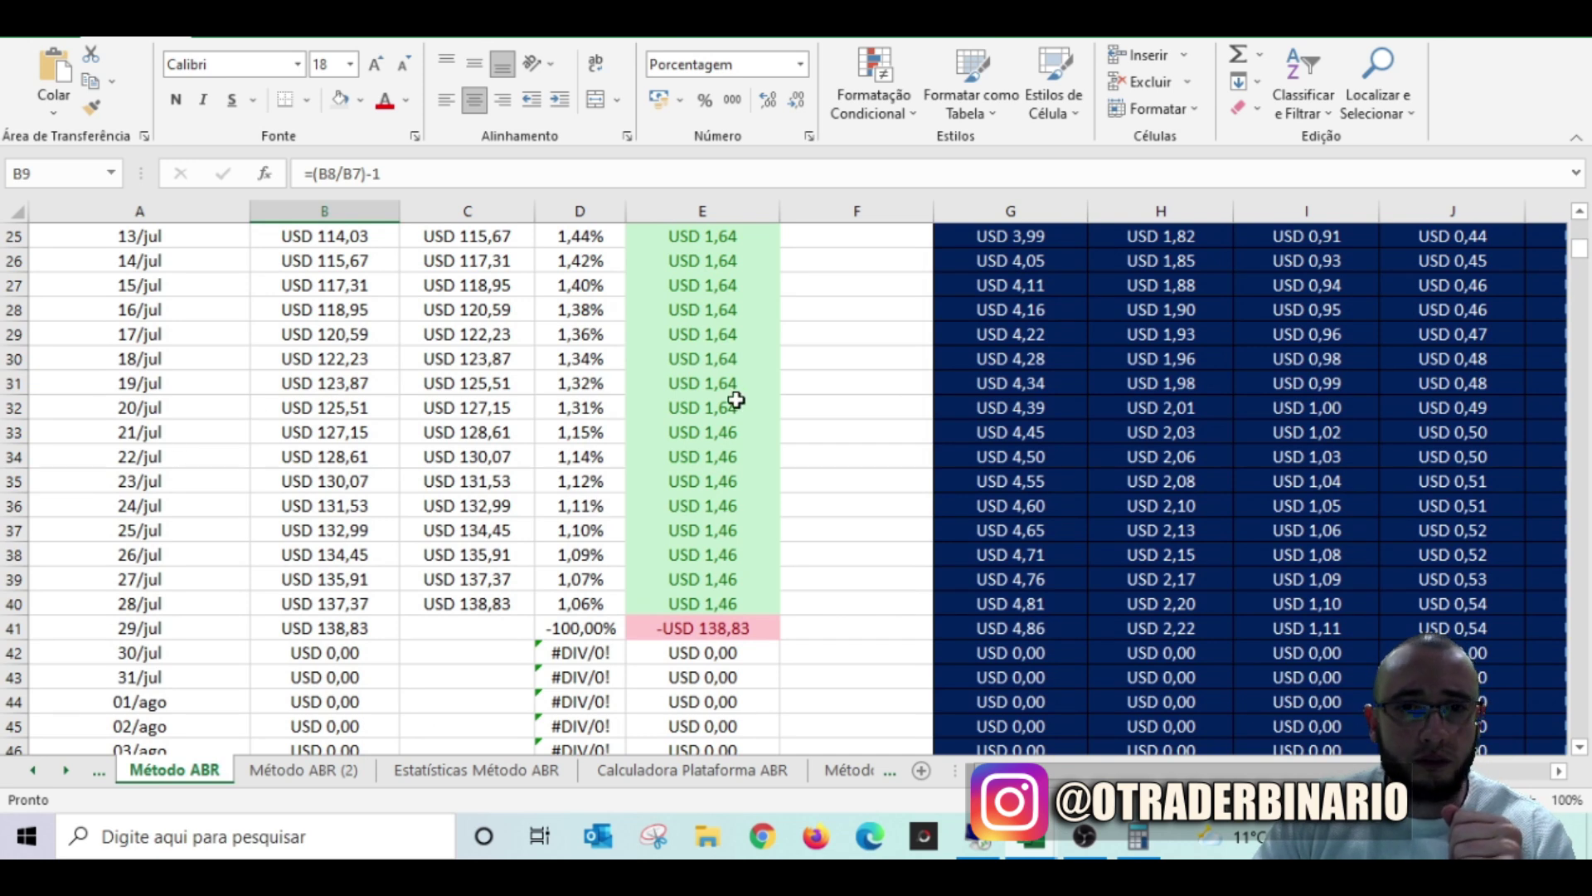
drag(734, 428, 737, 604)
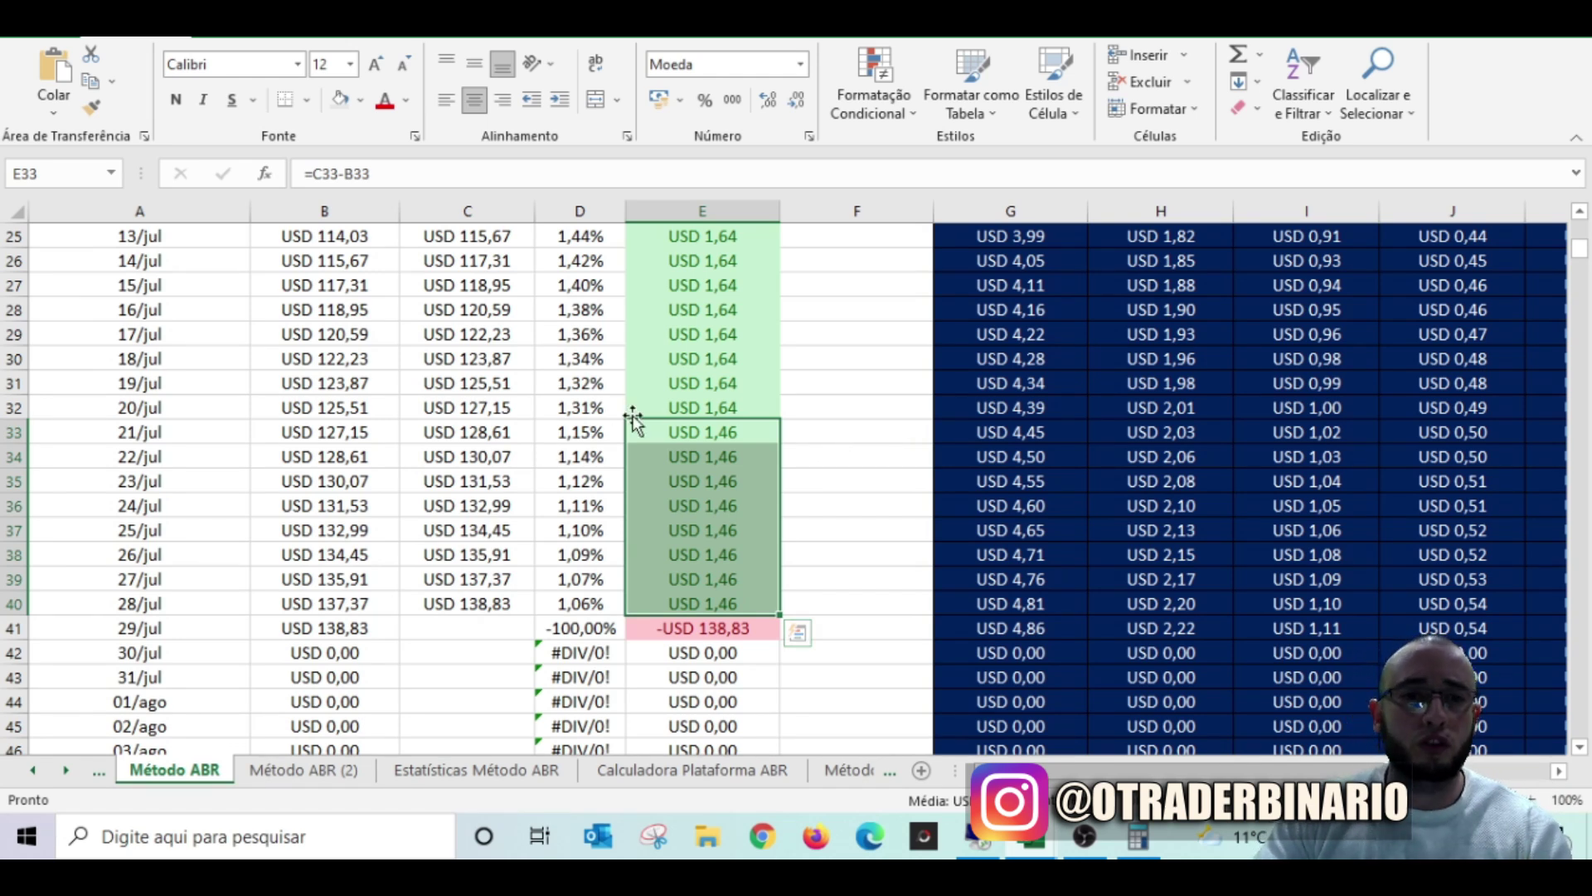
drag(600, 433, 612, 598)
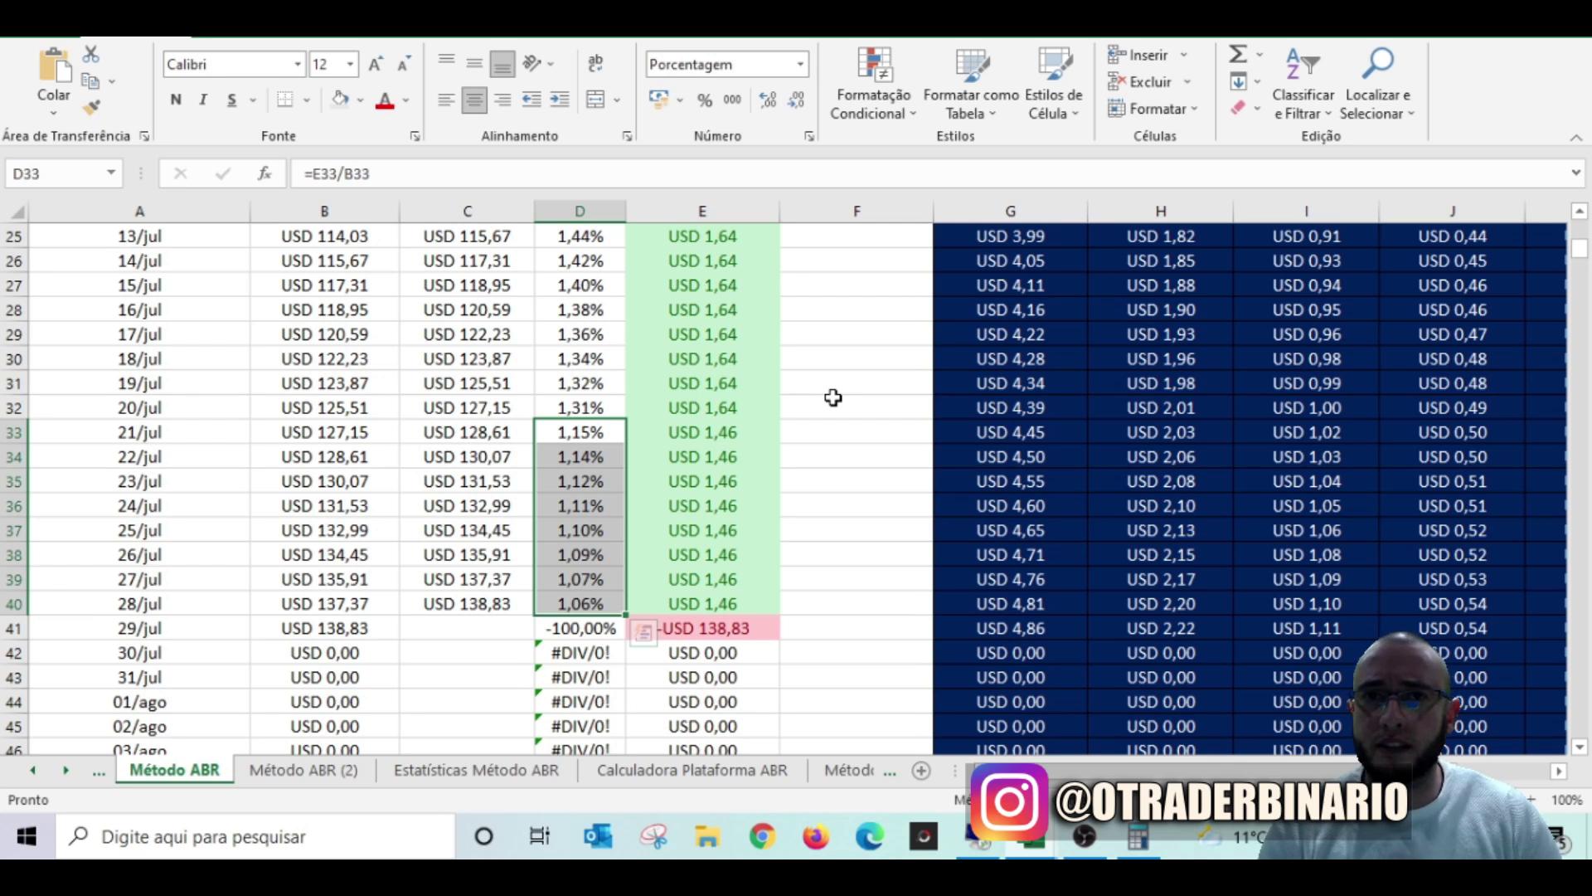
scroll(833, 397, up, 8)
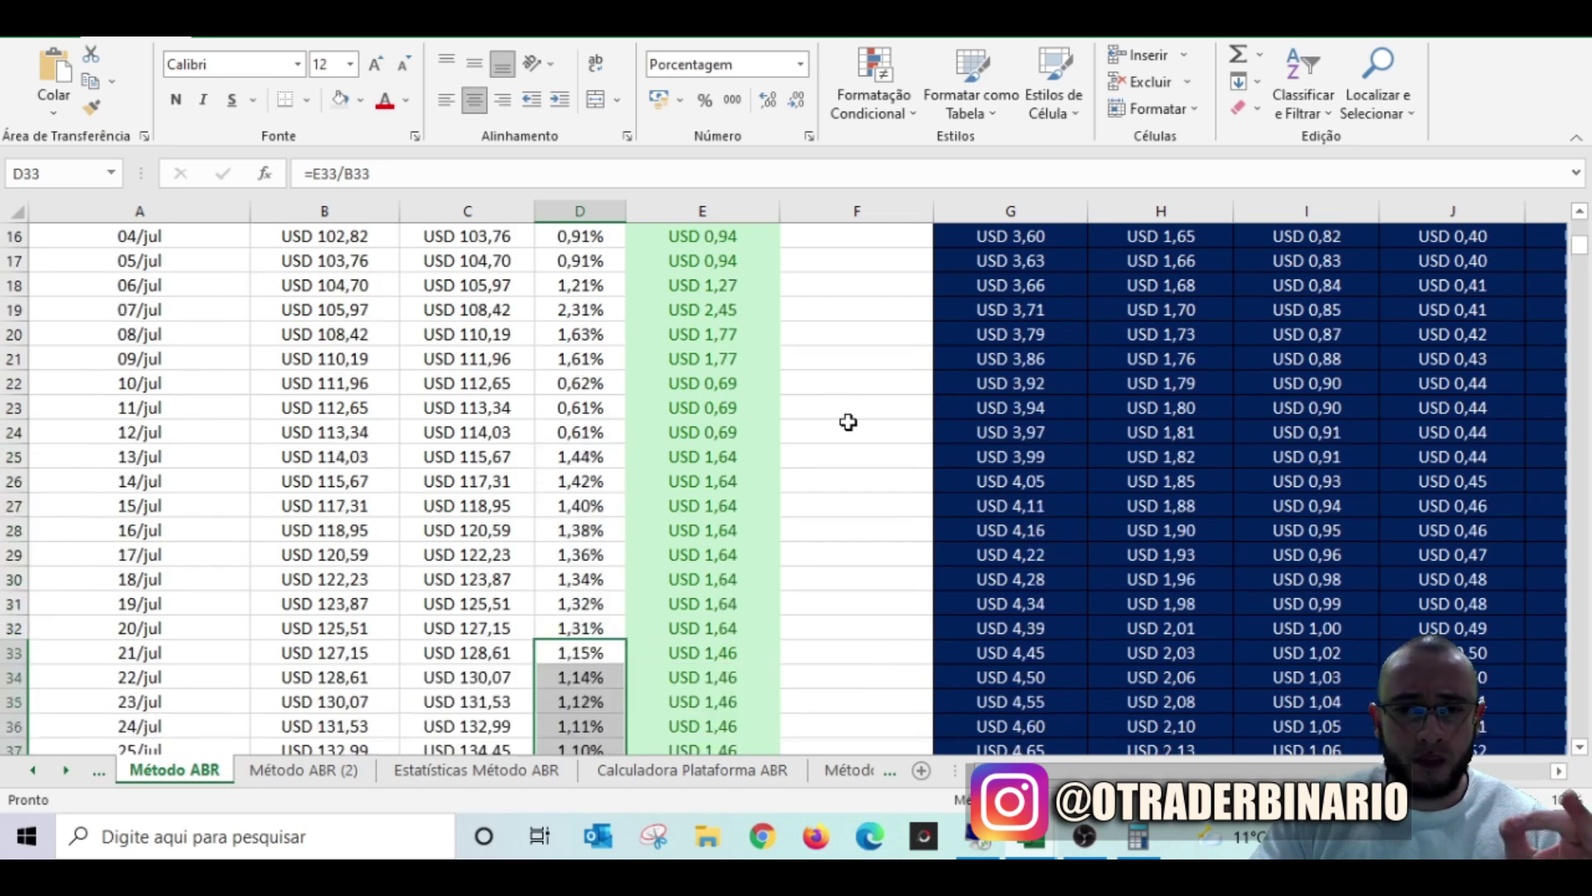
click(373, 386)
click(362, 427)
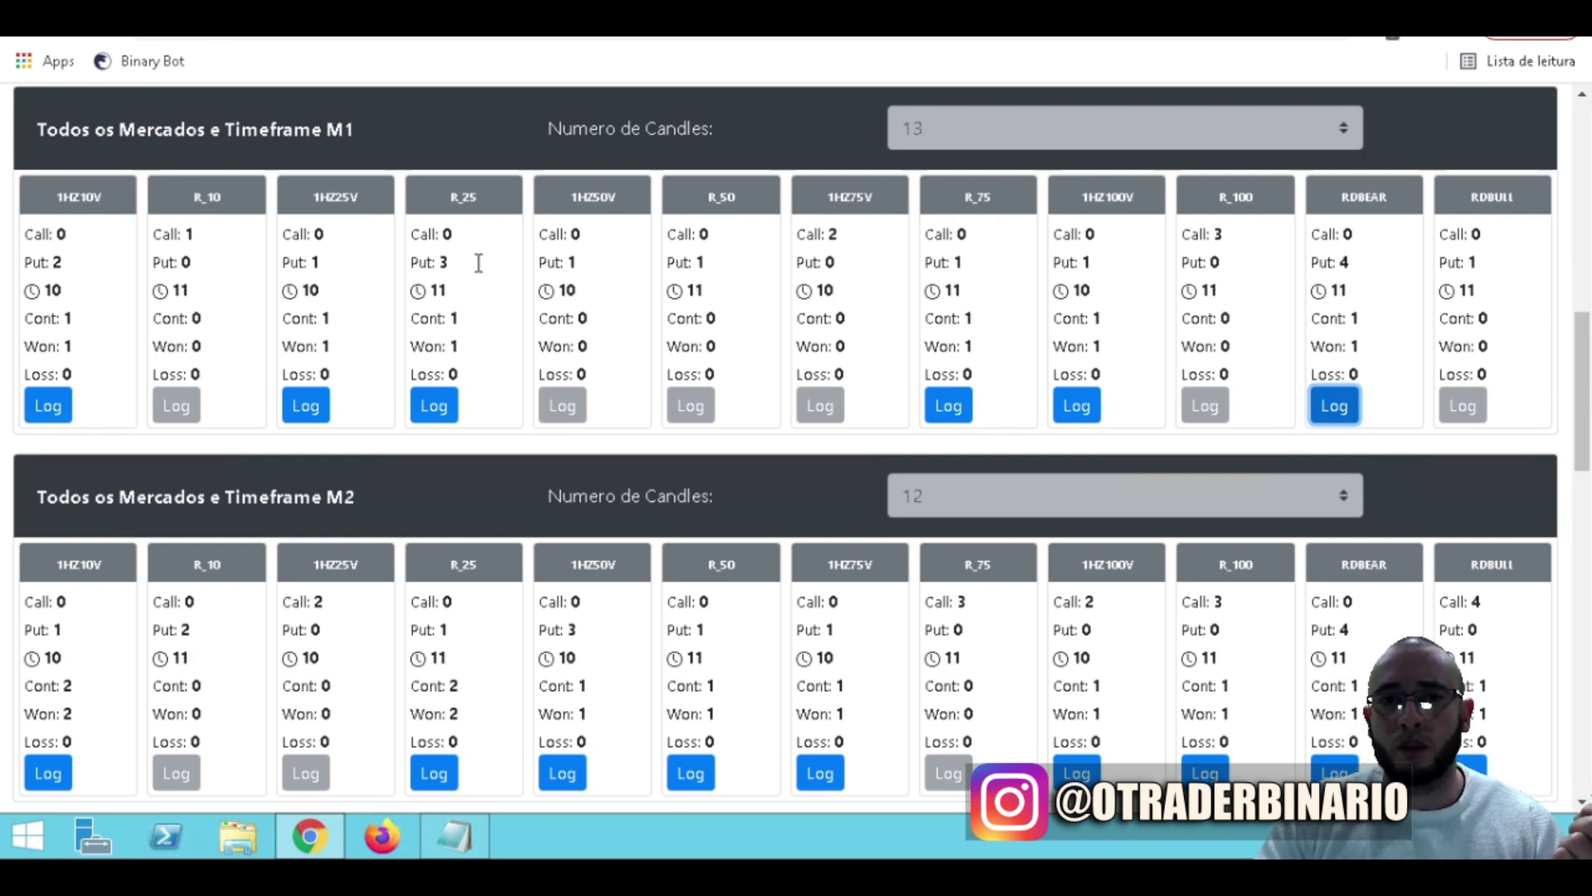
Step: Inspect the stakes in the R_25 M1 trade log, close it, and look over the M2 and M3 market panels
click(447, 412)
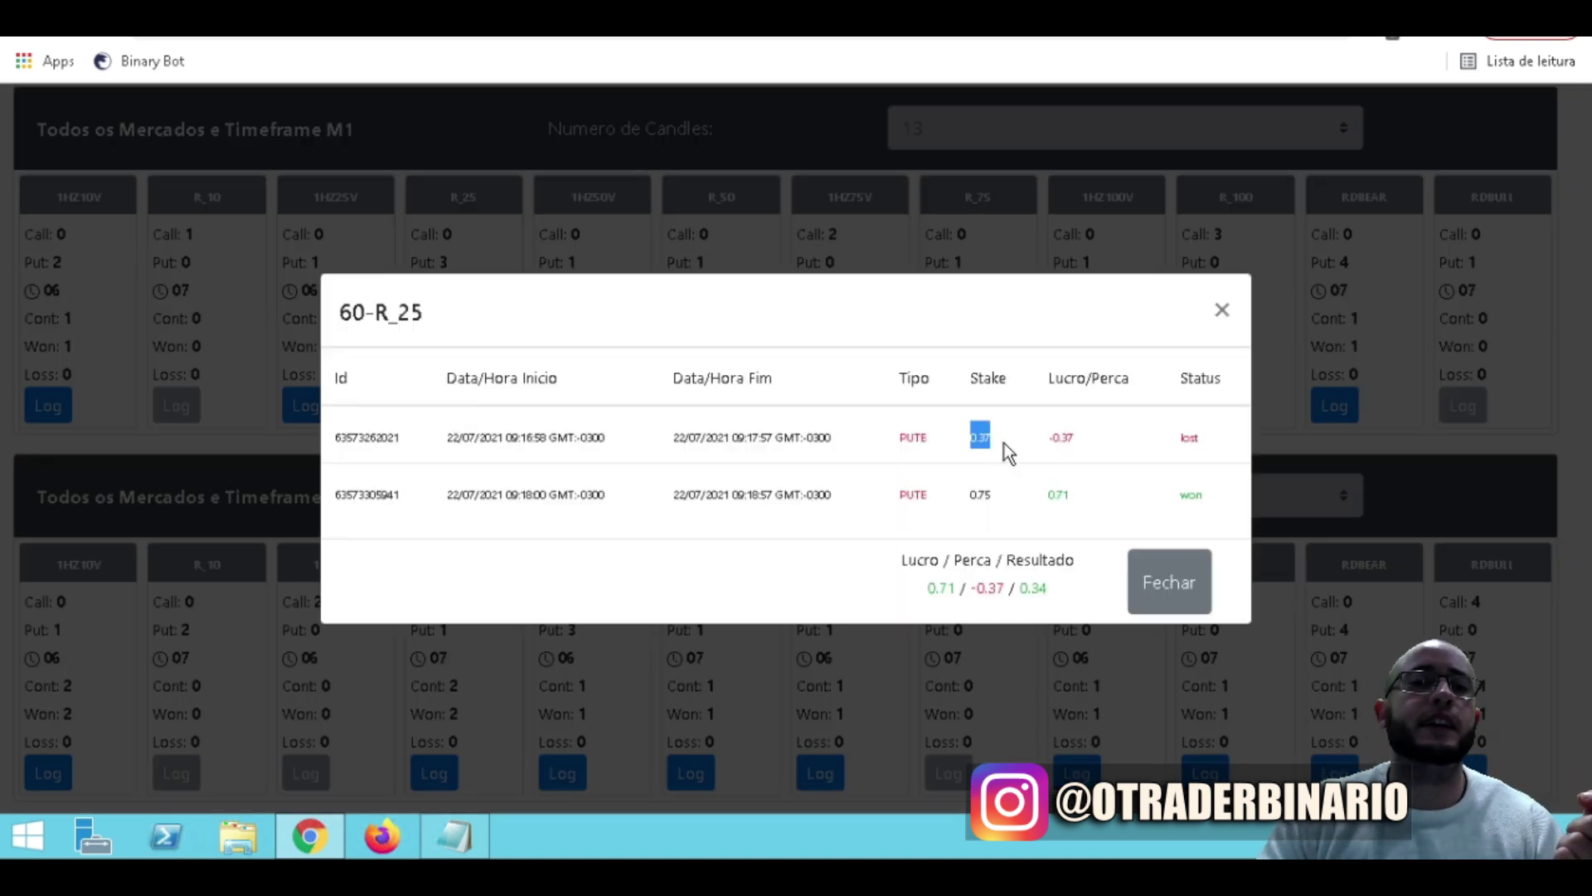
click(1186, 589)
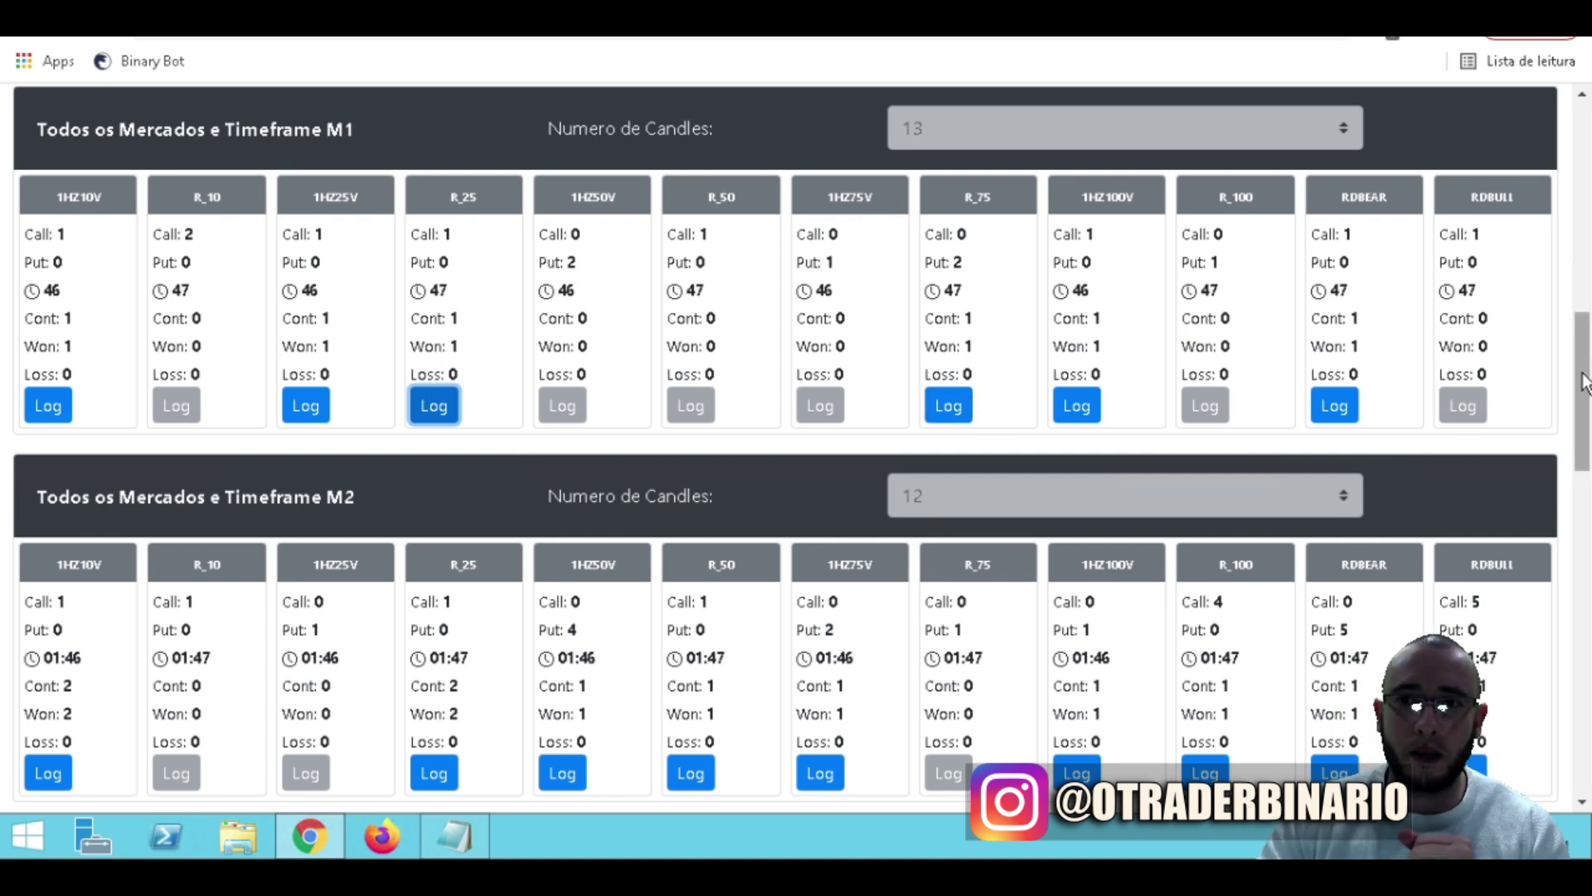
drag(1585, 383, 1589, 485)
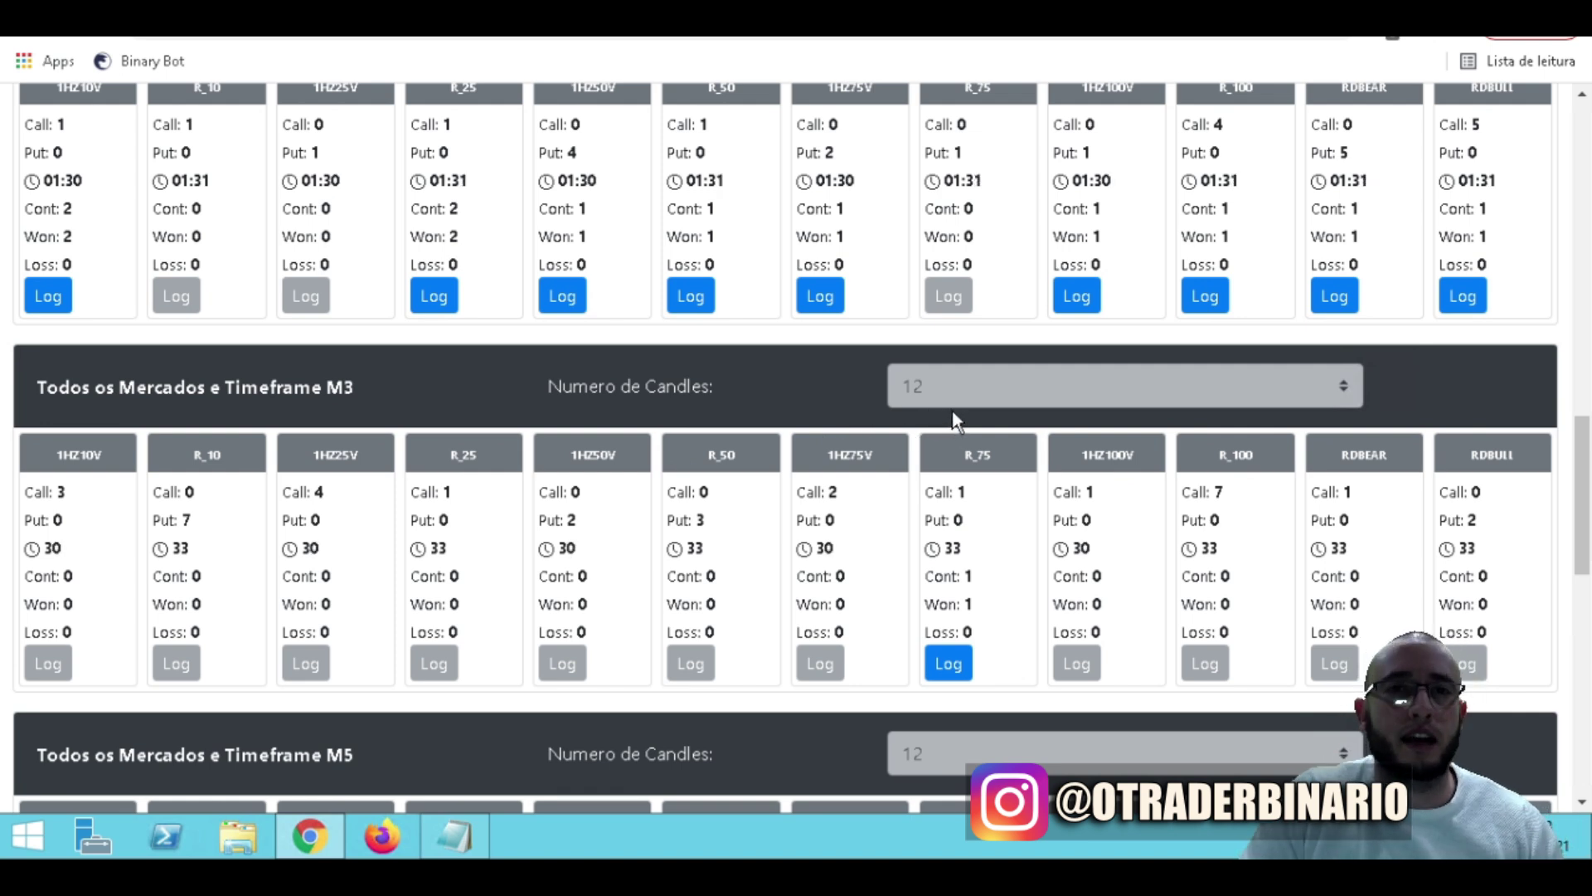
scroll(917, 388, up, 3)
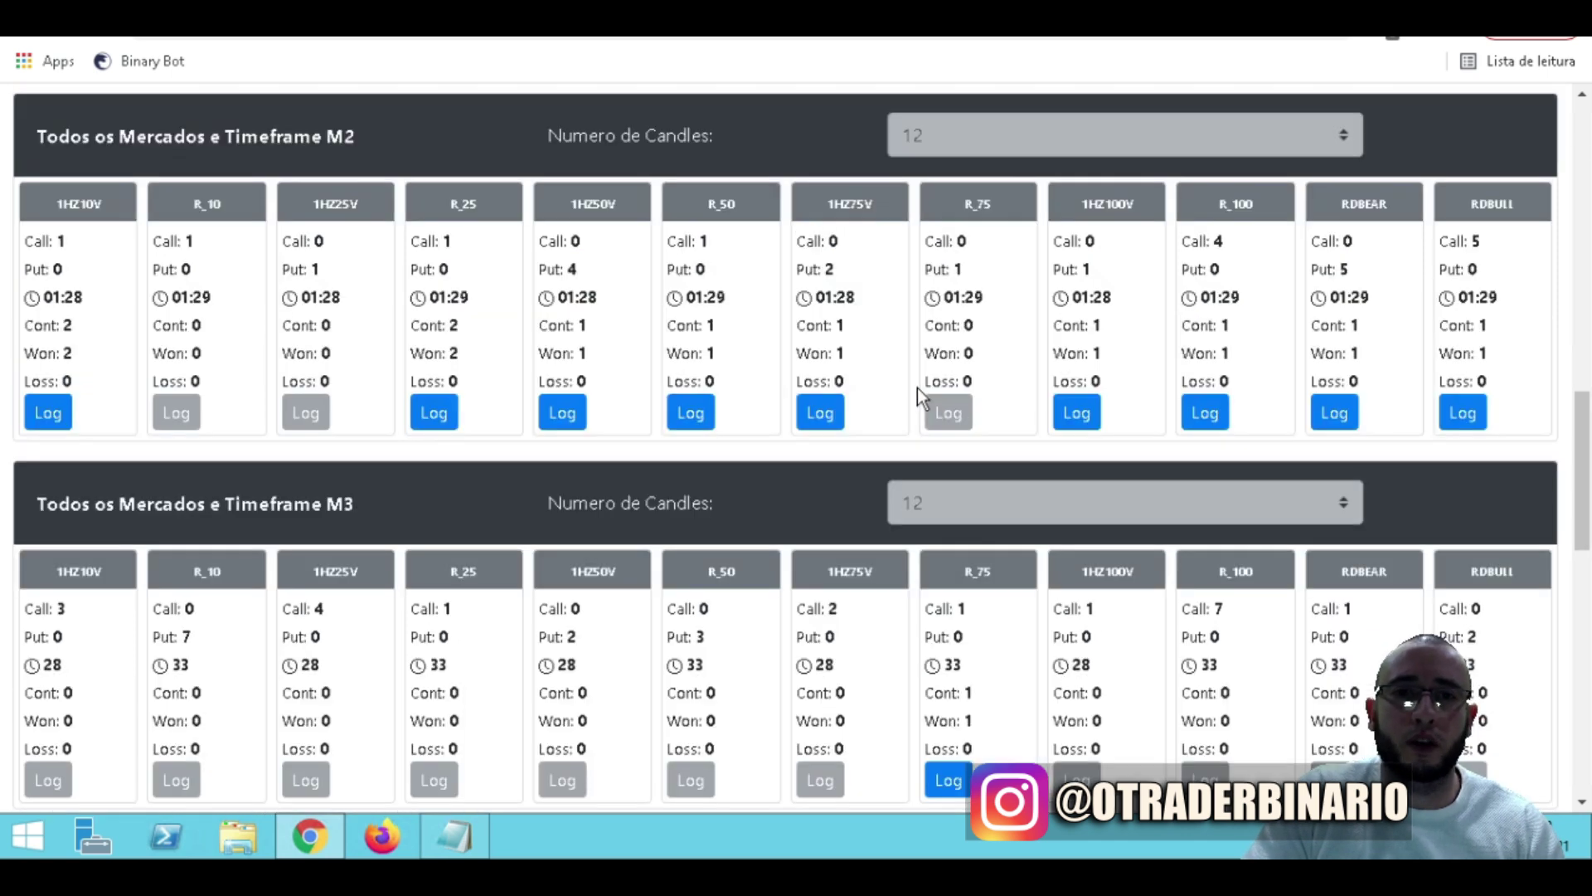
scroll(922, 412, down, 3)
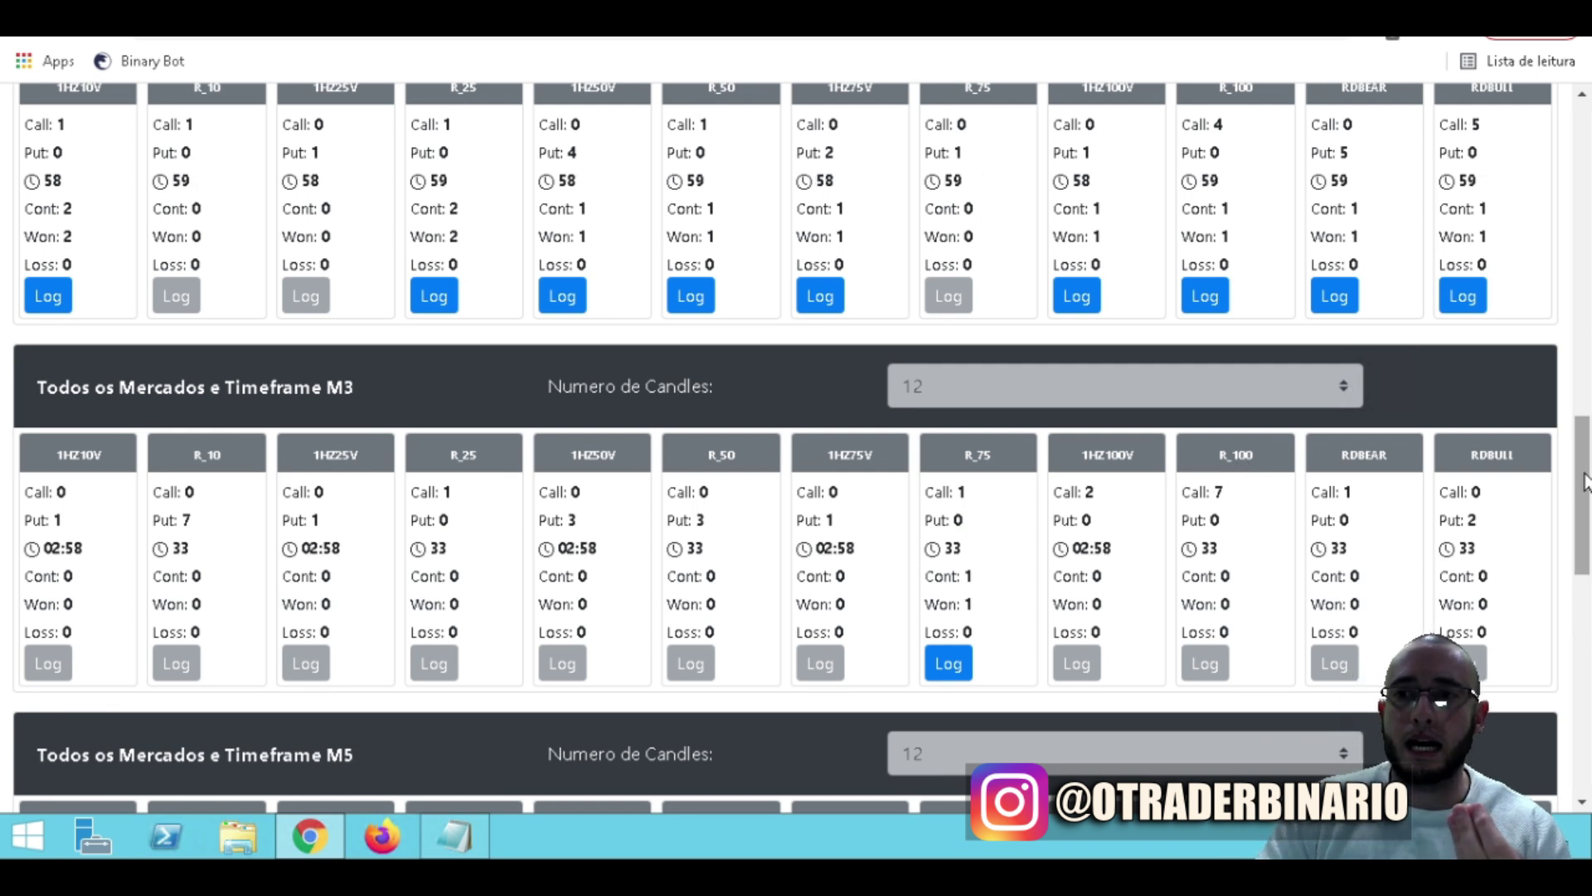
Step: Examine the stakes and results in the R_75 trade log of timeframe M5, then close it
drag(1584, 481, 1584, 584)
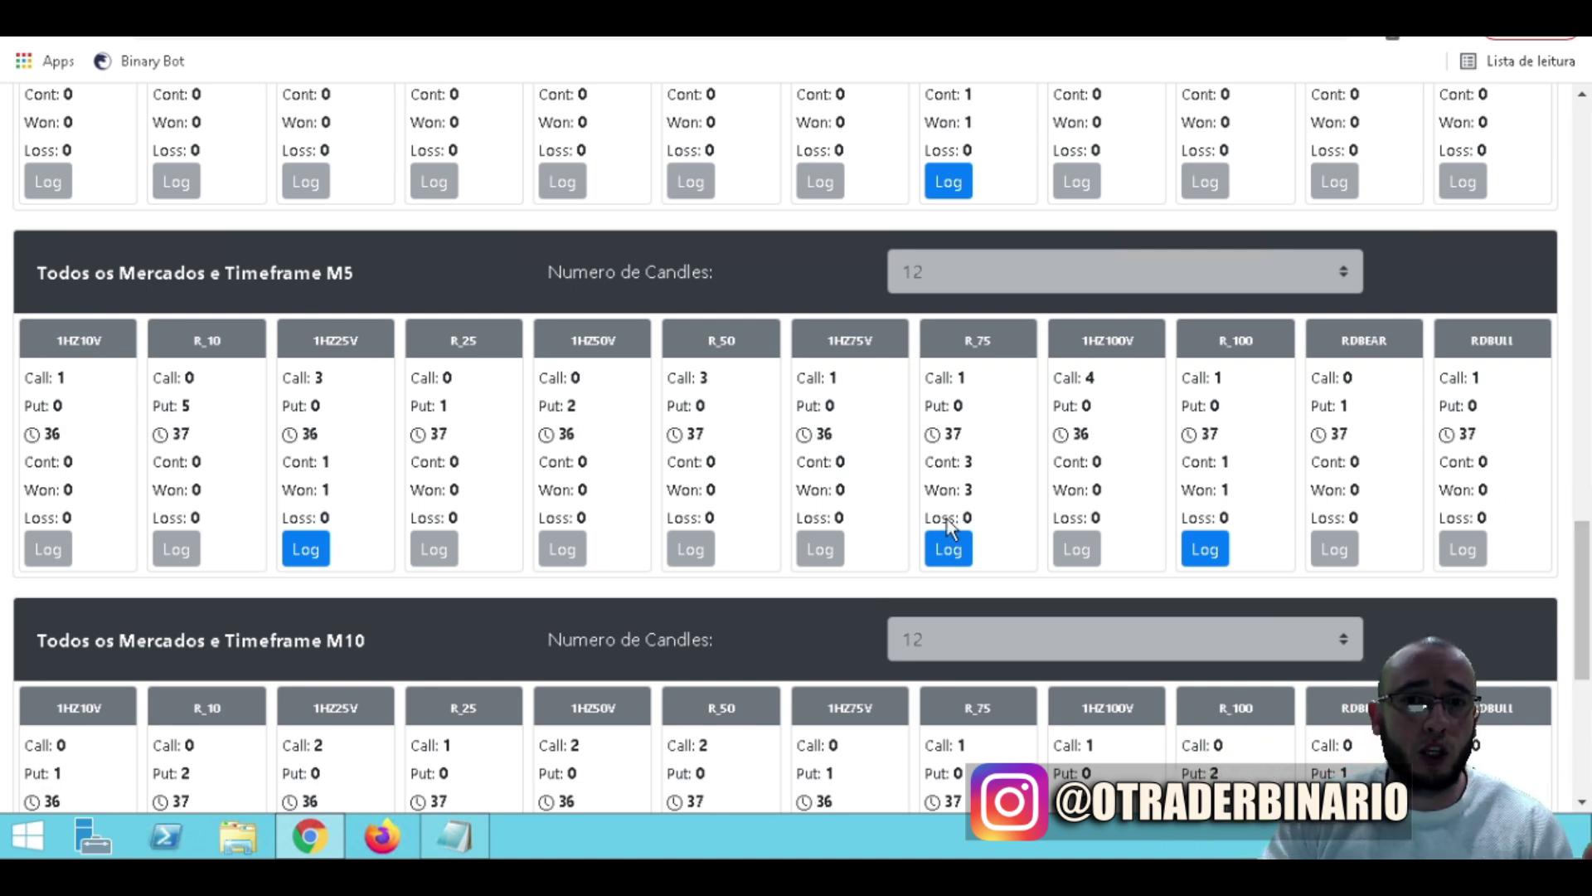
click(954, 546)
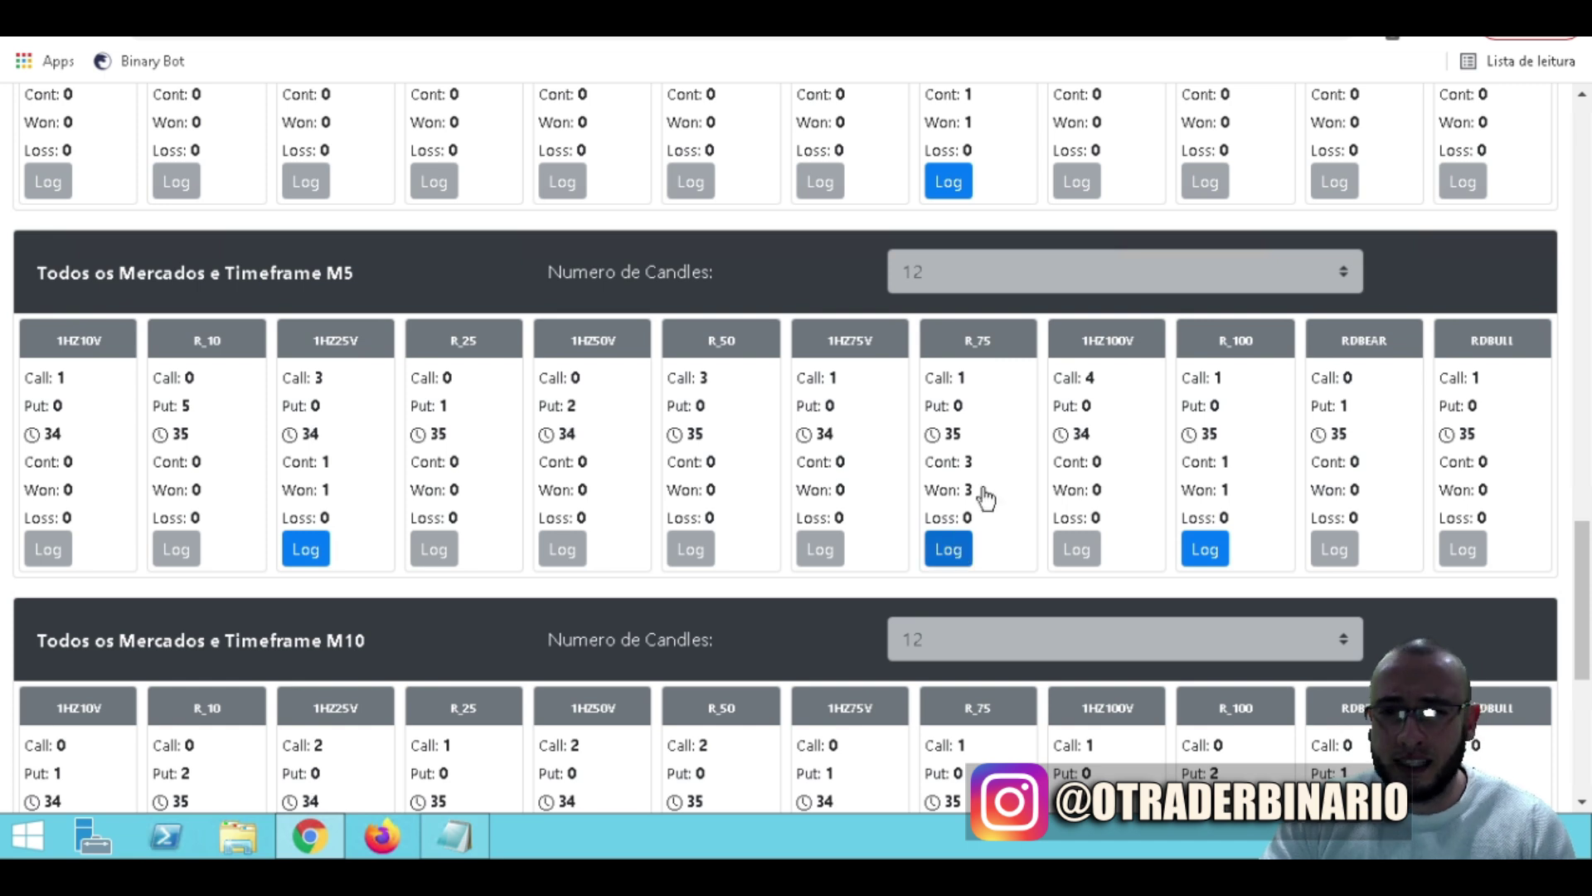
click(952, 548)
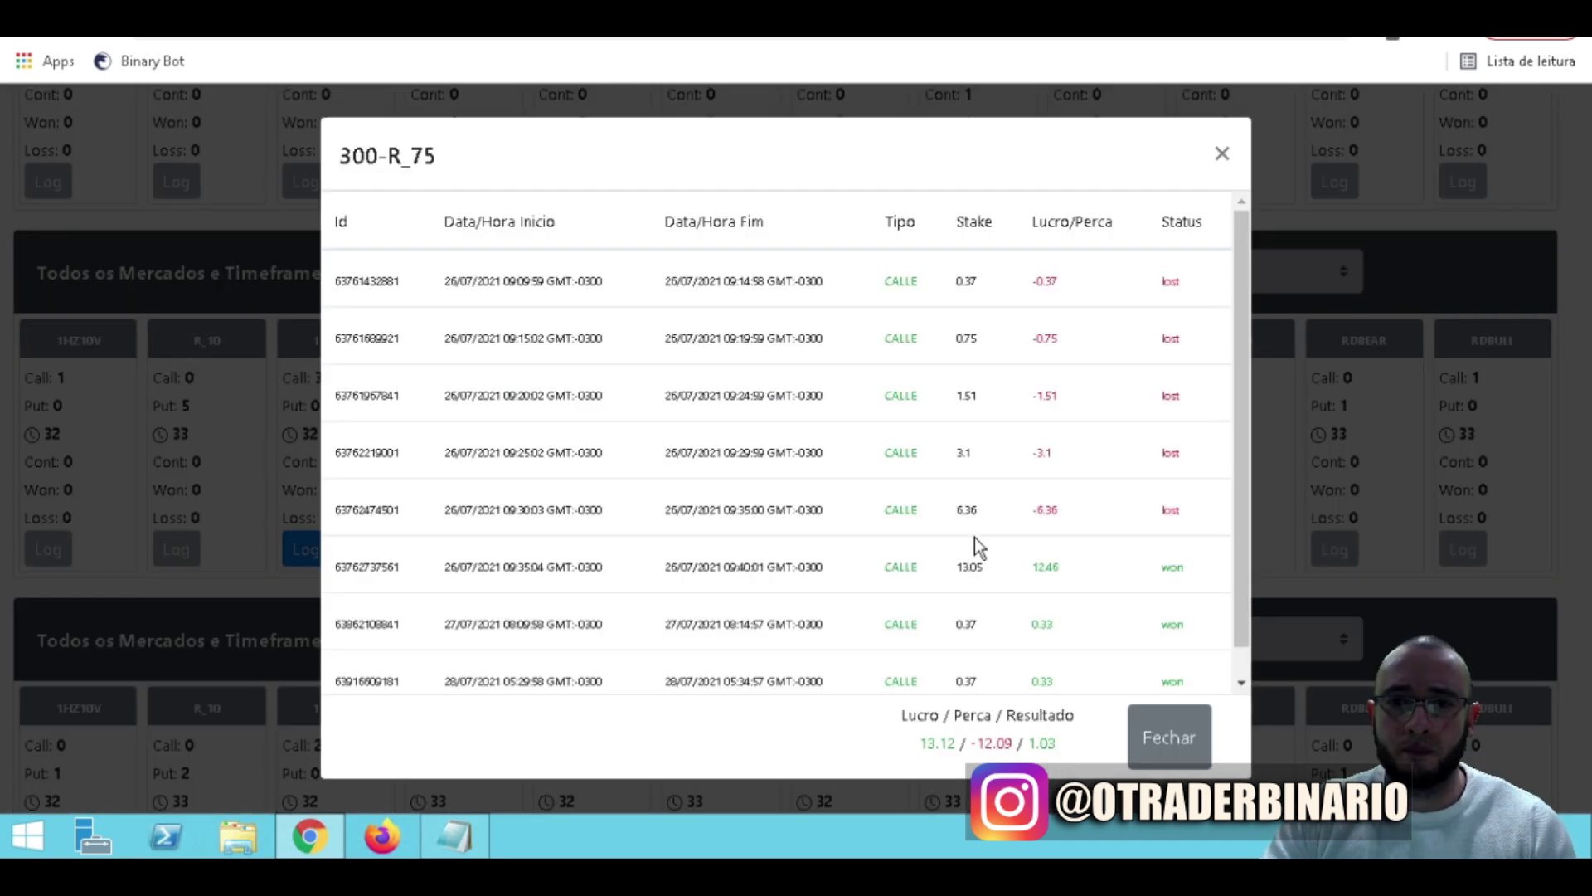
scroll(1103, 421, down, 1)
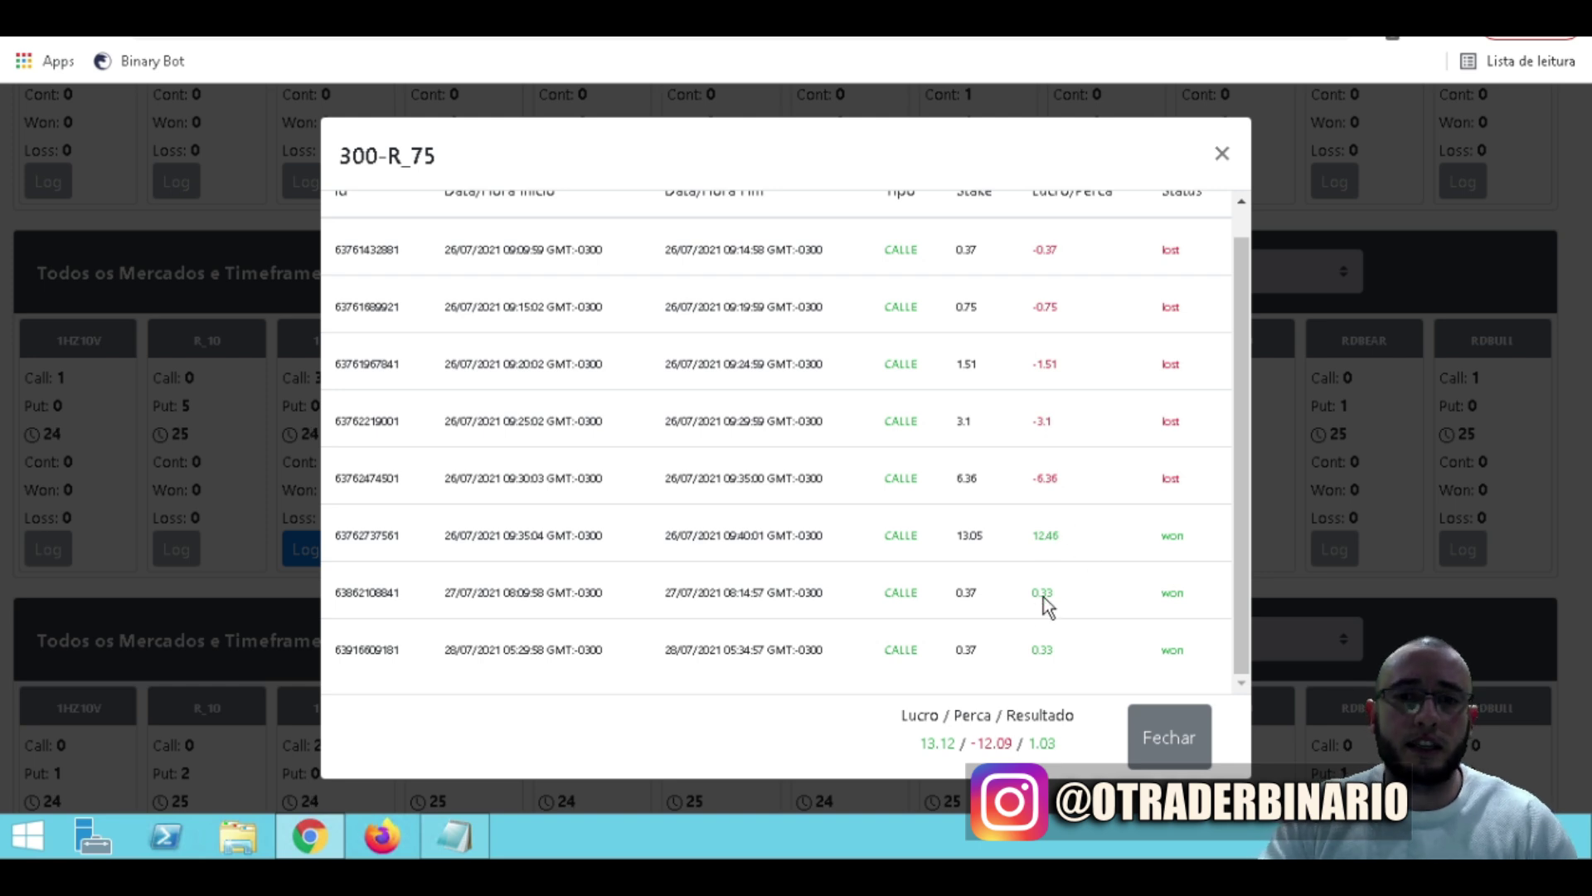
click(1222, 154)
scroll(1062, 304, down, 6)
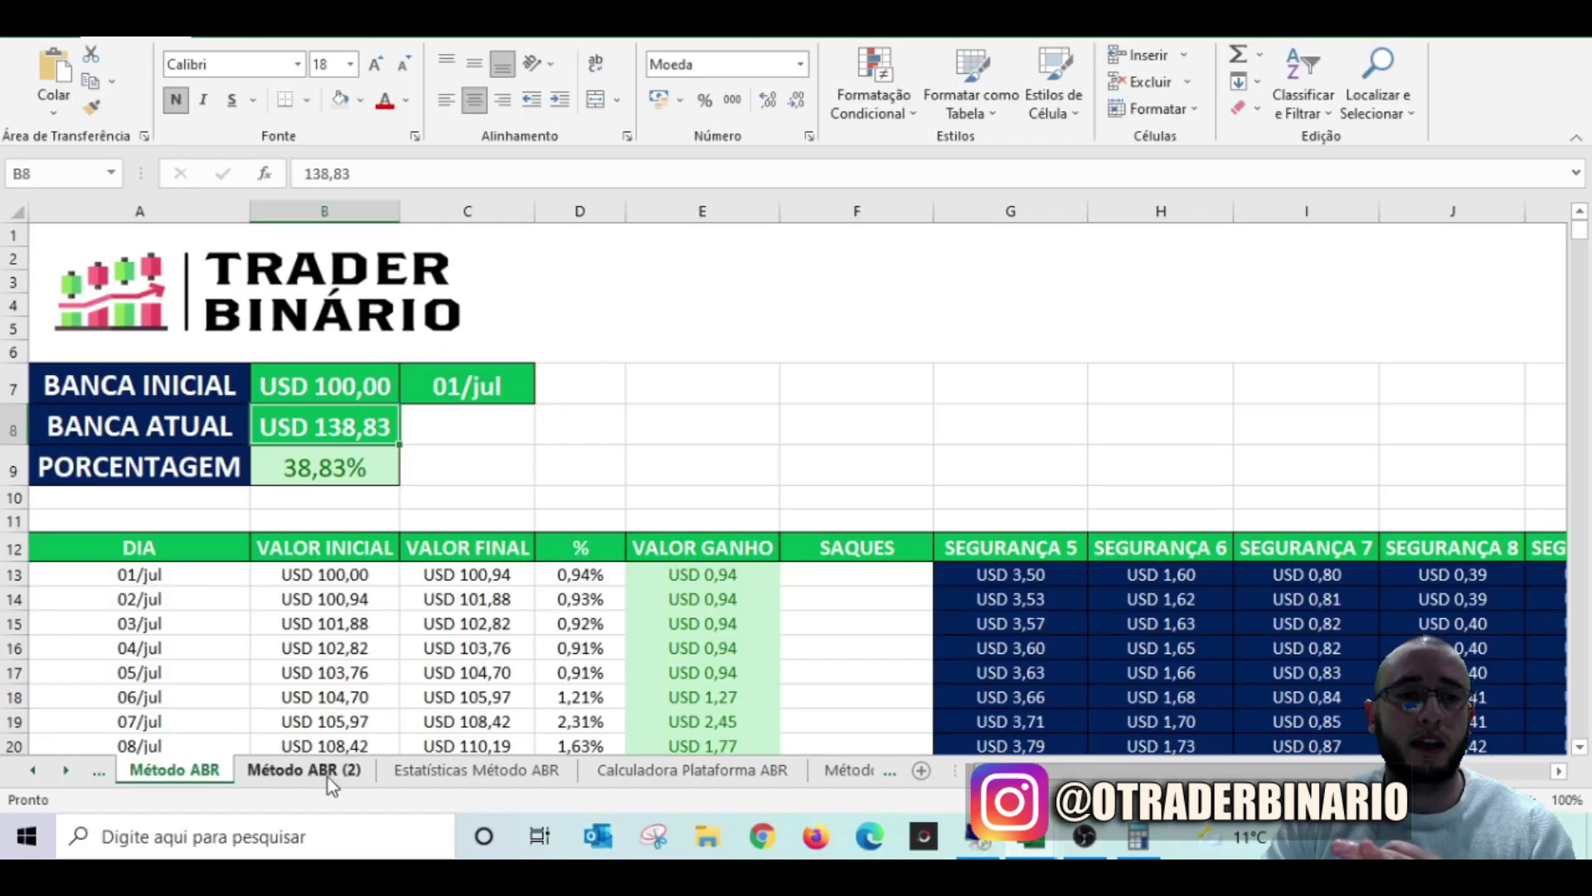
Step: Open the Método ABR (2) sheet and inspect its BANCA INICIAL and BANCA ATUAL values
click(340, 778)
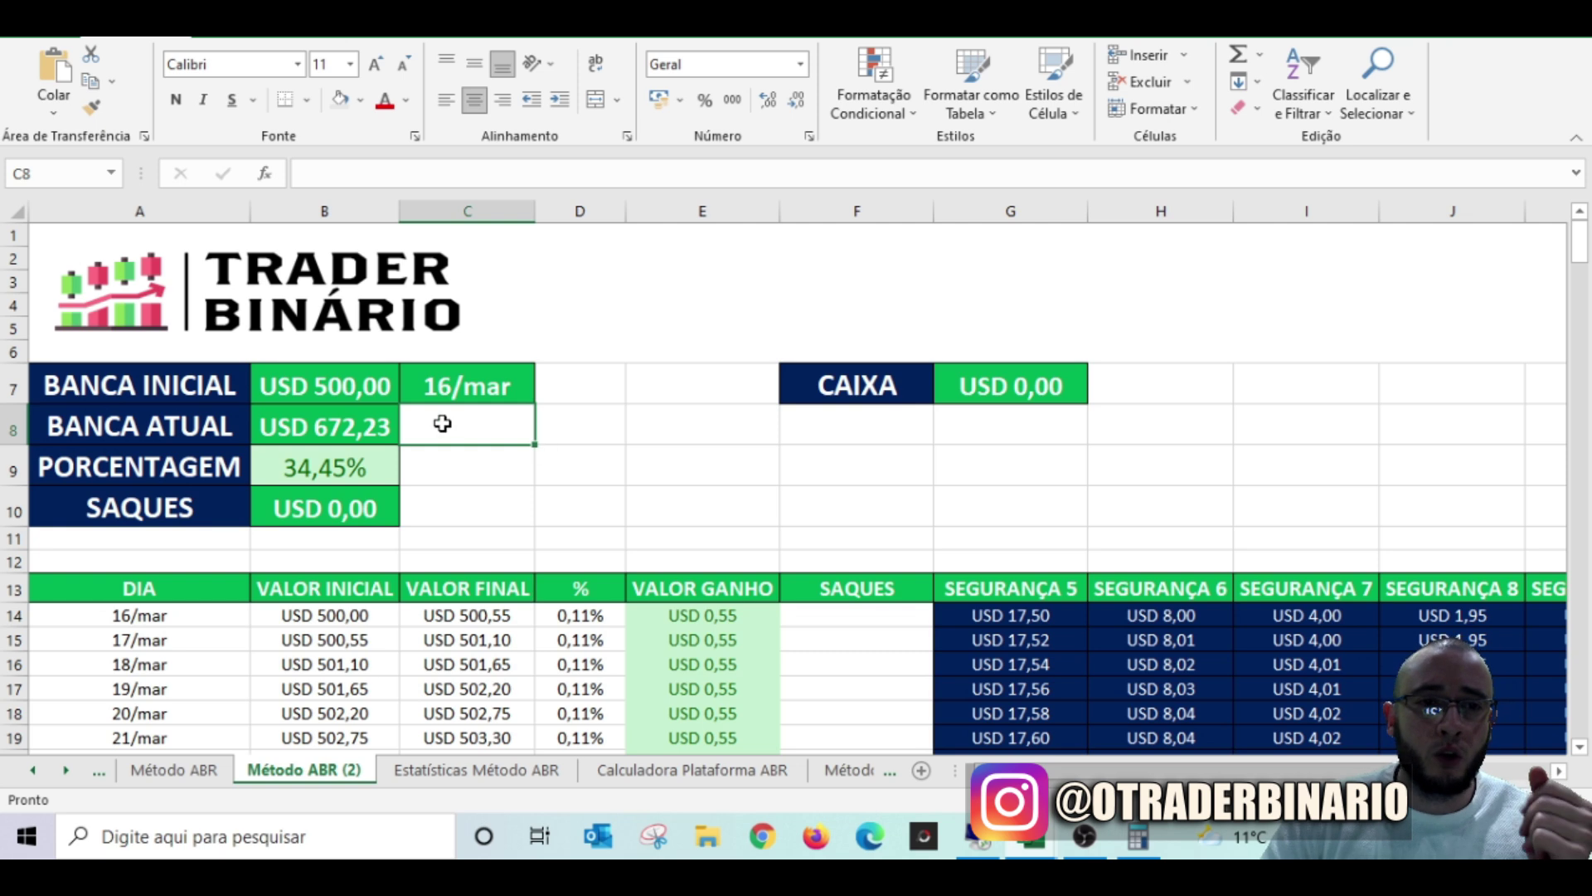
click(386, 384)
click(591, 482)
click(366, 426)
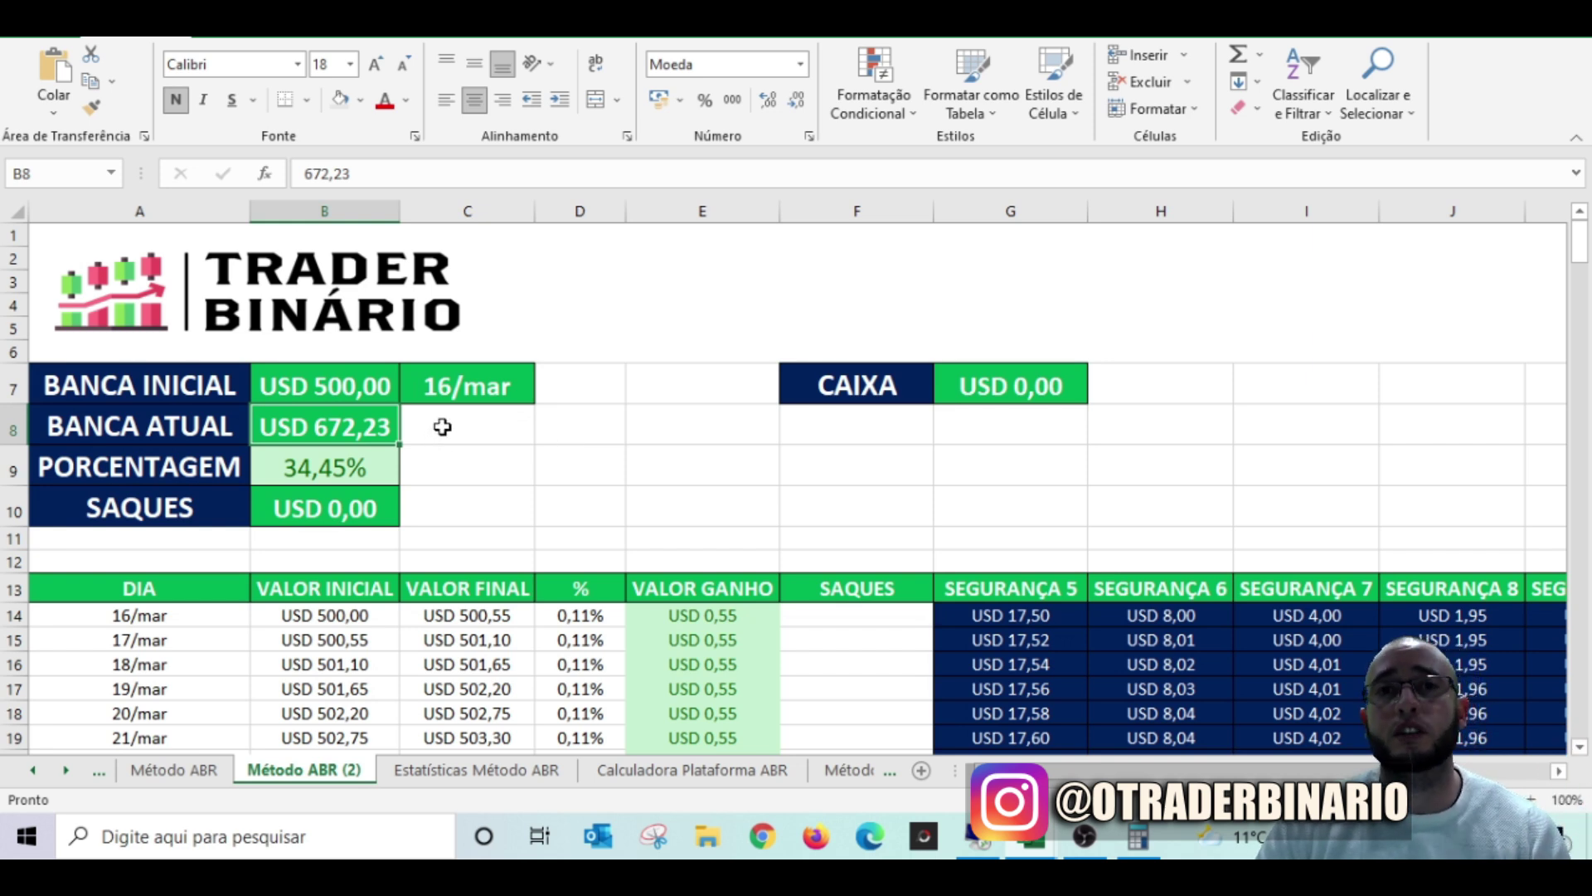
Step: Go through the daily results down to July and examine the percentages for 21/jul to 28/jul
scroll(572, 477, down, 4)
scroll(683, 467, down, 11)
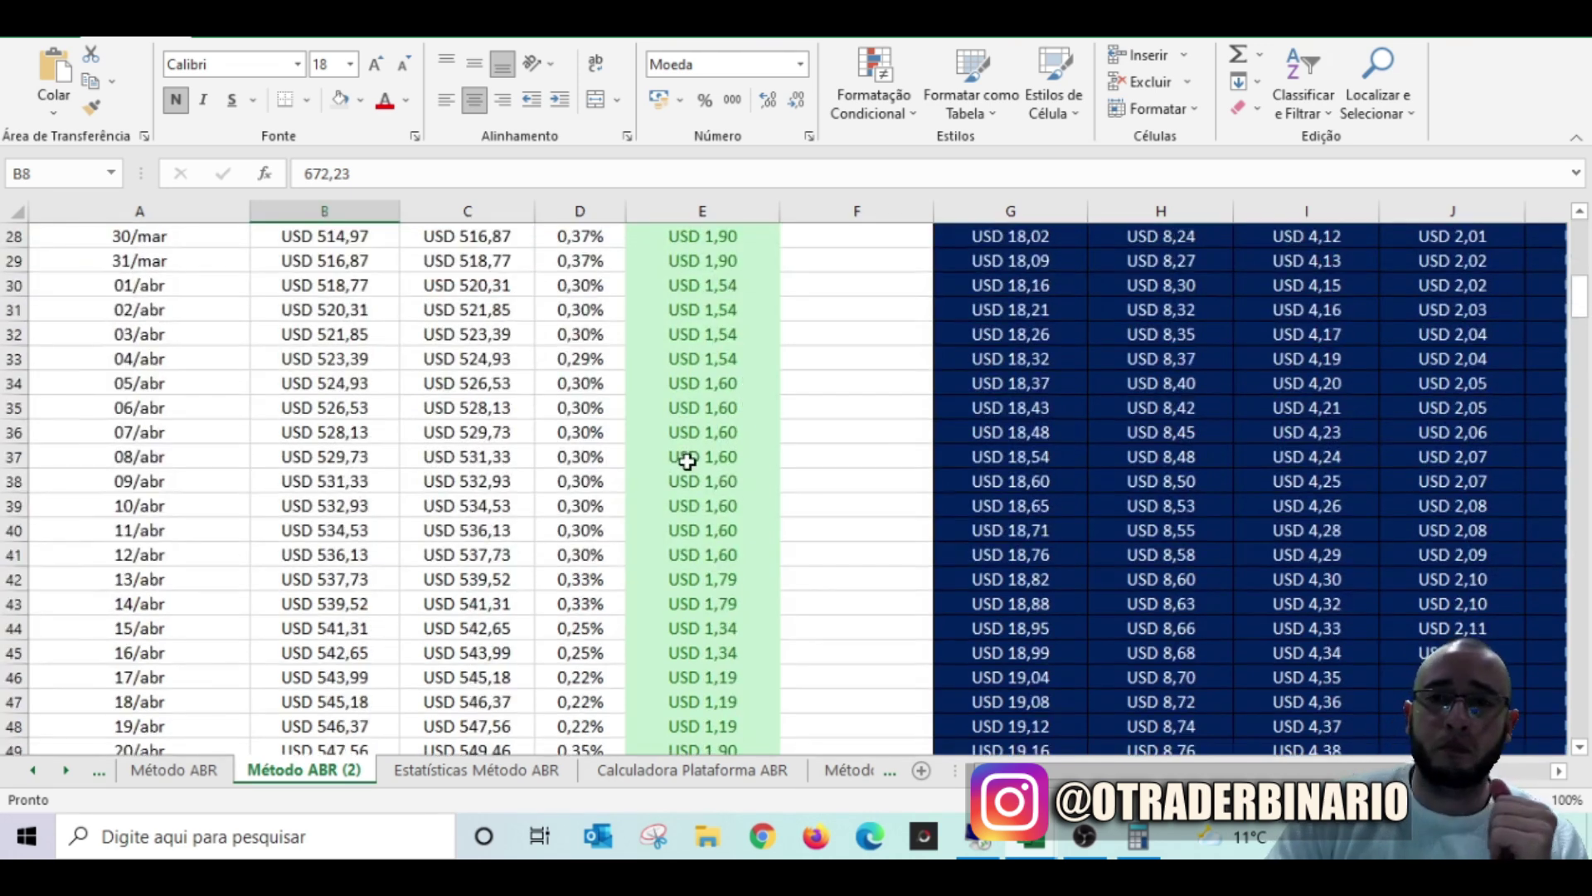
scroll(683, 470, down, 15)
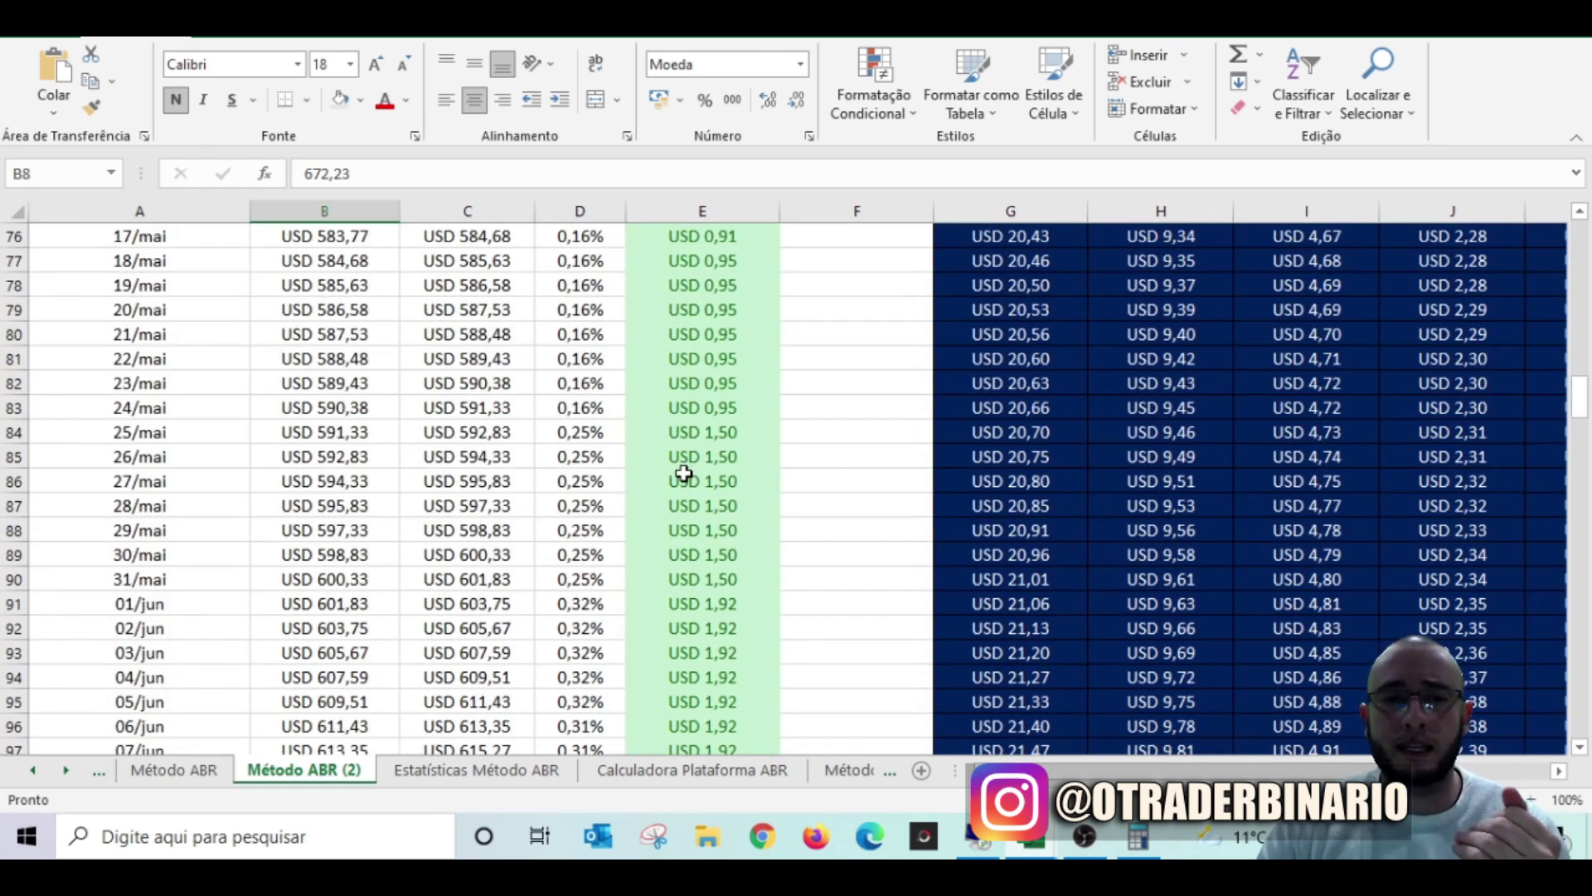
scroll(683, 473, down, 15)
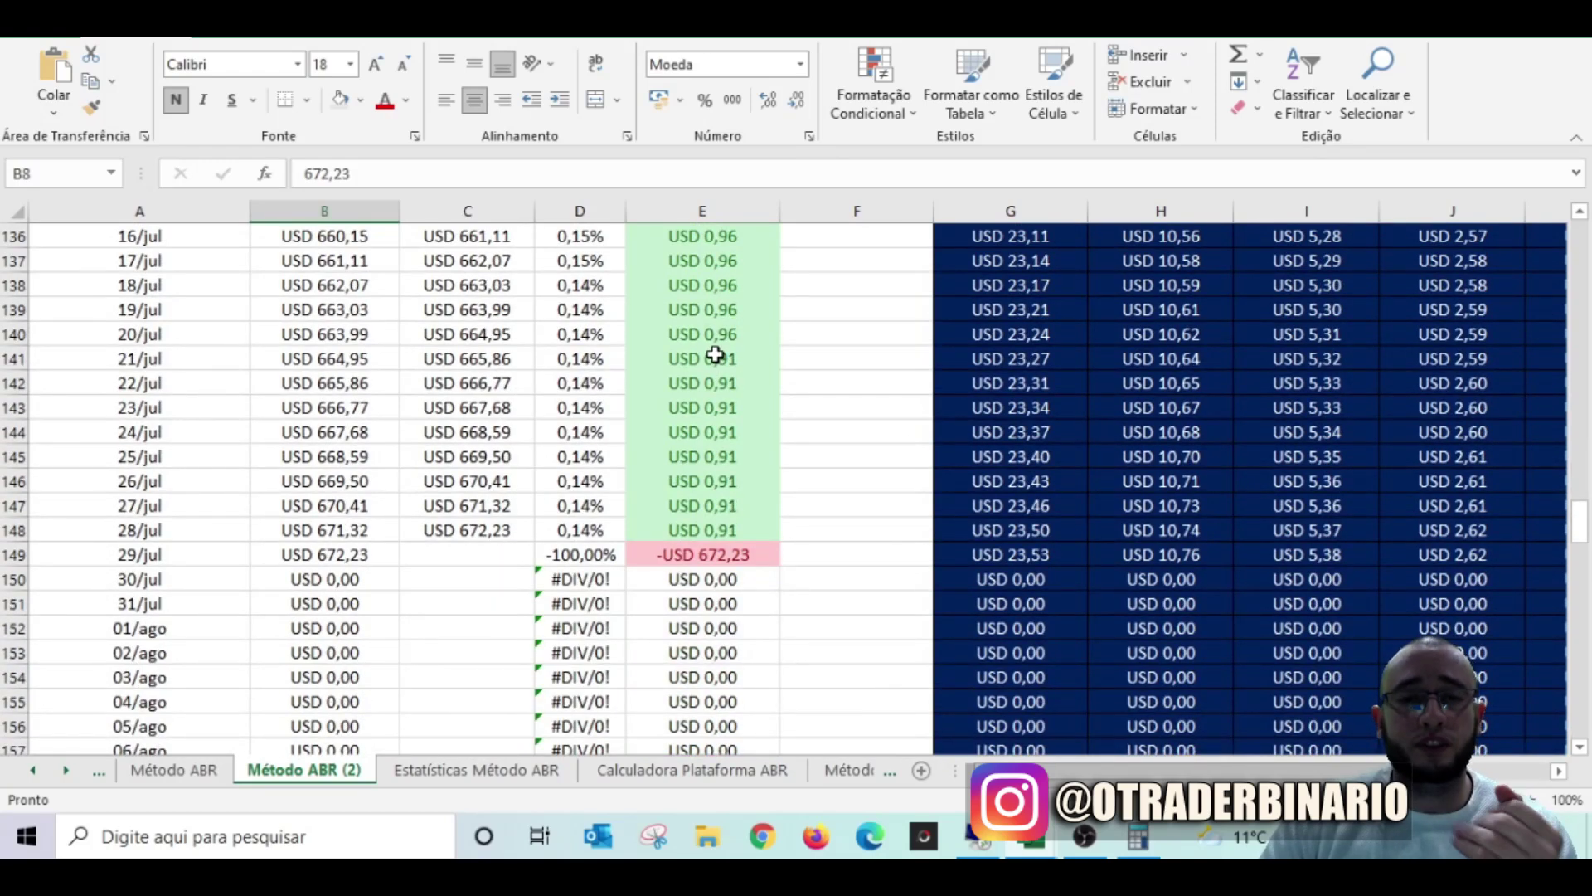
drag(603, 359, 607, 526)
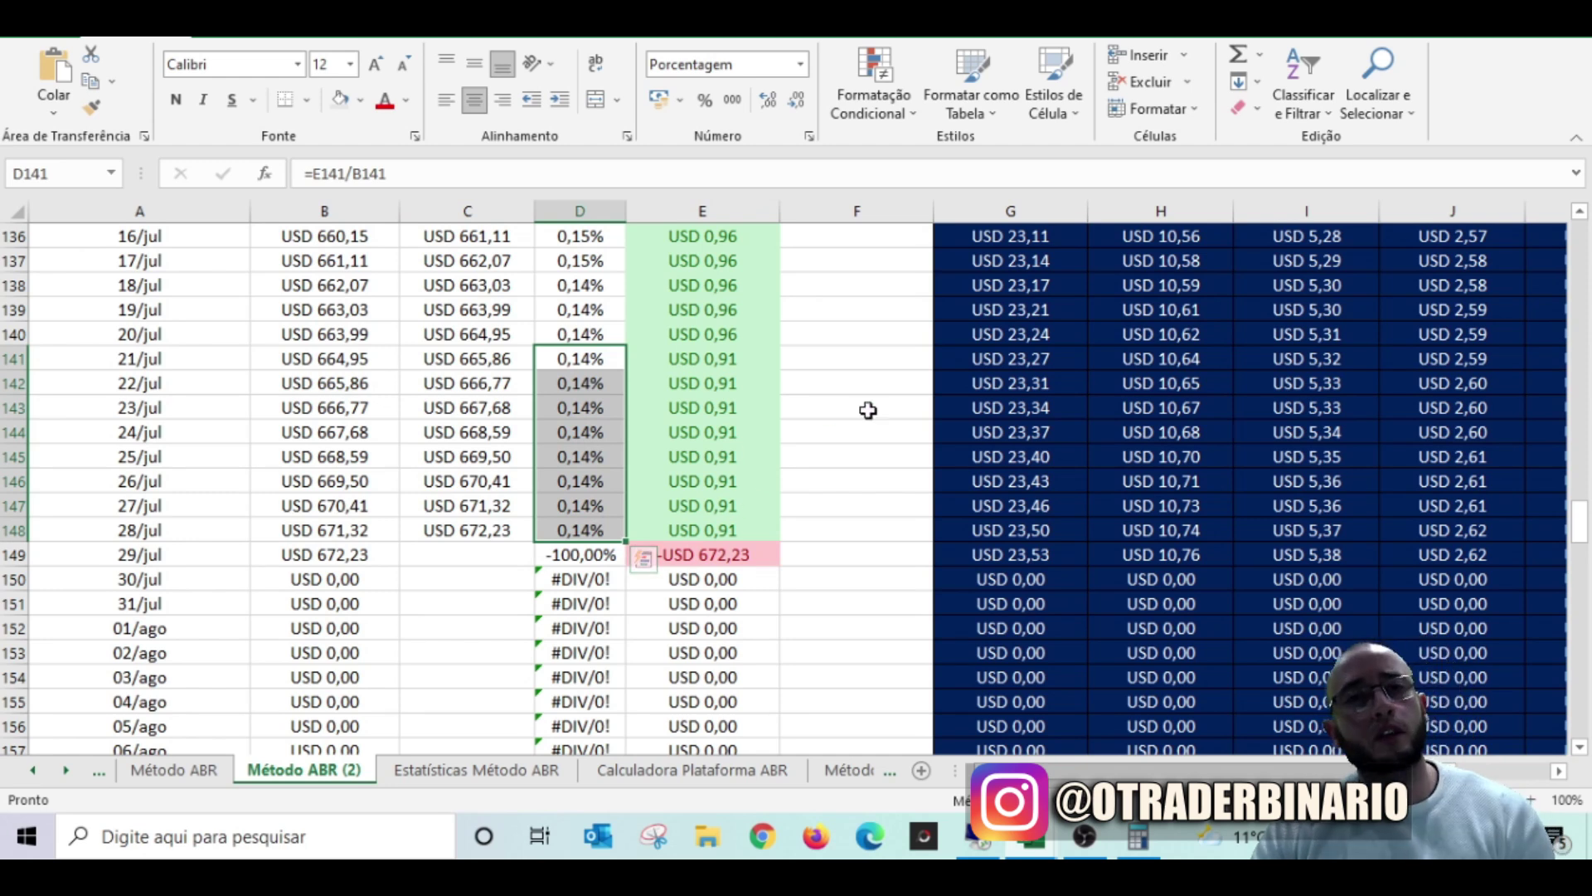
click(802, 402)
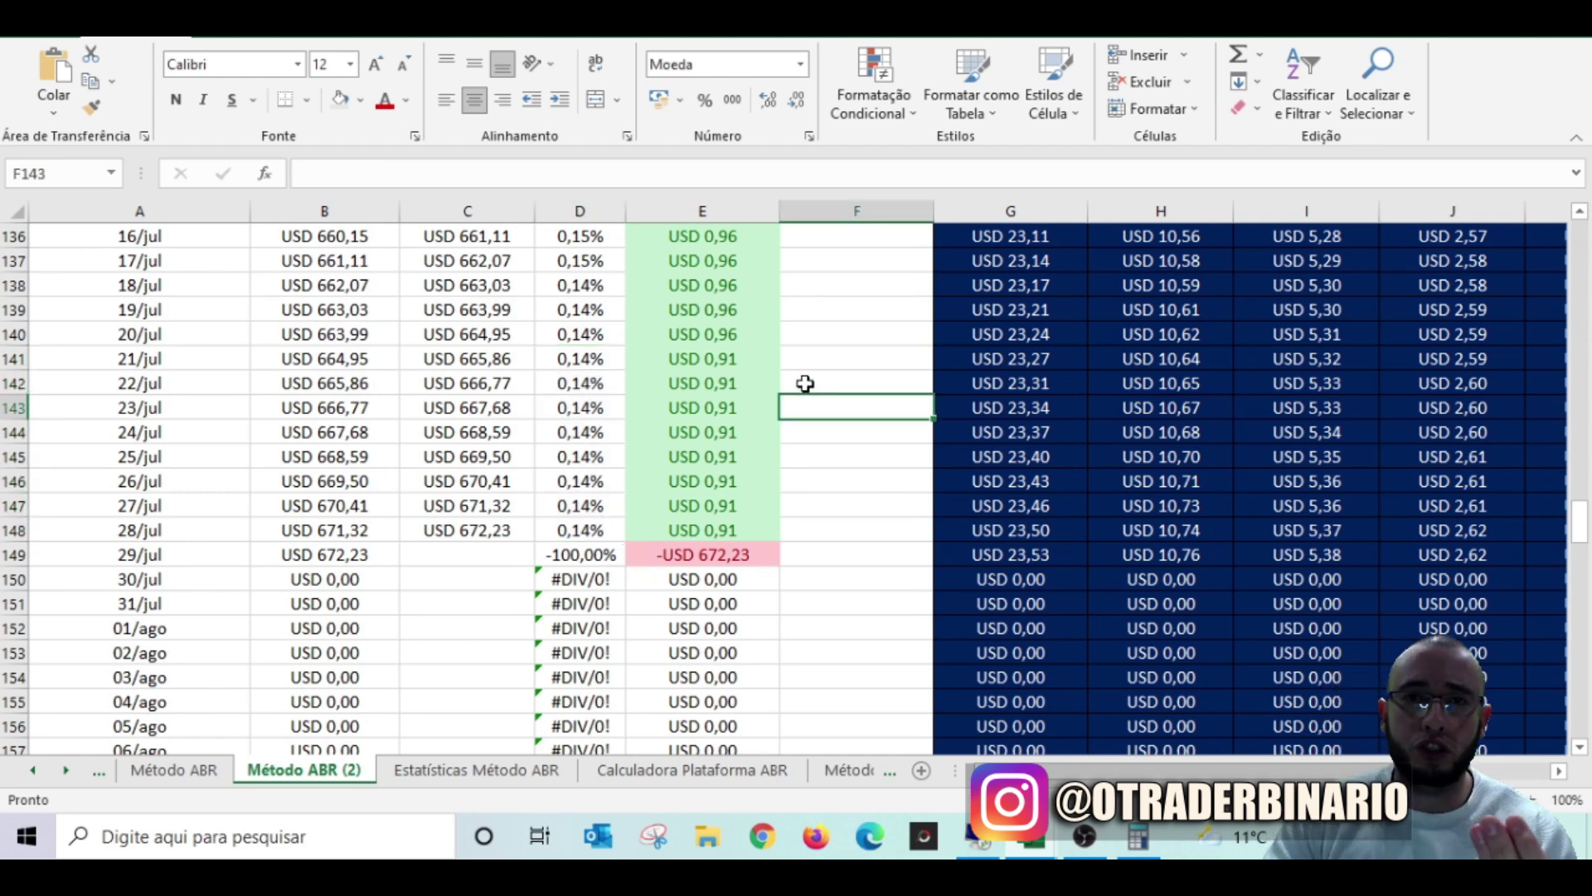
Step: Review the earlier daily results back to 16/mar and select the % column from 16/mar through 28/jul
scroll(829, 430, up, 3)
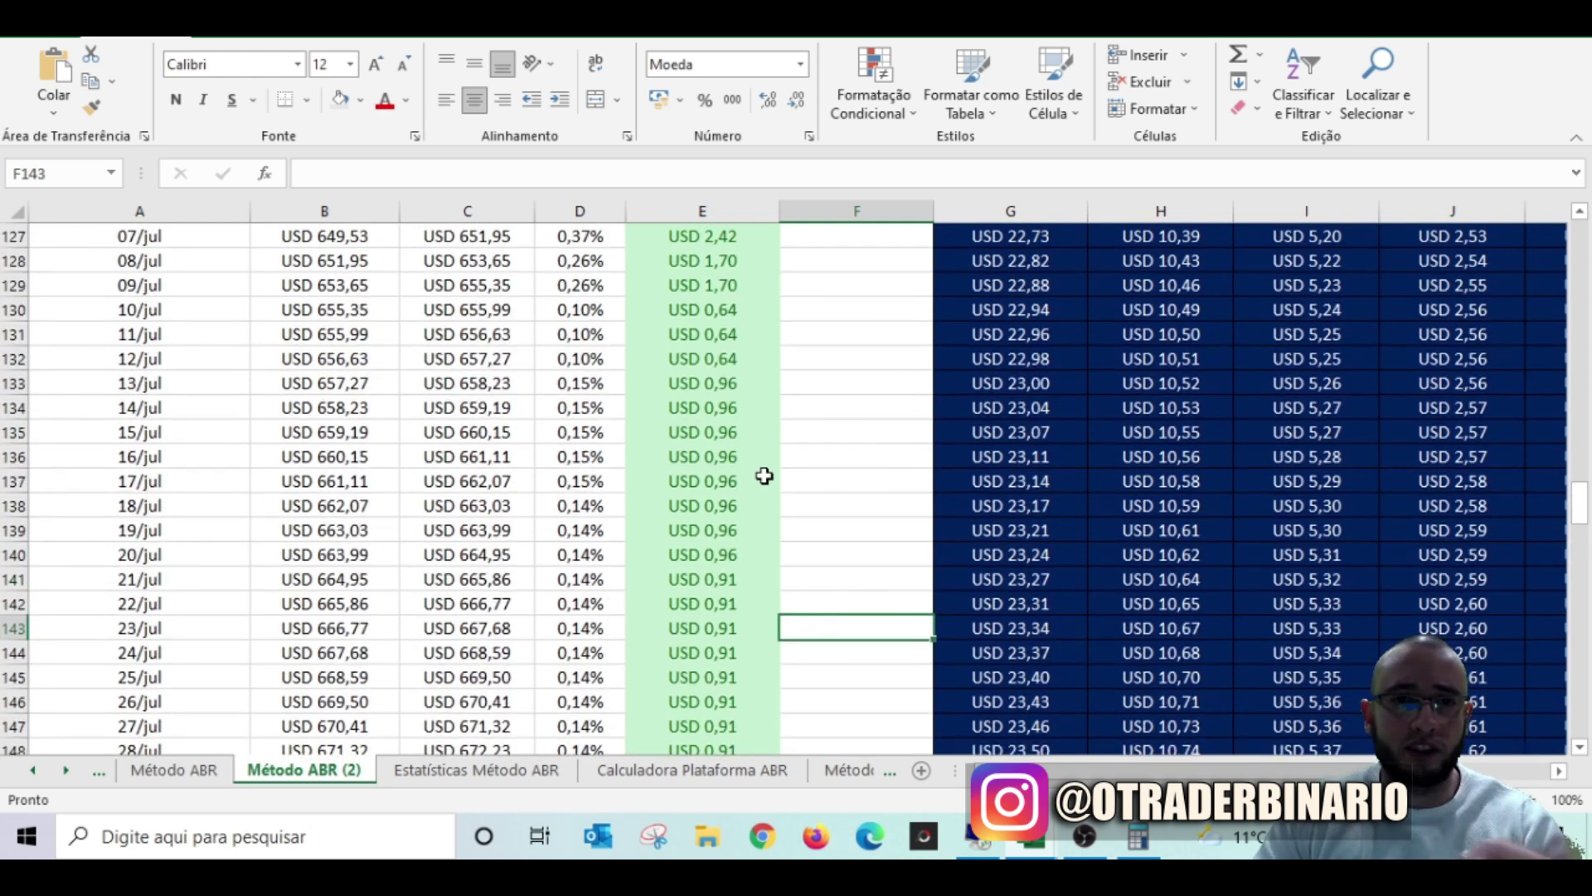
scroll(765, 477, up, 3)
scroll(765, 476, up, 1)
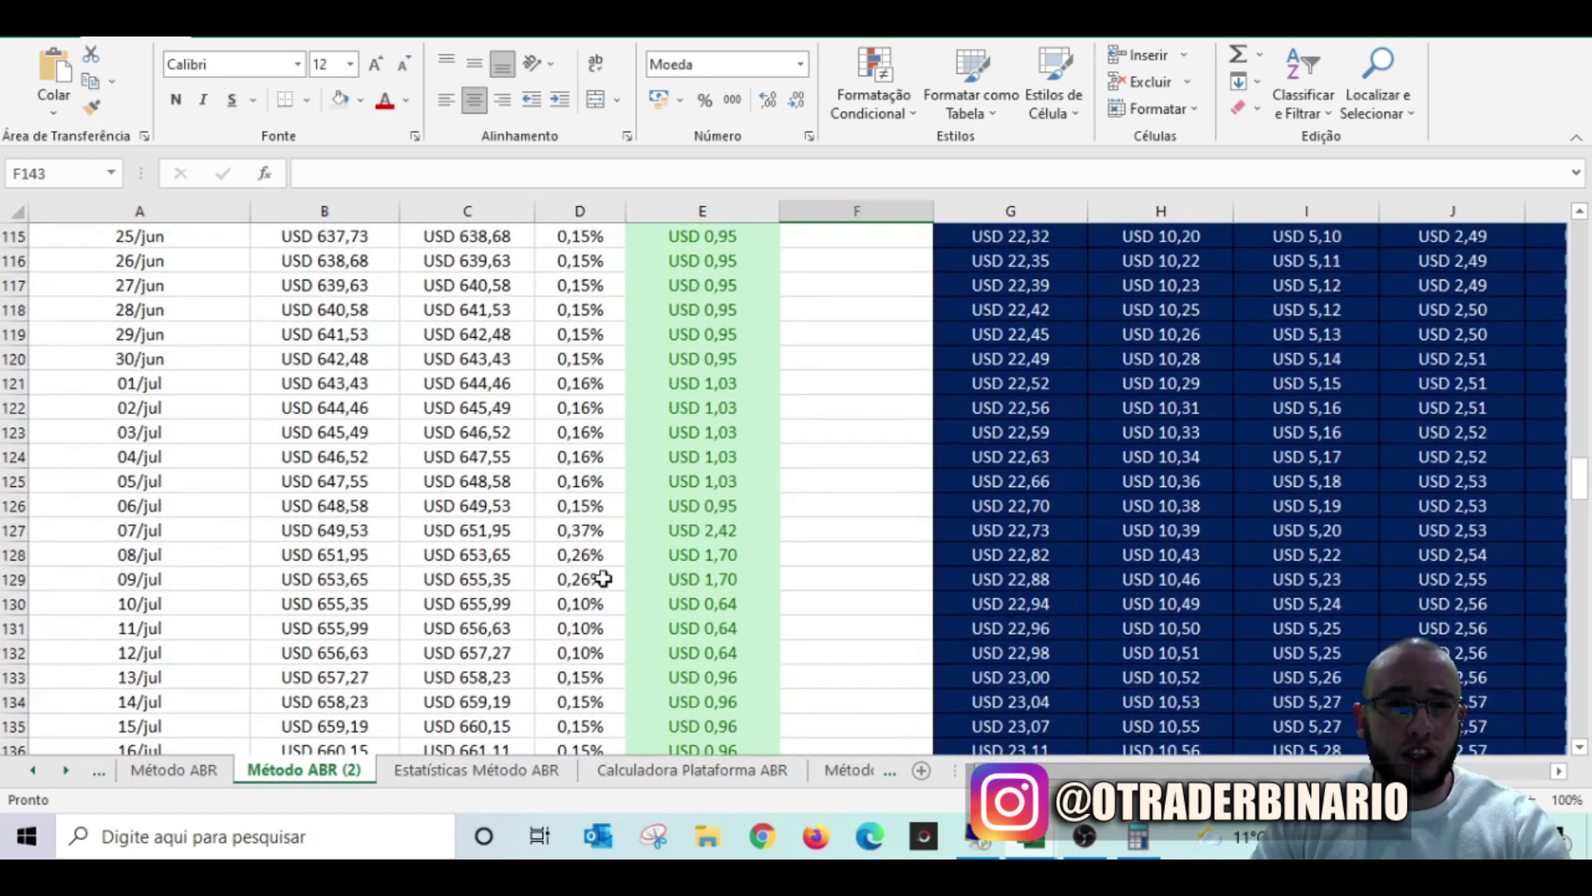
scroll(612, 452, up, 7)
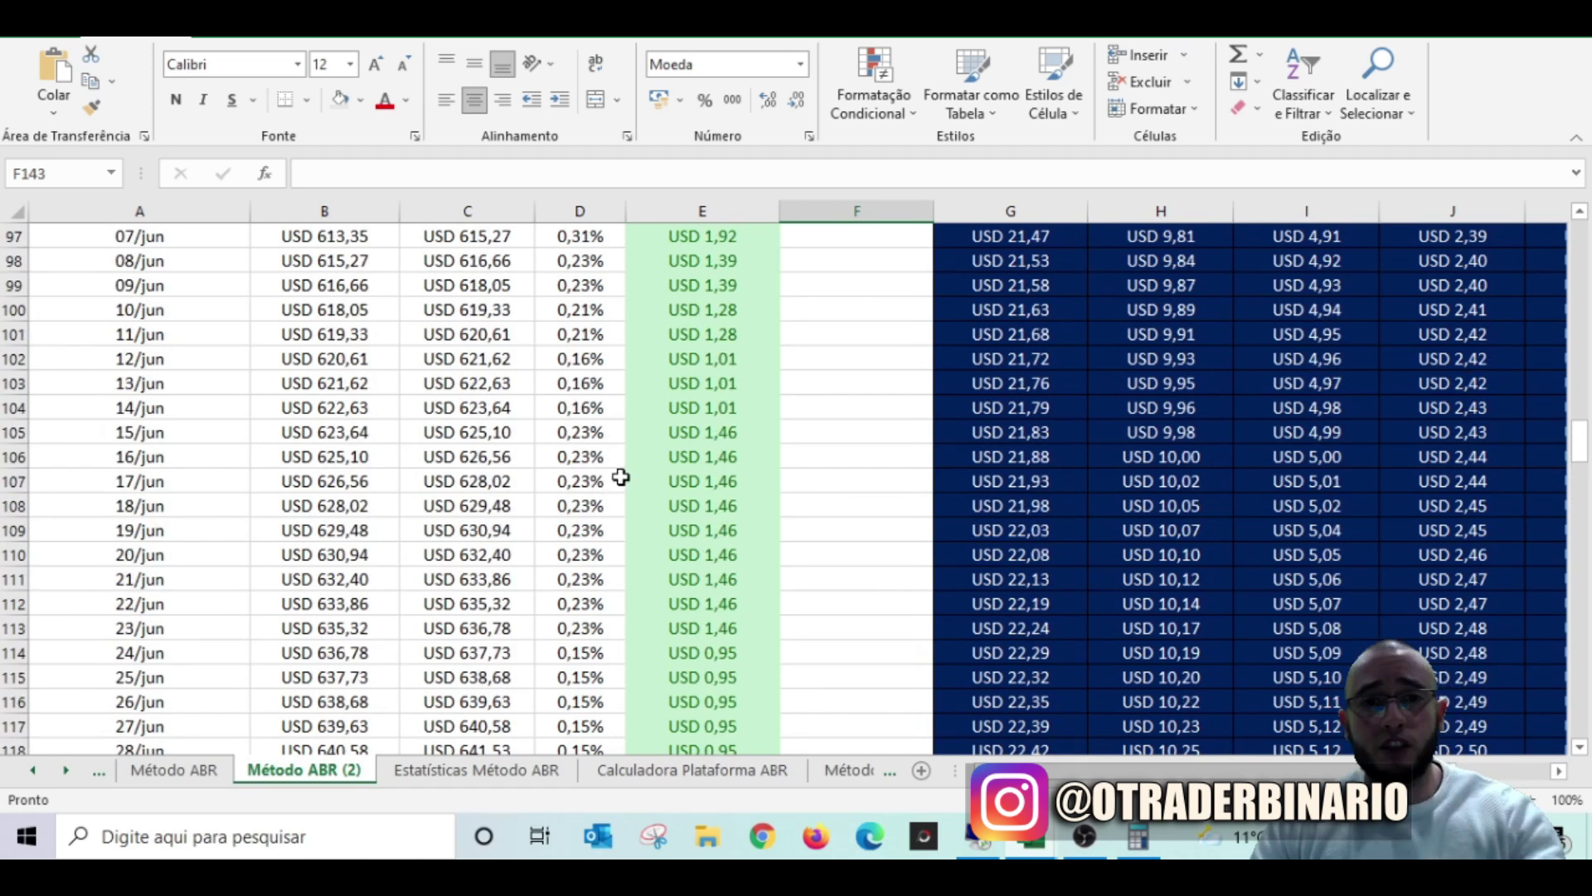
scroll(641, 509, up, 9)
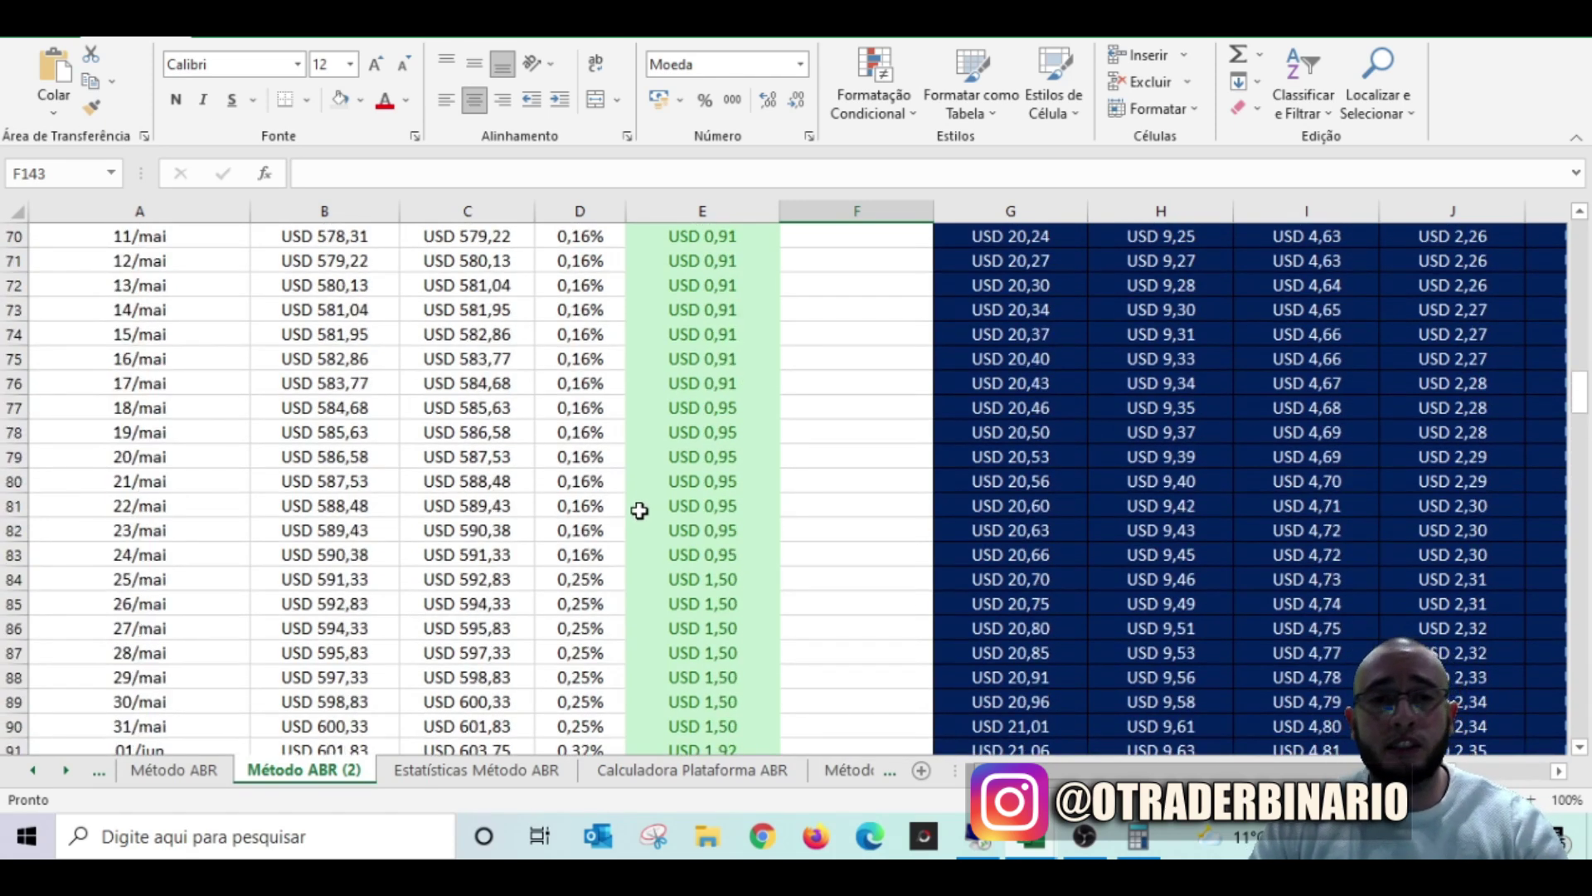
scroll(597, 518, up, 18)
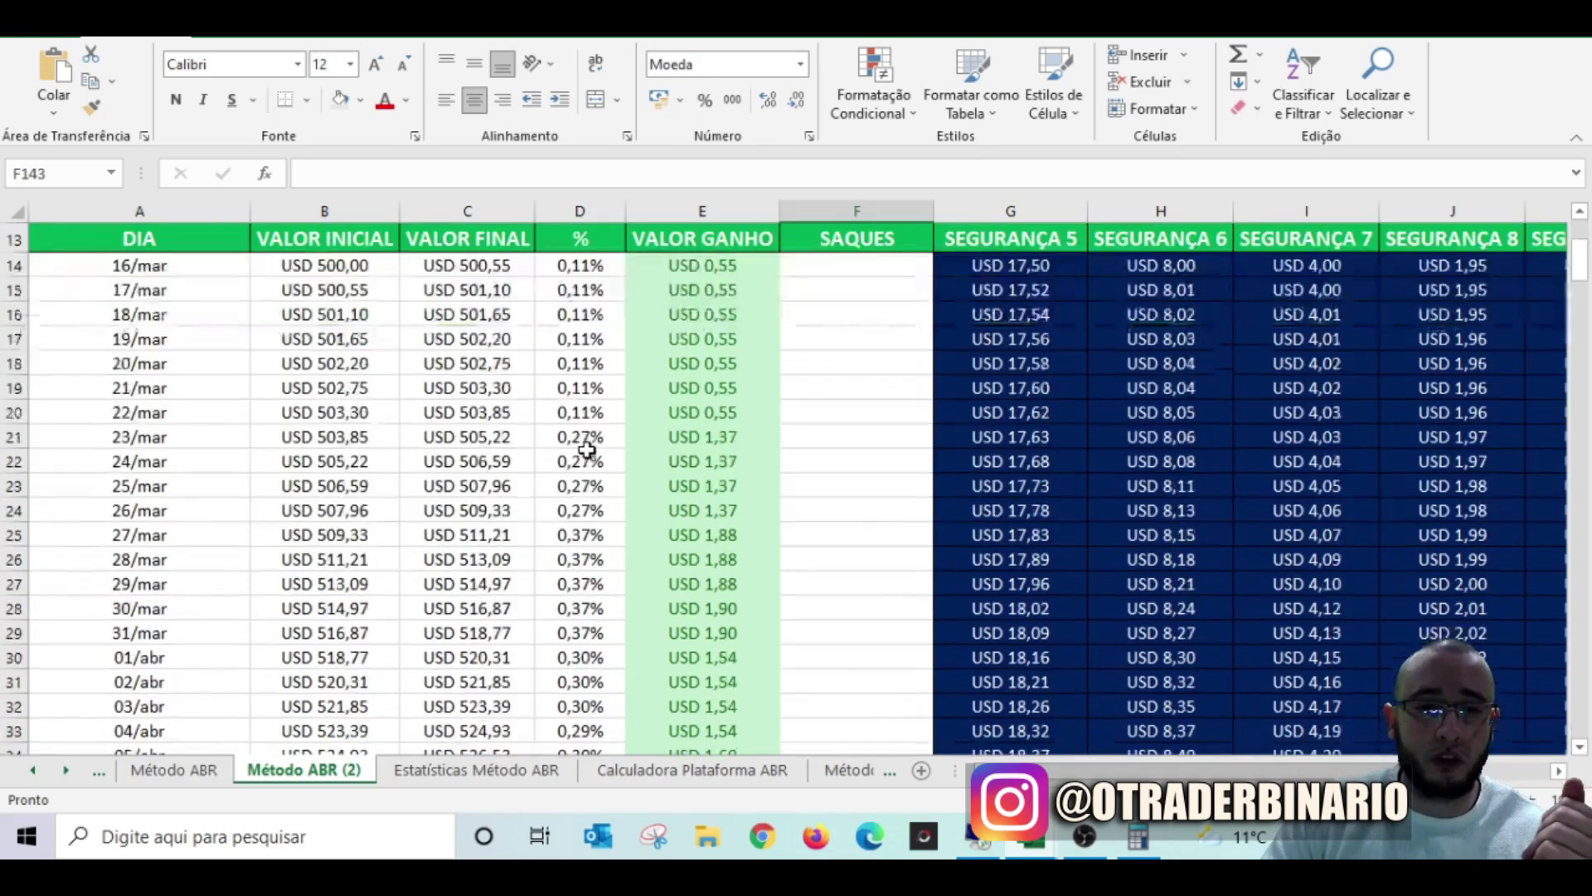
drag(580, 264, 599, 526)
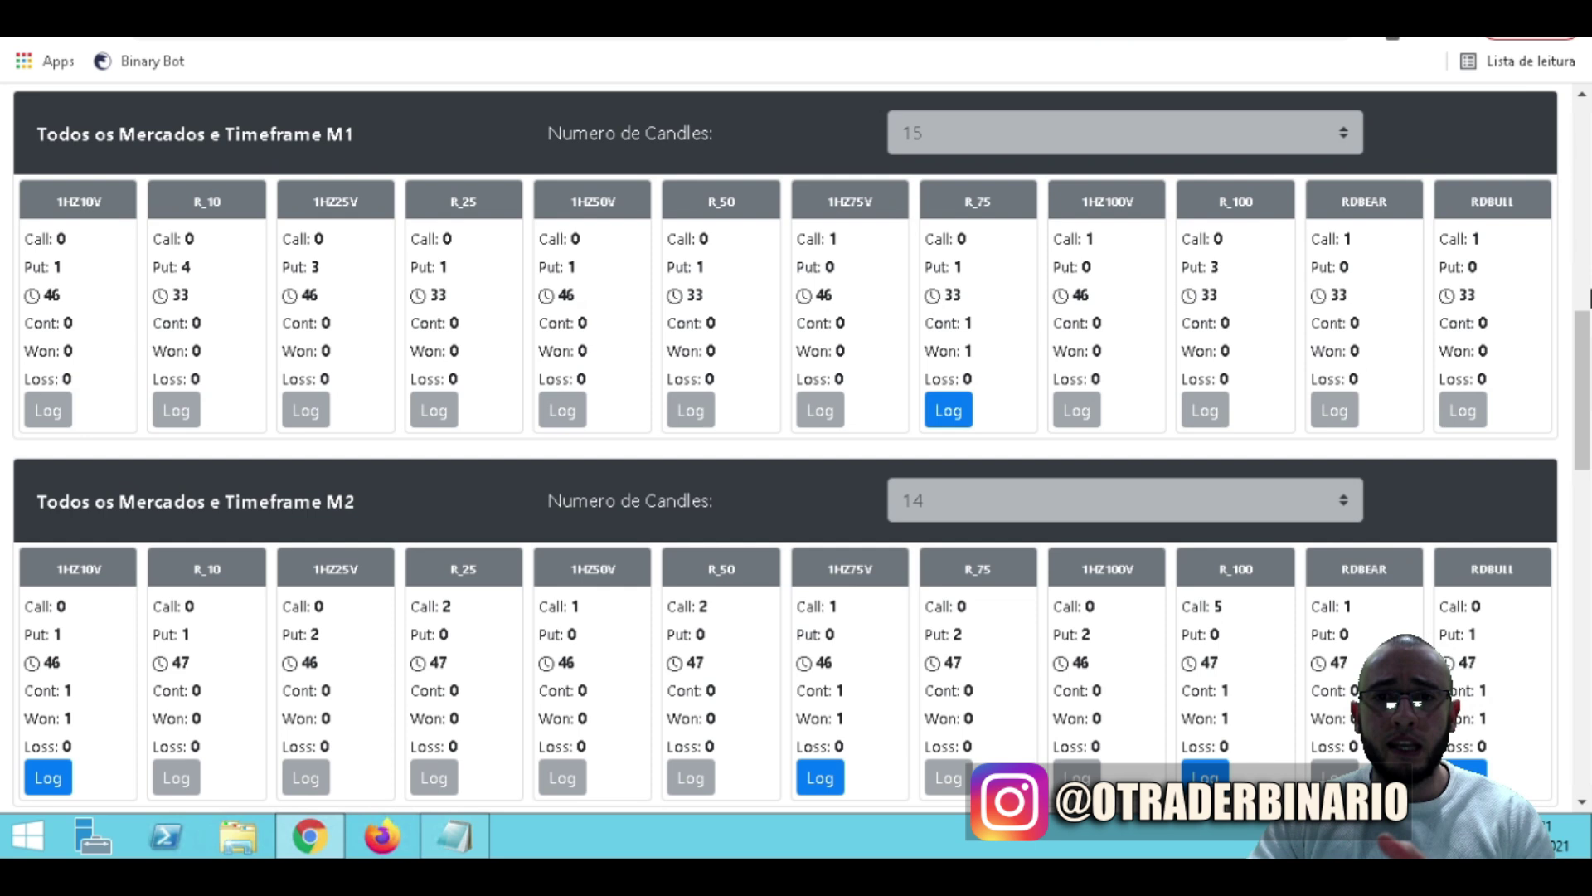
Step: Switch to the trading platform in the browser and look over the market panels from timeframe M1 to M5
scroll(1588, 406, down, 2)
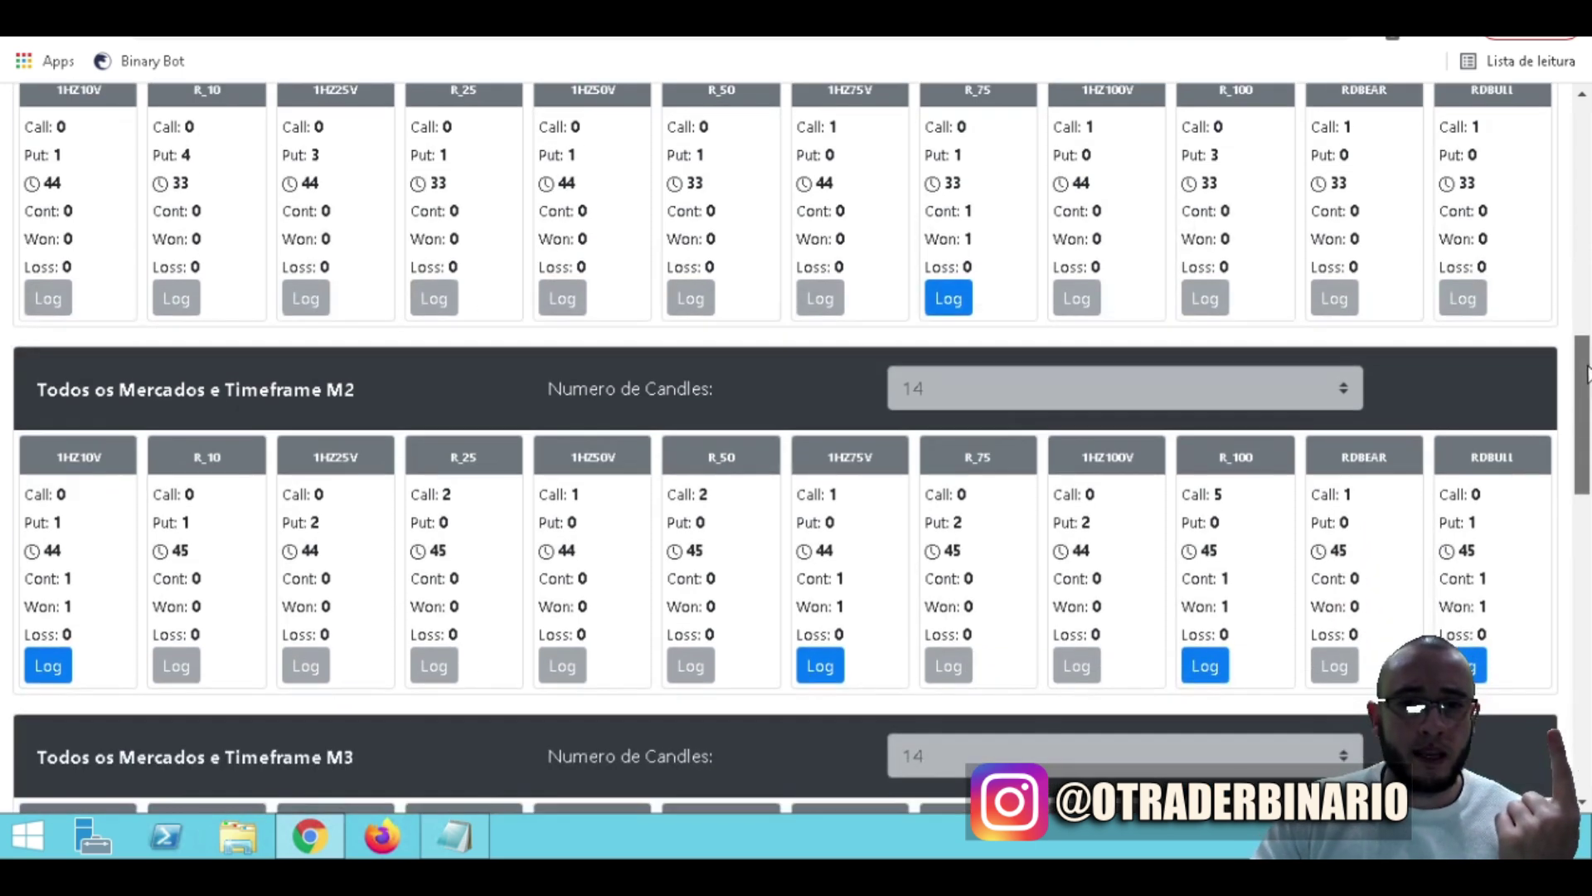
scroll(1590, 407, down, 5)
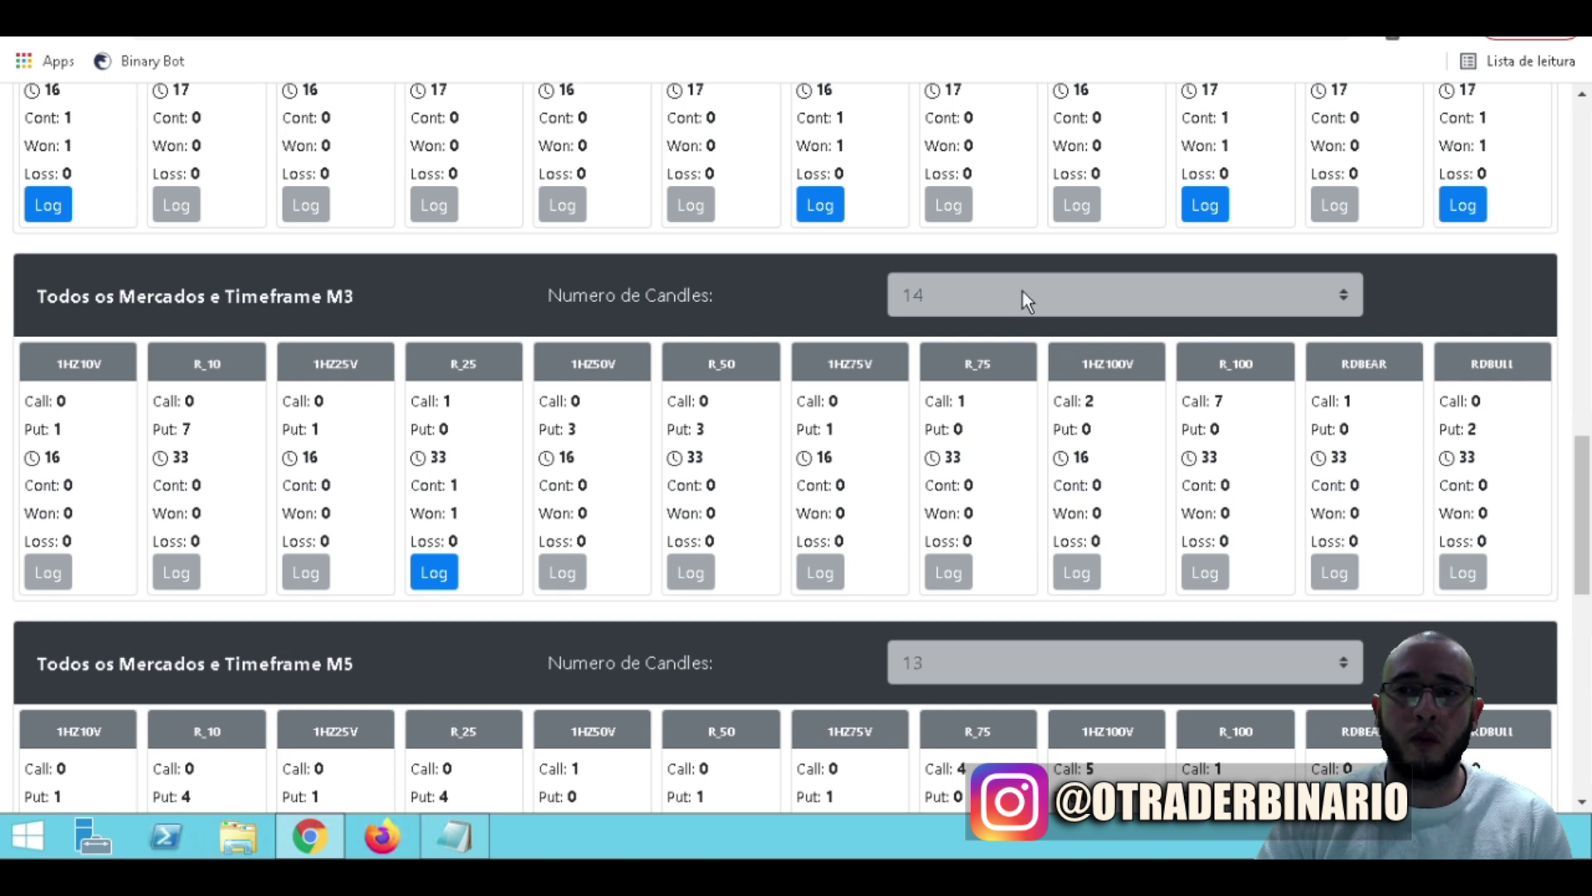
scroll(1584, 585, down, 2)
drag(1584, 585, 1588, 703)
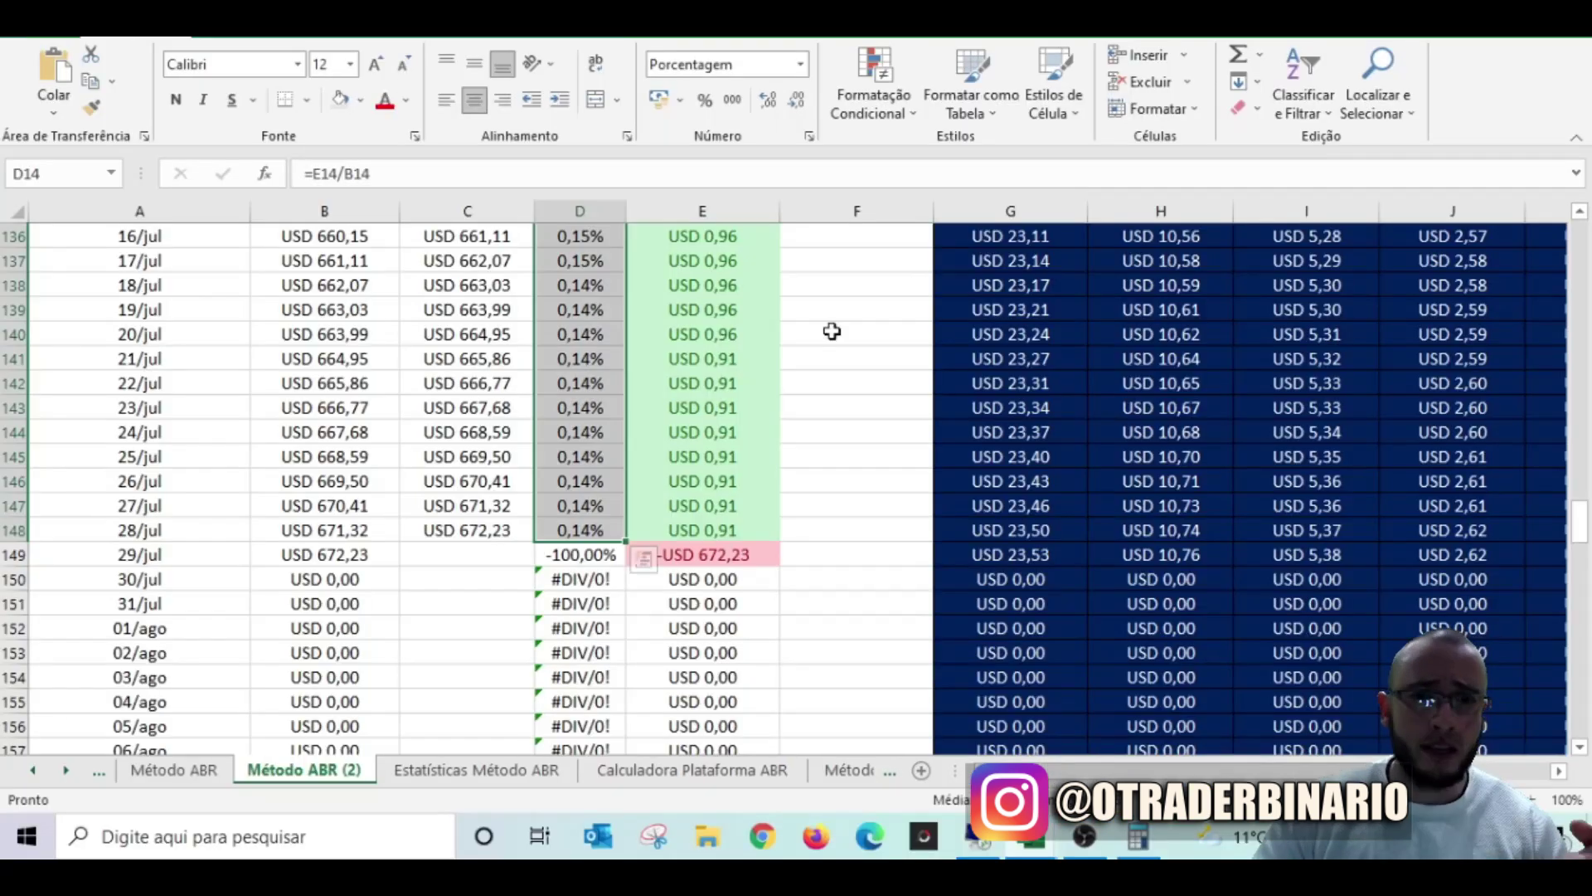
Step: Return to the Método ABR (2) sheet in Excel, review the daily results back to the start, and inspect the PORCENTAGEM formula
click(888, 365)
scroll(849, 439, up, 3)
scroll(850, 440, up, 14)
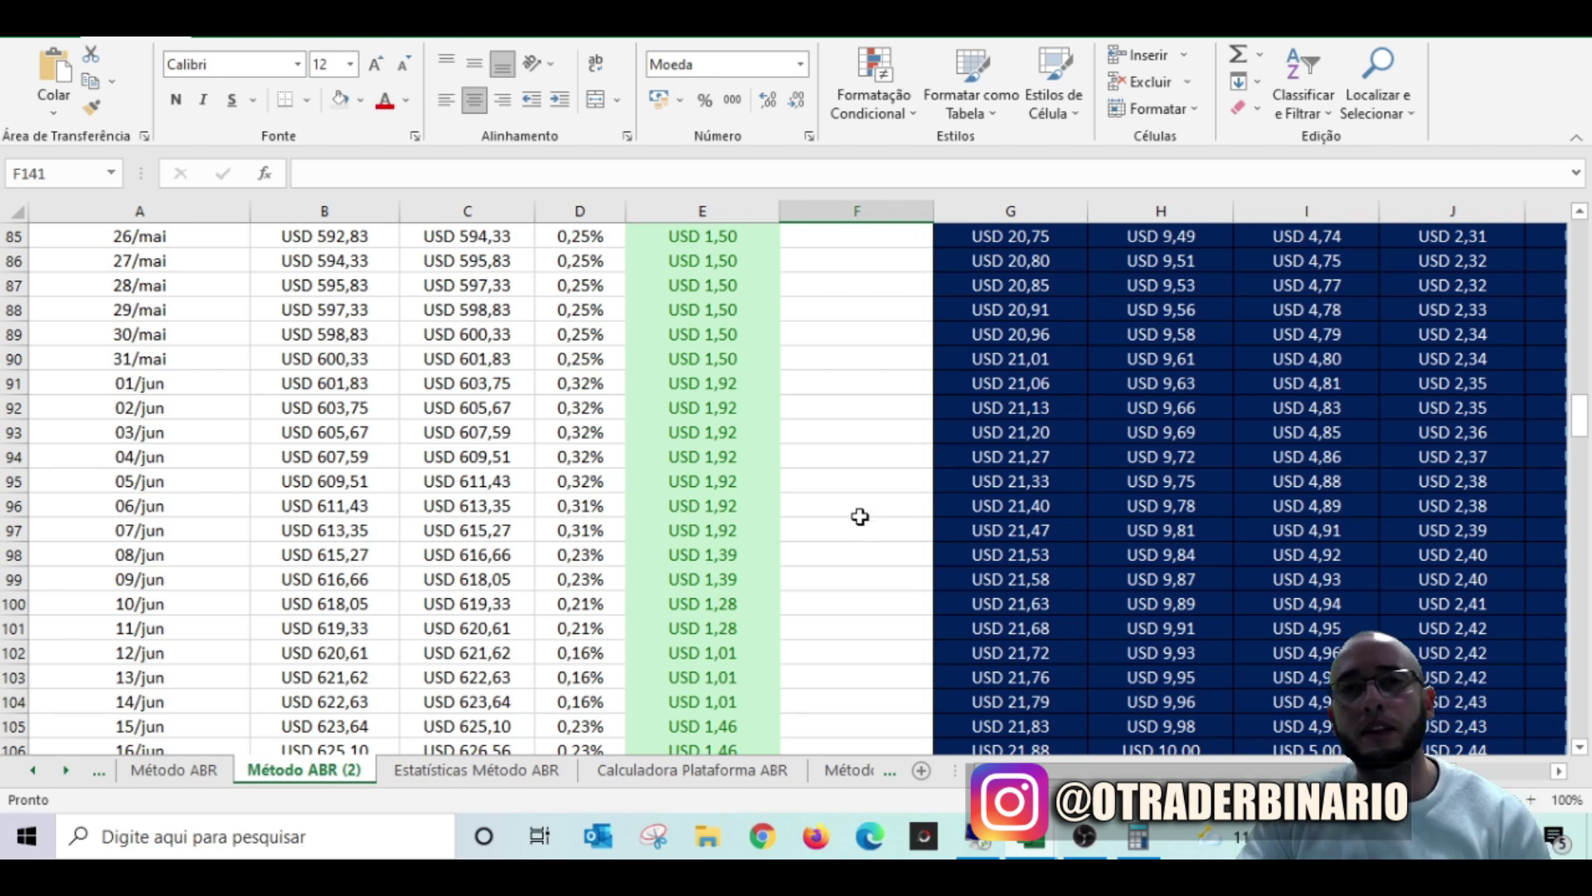
scroll(851, 506, up, 11)
scroll(851, 506, up, 17)
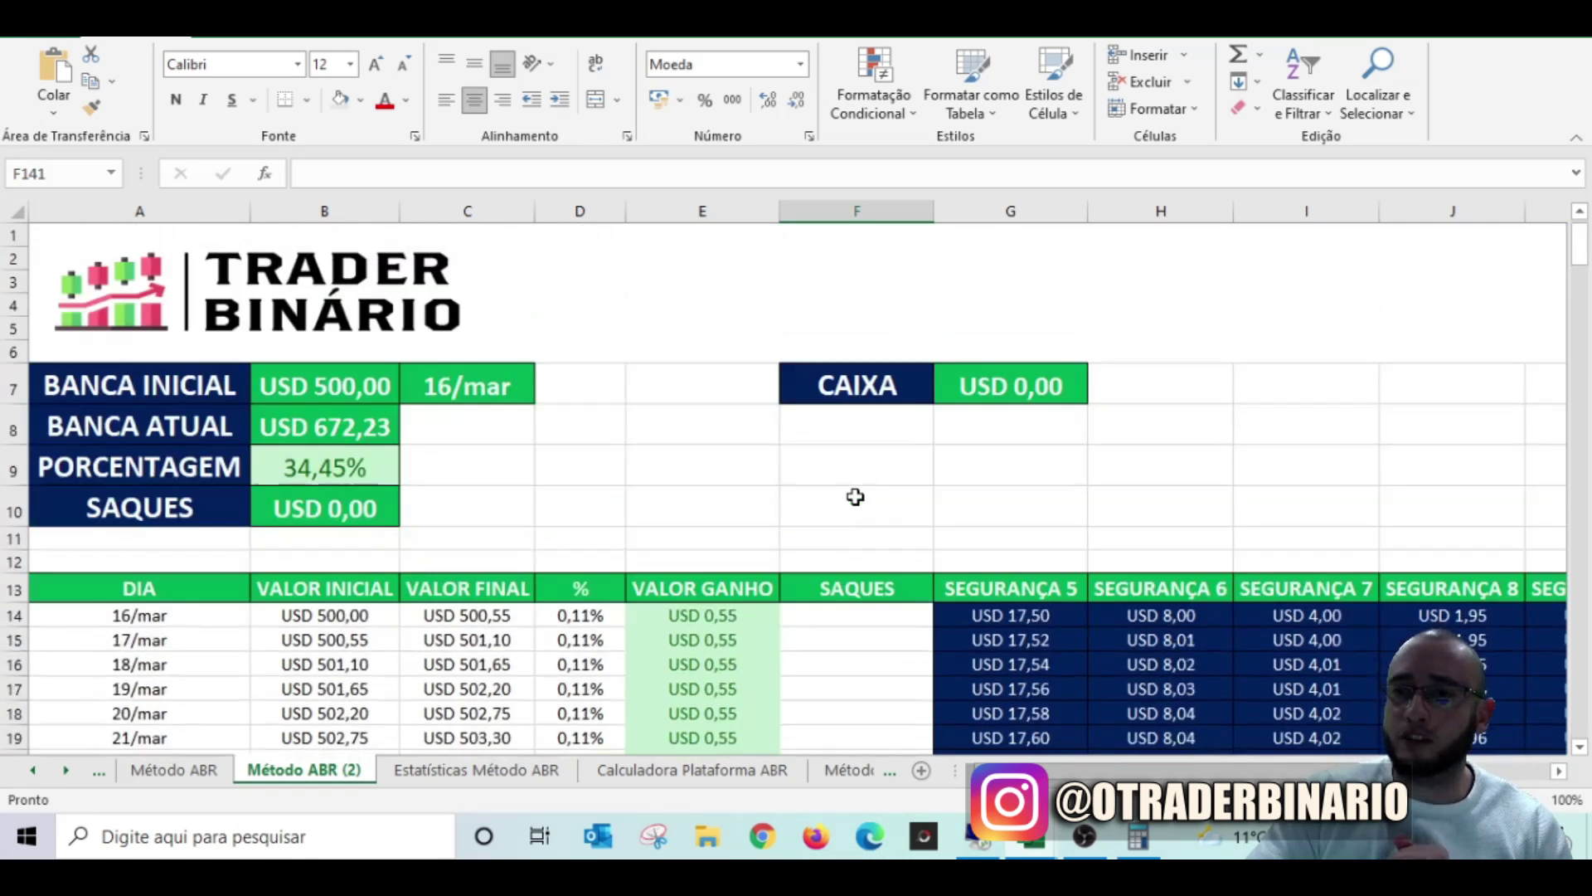
click(453, 438)
click(357, 458)
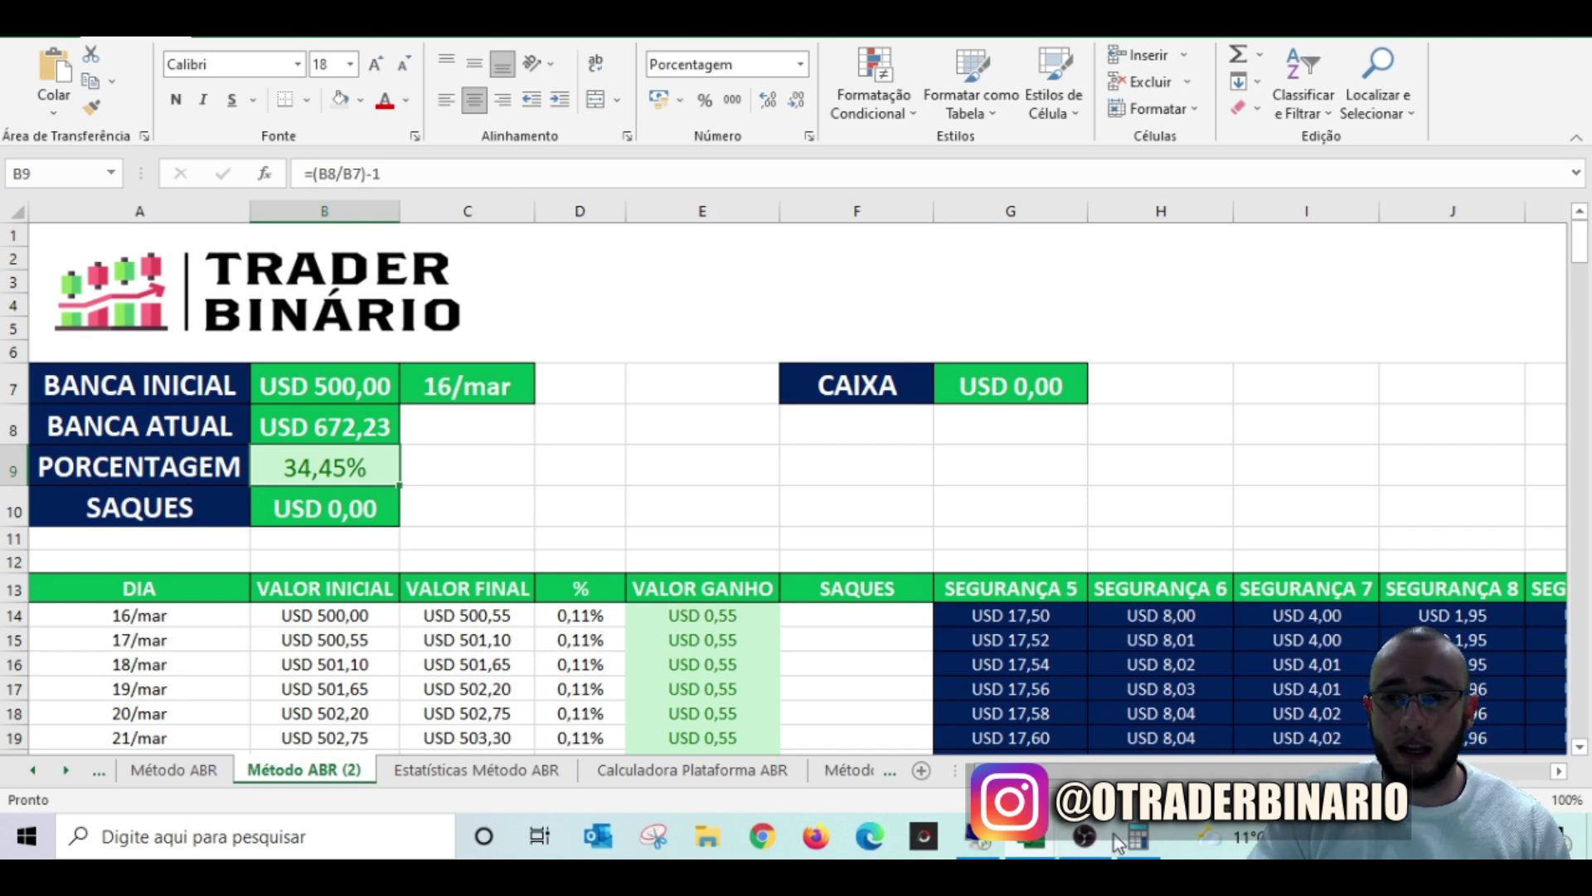
Step: Calculate 34 ÷ 4 in the Windows calculator to get the average monthly percentage, then minimize the calculator
click(1138, 838)
text(34)
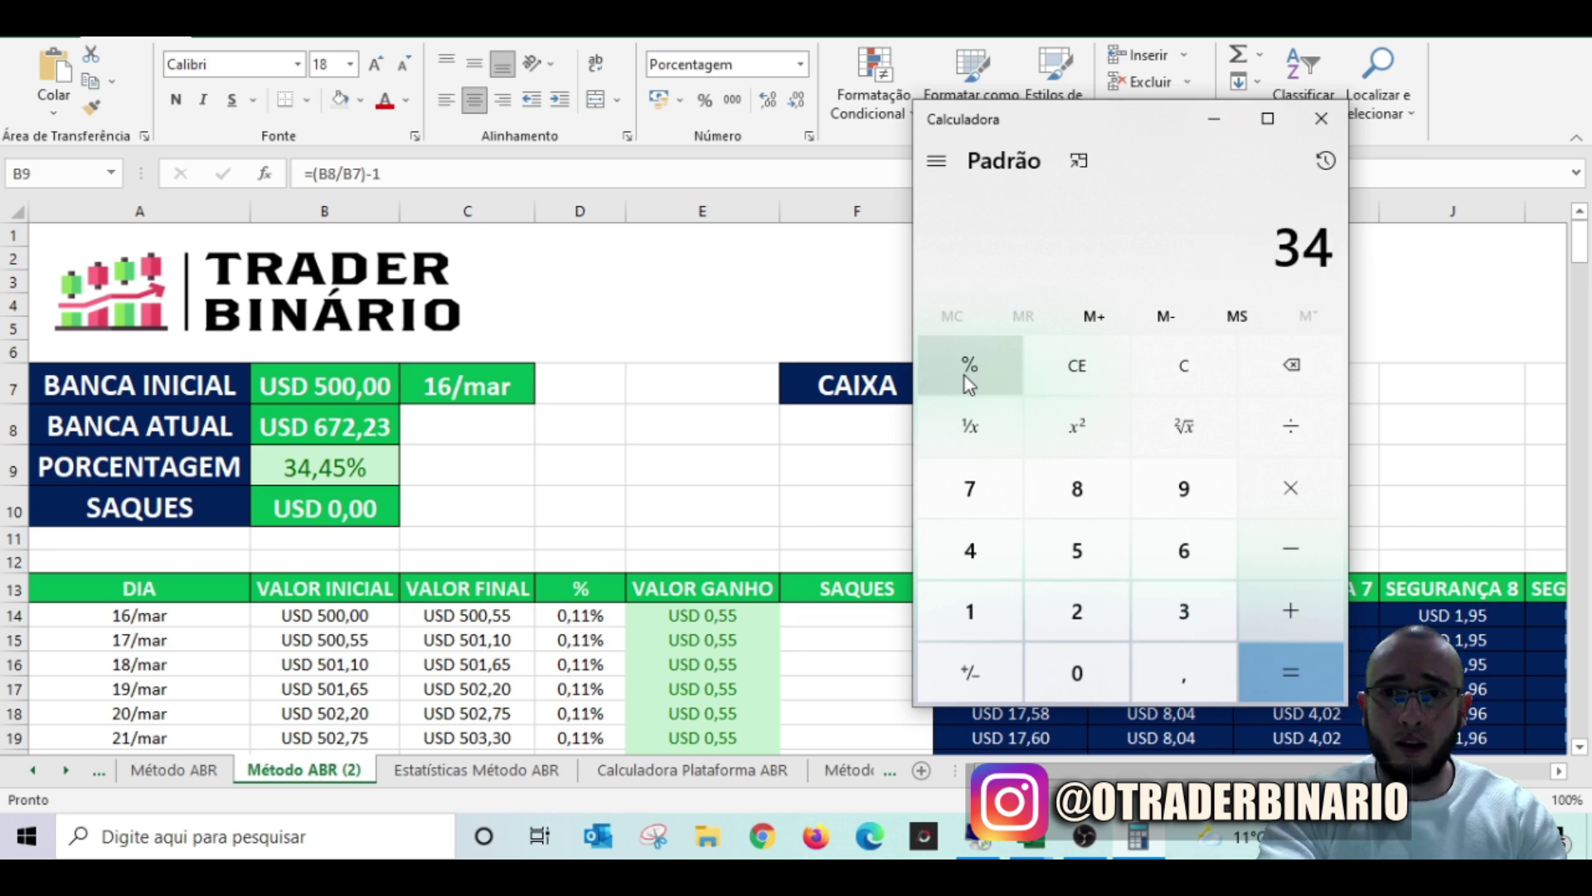
text( ÷ 4)
key(Return)
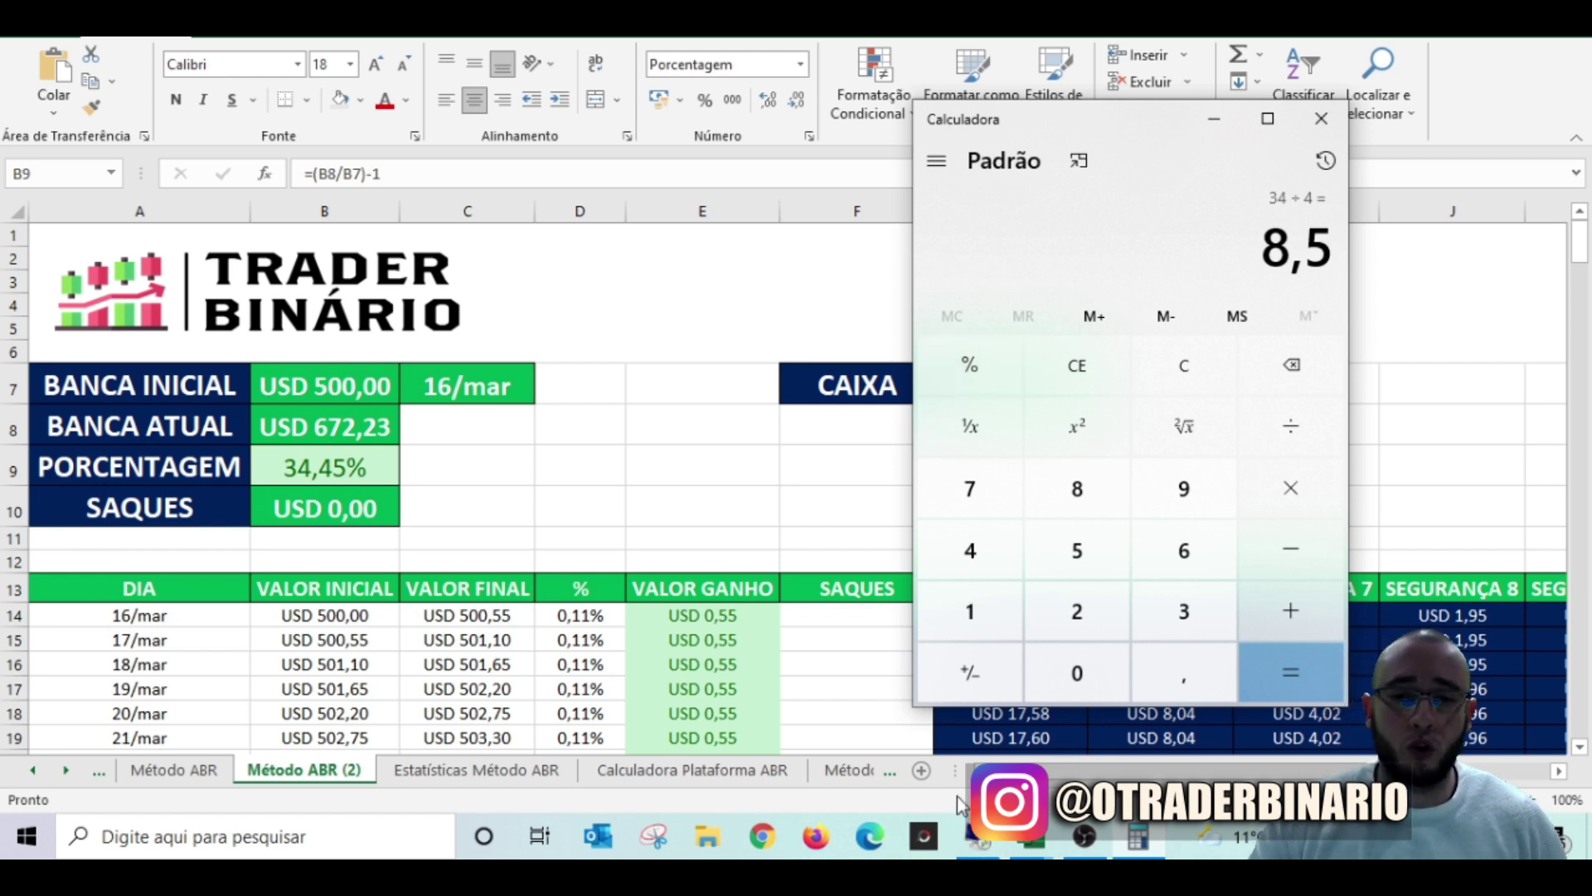
click(1215, 118)
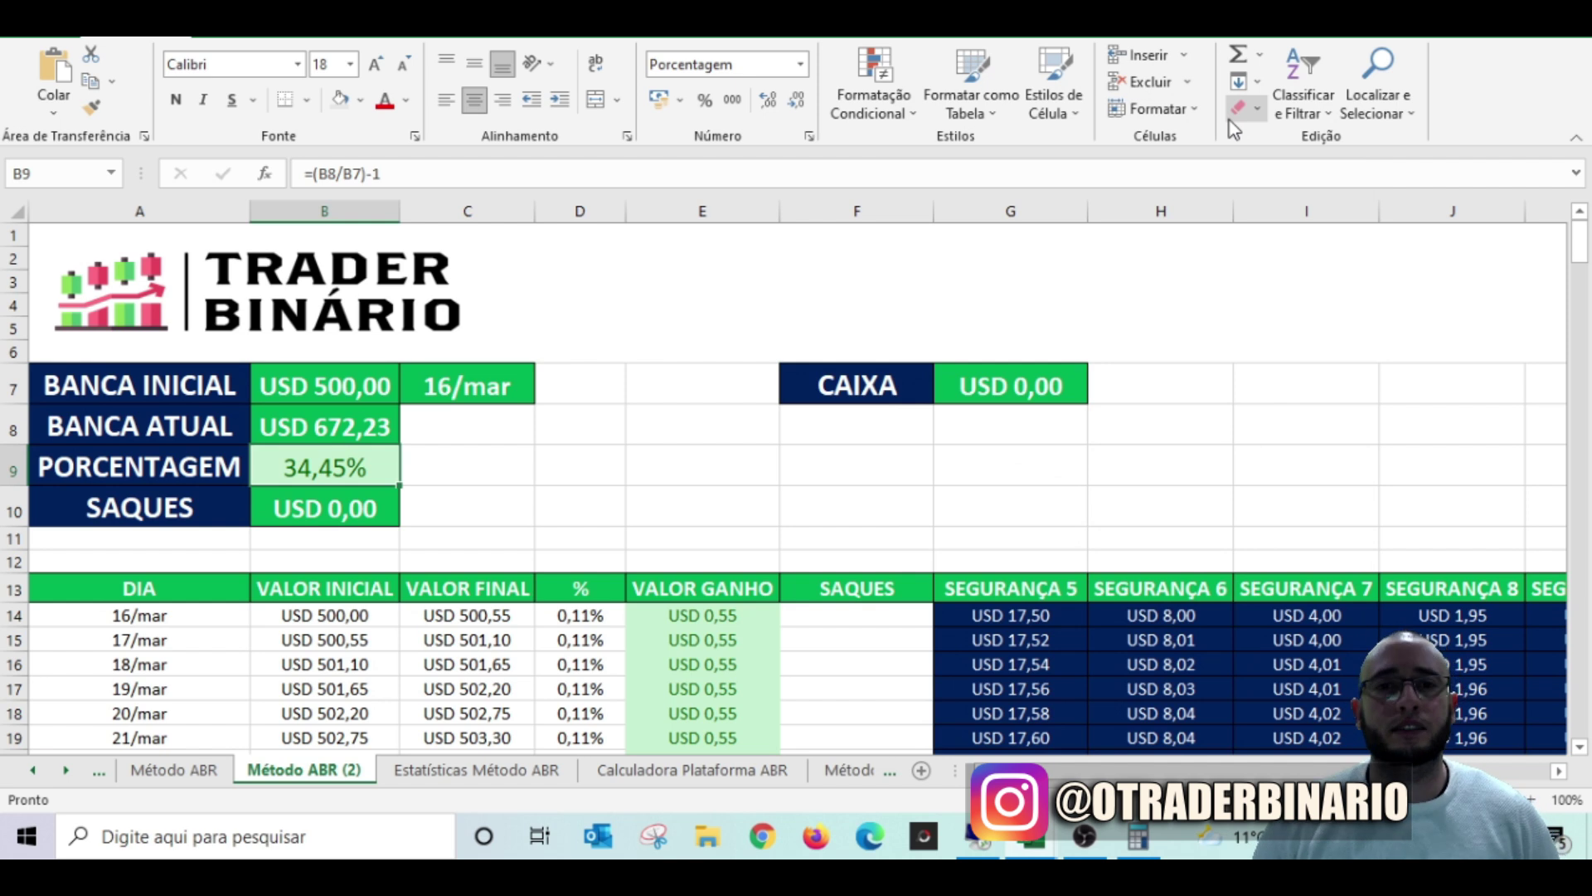